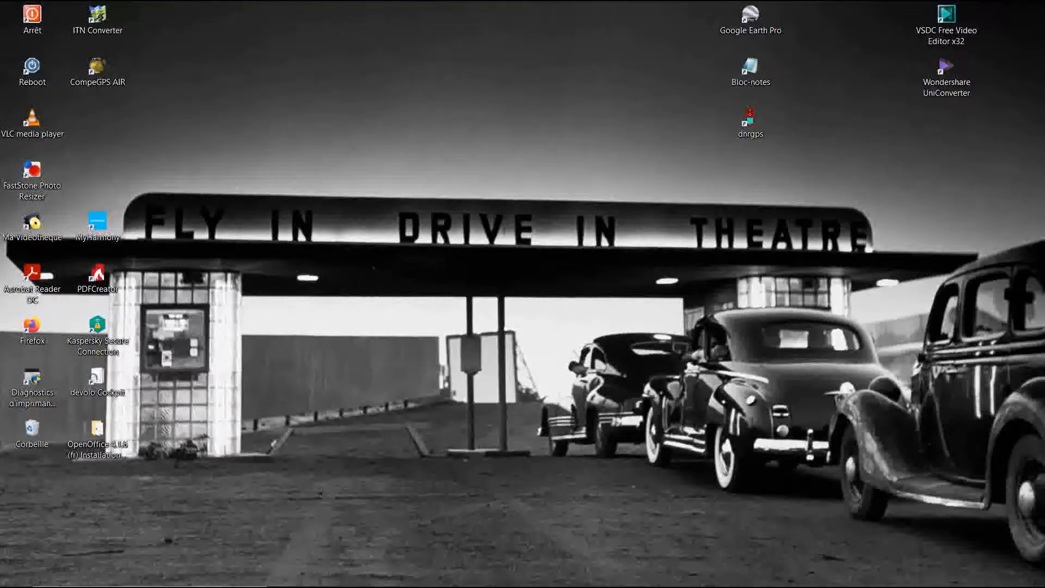
Open CLARET_LAURET_20_11.gpx from the Photos réduites folder in Bloc-notes and maximize its window
{"action": "mouse_move", "coordinate": [554, 581]}
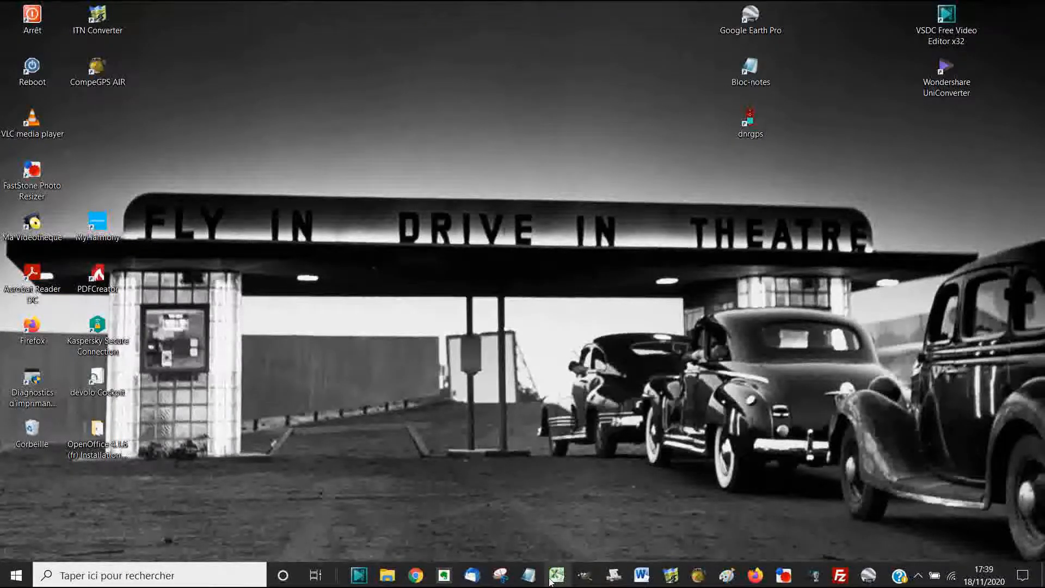
{"action": "mouse_move", "coordinate": [387, 582]}
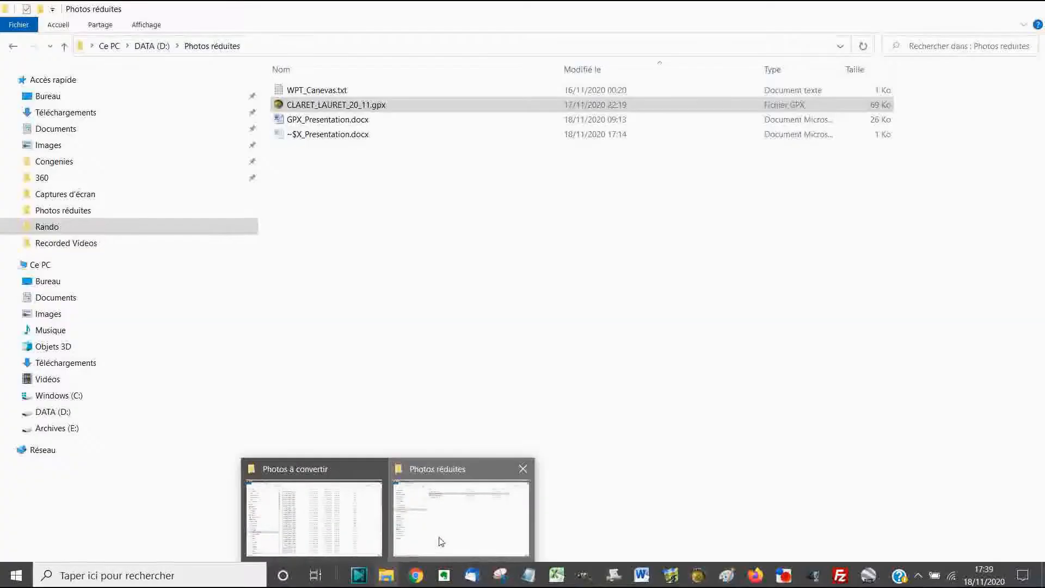
{"action": "left_click", "coordinate": [439, 540]}
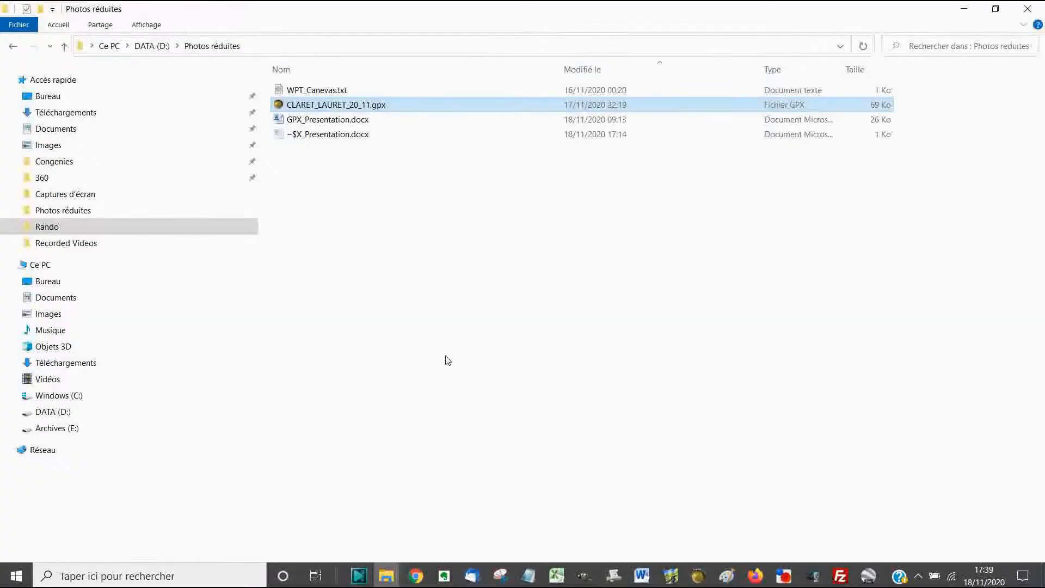
{"action": "right_click", "coordinate": [333, 105]}
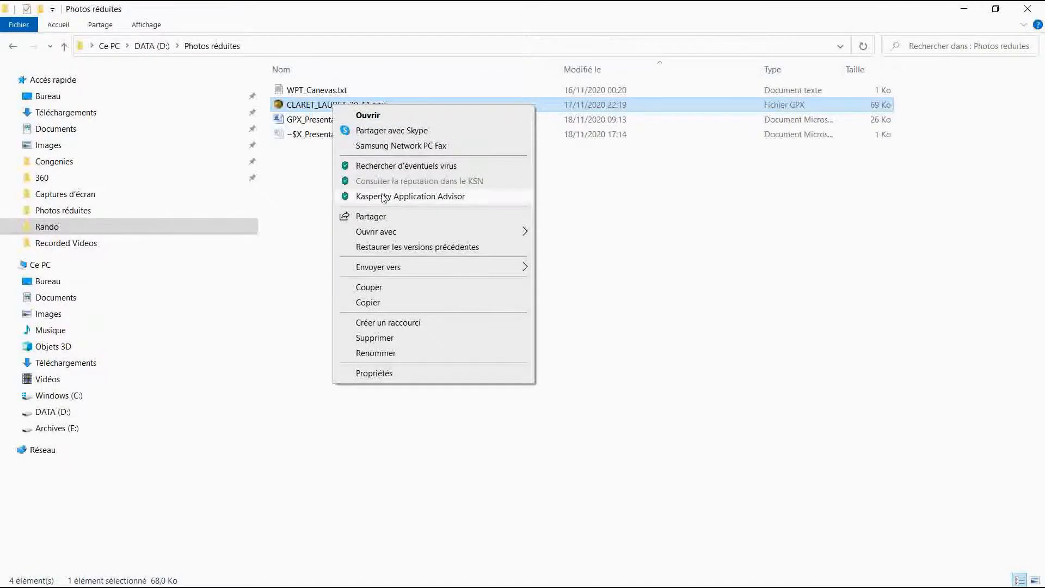
{"action": "mouse_move", "coordinate": [388, 231]}
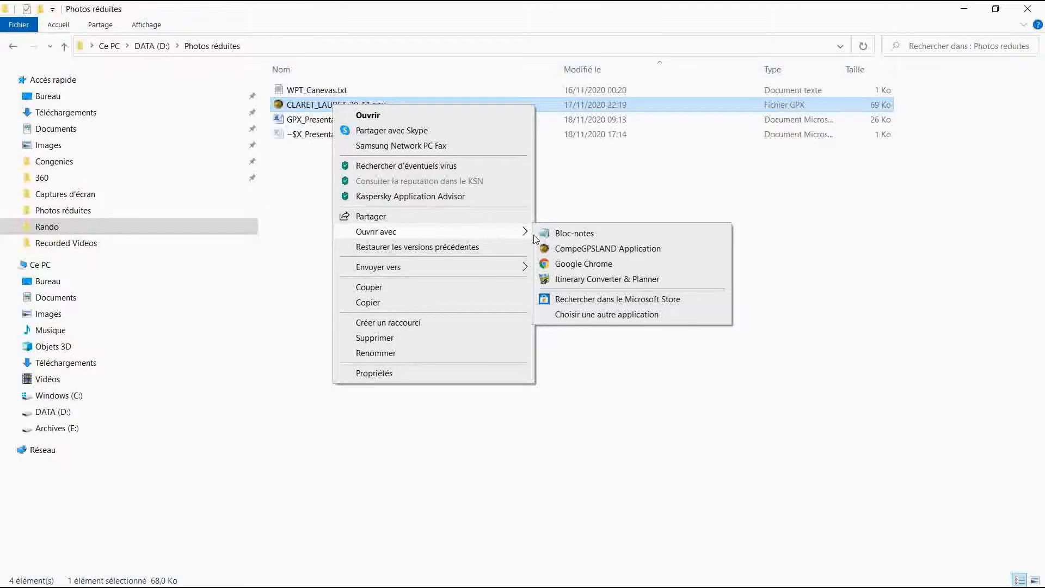
{"action": "left_click", "coordinate": [563, 235]}
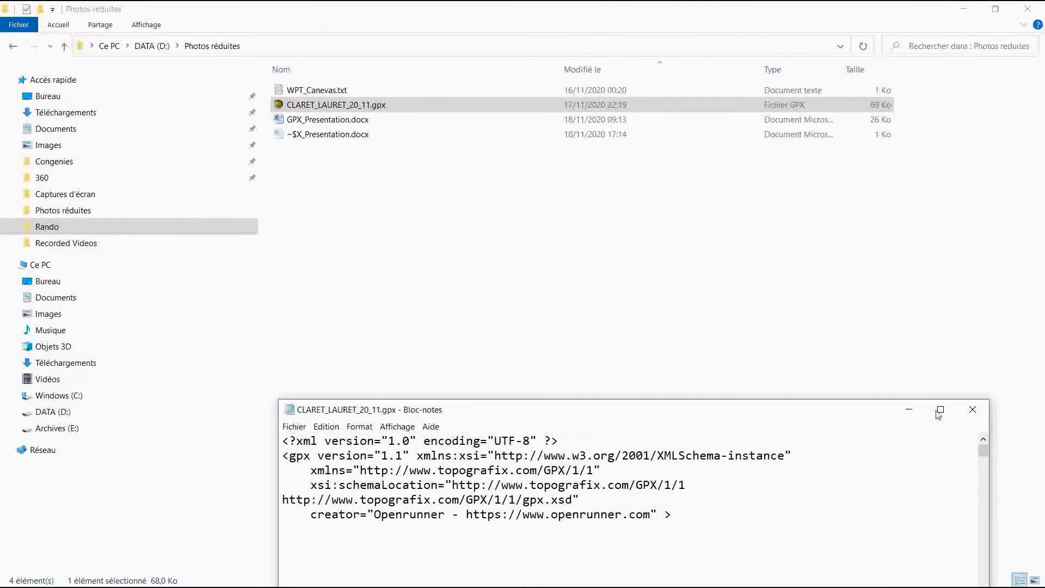
{"action": "left_click", "coordinate": [940, 411]}
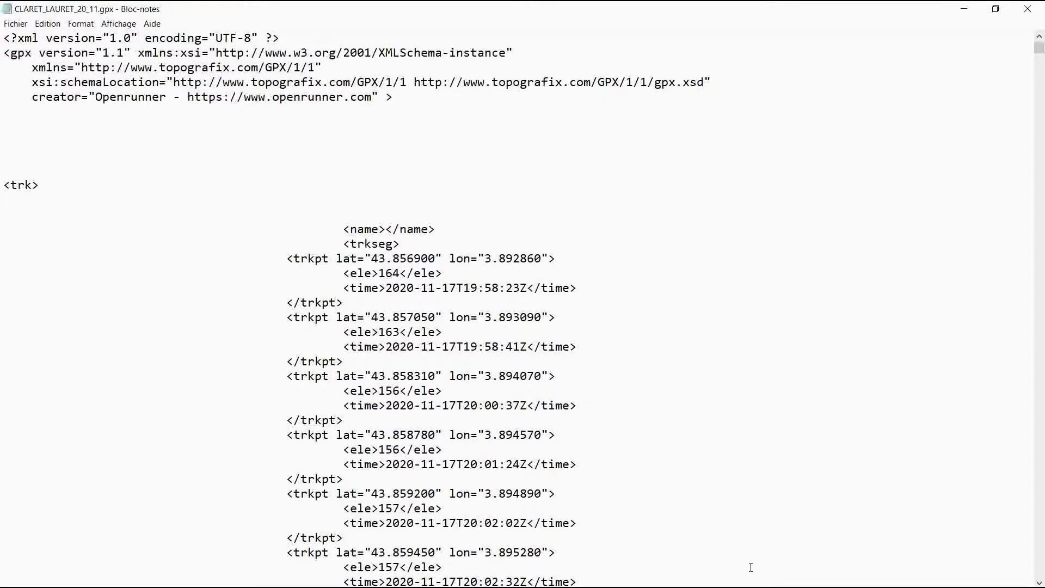
Switch to GPX_Presentation.docx in Word and highlight the red XML/GPX header block and the wpt waypoint lines
{"action": "mouse_move", "coordinate": [750, 587]}
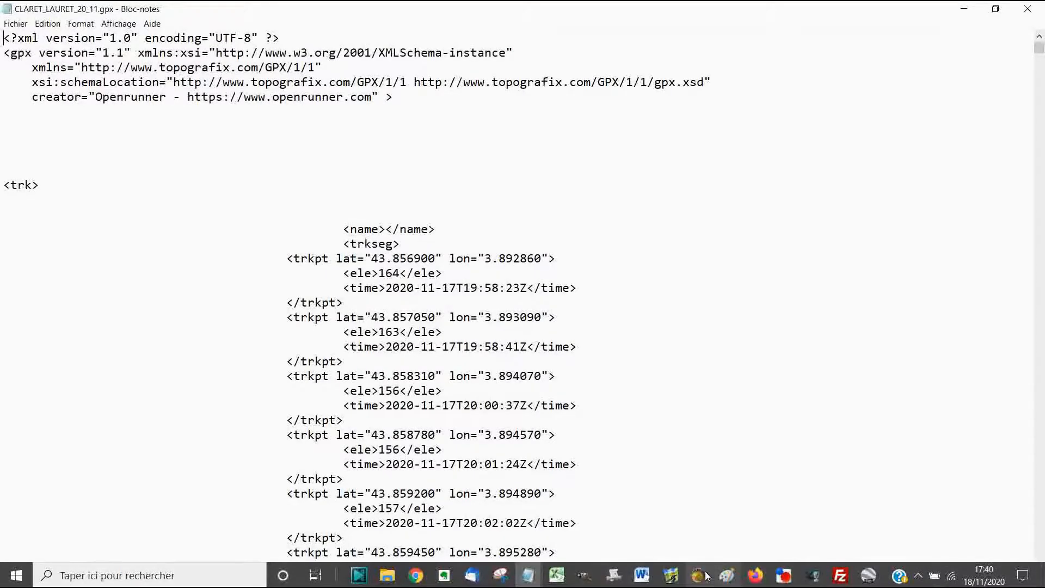
{"action": "left_click", "coordinate": [643, 576]}
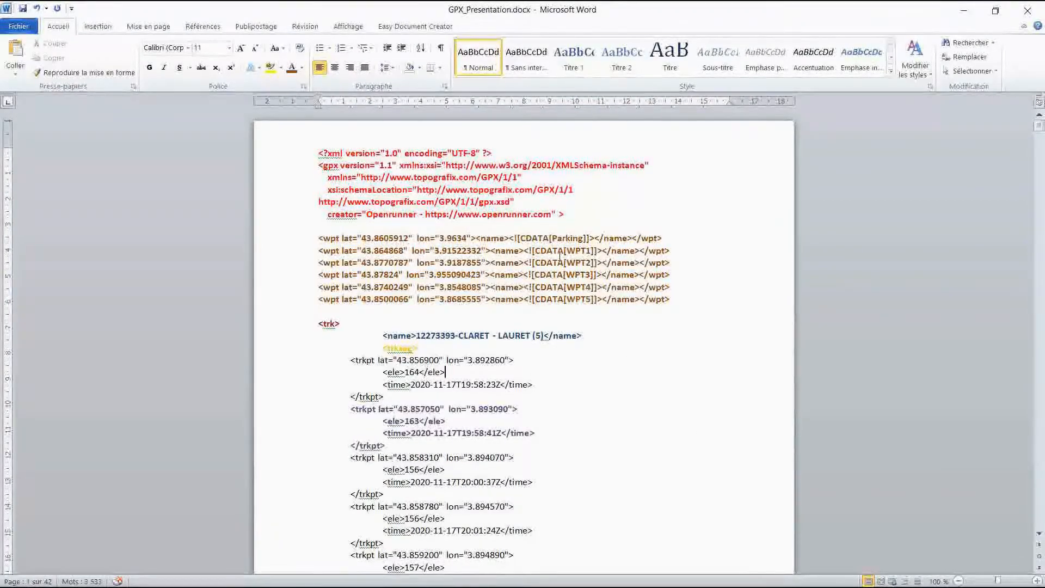
{"action": "left_click_drag", "start_coordinate": [569, 215], "coordinate": [319, 153]}
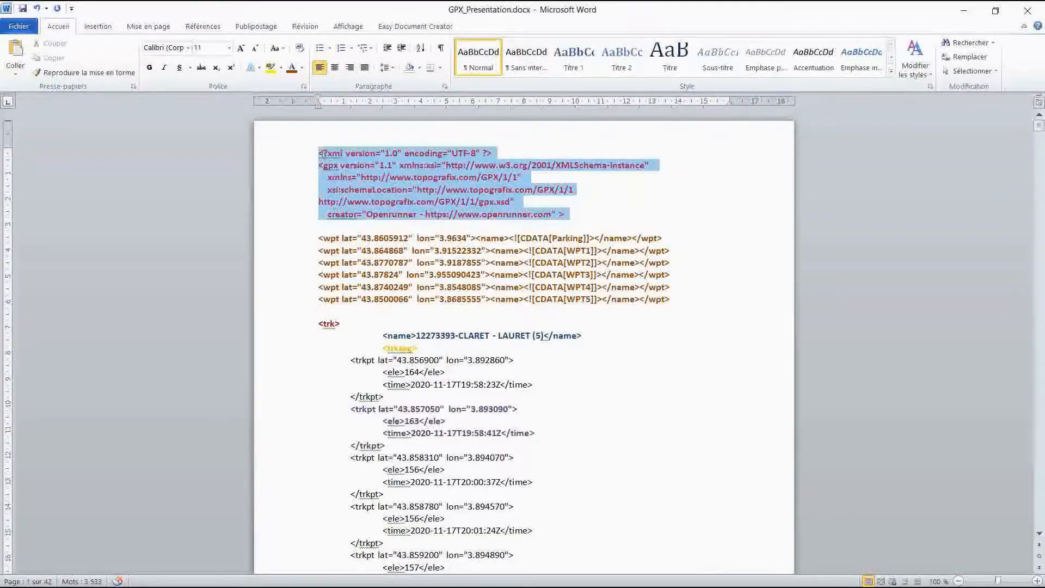
{"action": "left_click", "coordinate": [370, 178]}
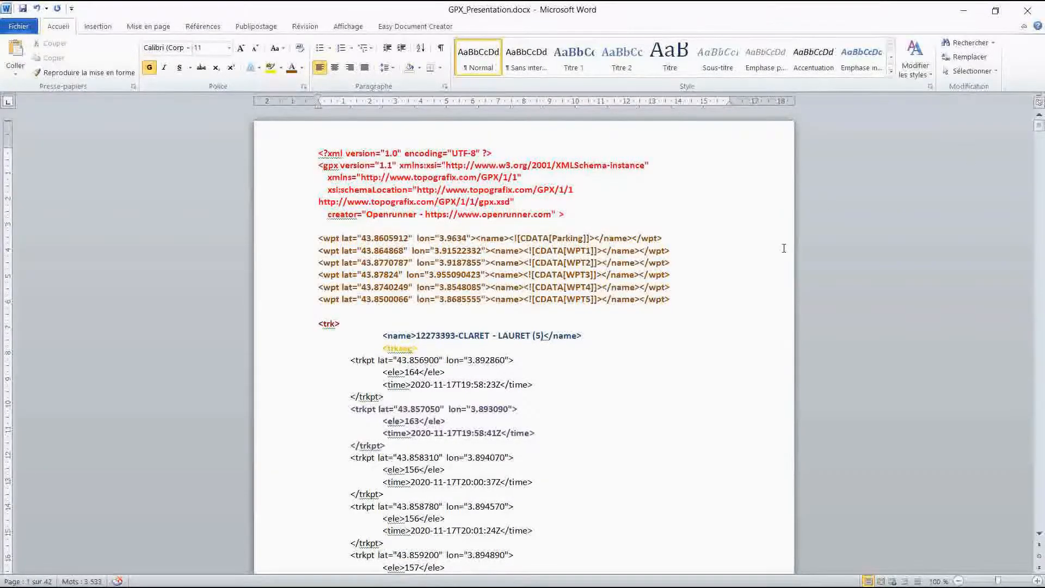
{"action": "left_click_drag", "start_coordinate": [666, 300], "coordinate": [312, 240]}
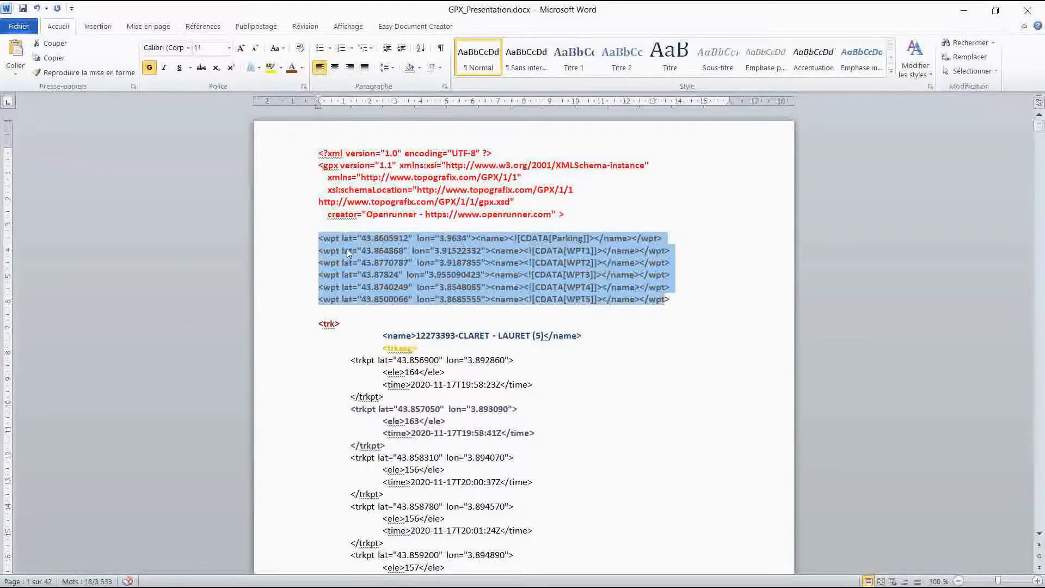
{"action": "left_click", "coordinate": [347, 251]}
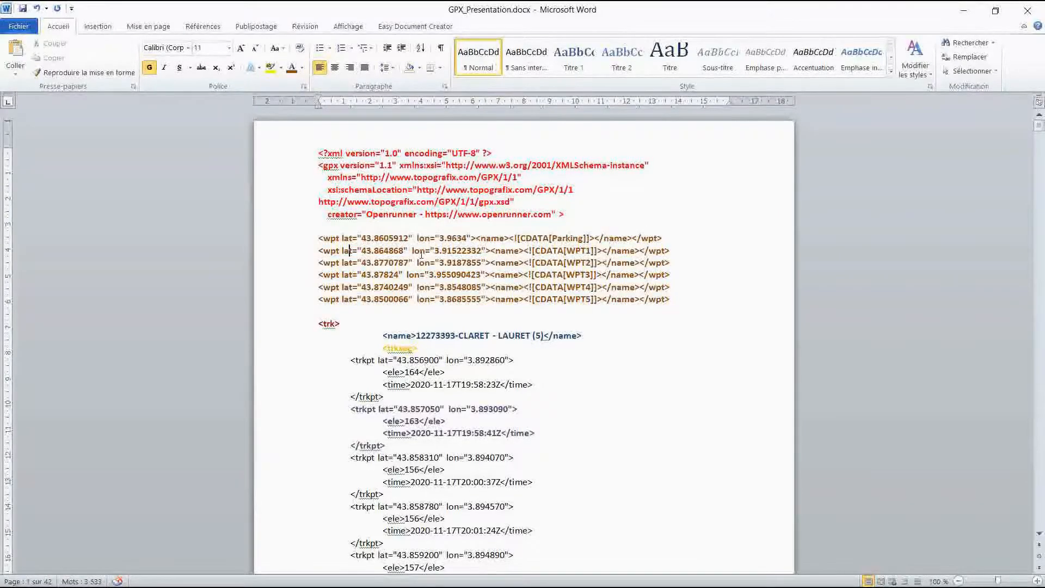
Highlight the first trkpt block under the track name, including the timestamp in its time tag
{"action": "left_click", "coordinate": [351, 361]}
{"action": "left_click_drag", "start_coordinate": [352, 362], "coordinate": [386, 393]}
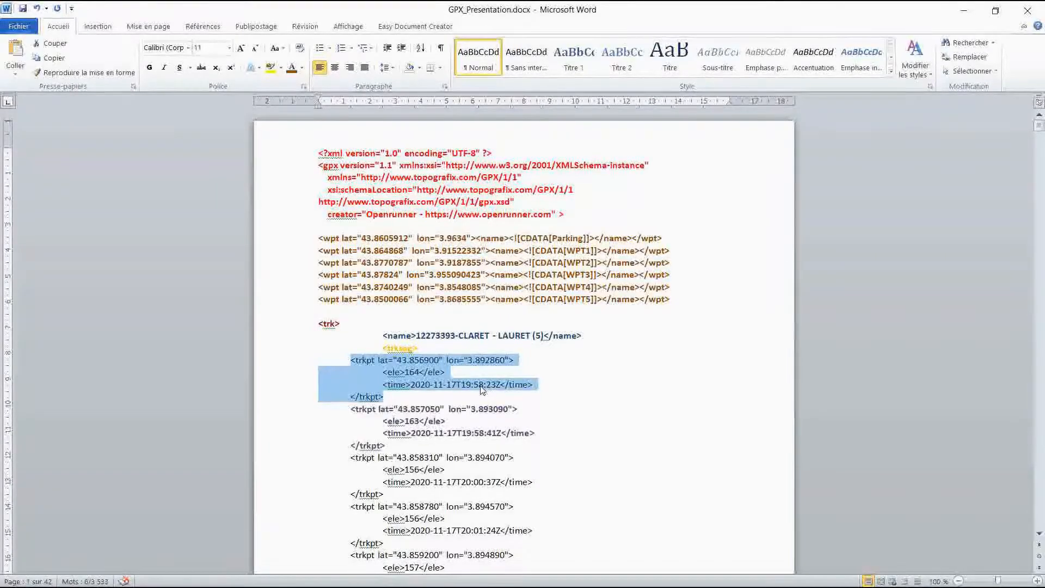
{"action": "left_click", "coordinate": [482, 388]}
{"action": "left_click_drag", "start_coordinate": [463, 384], "coordinate": [493, 384]}
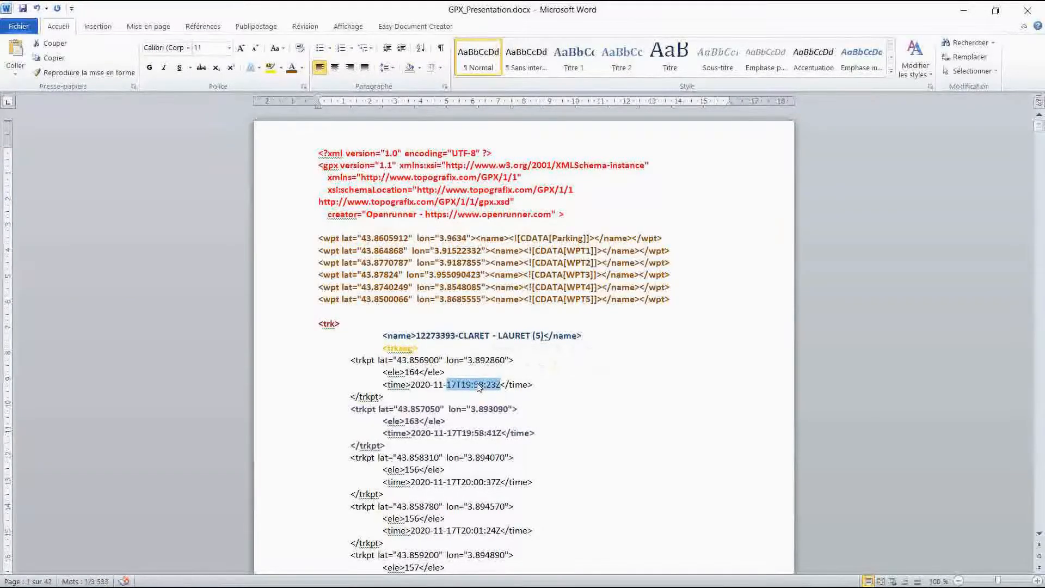
{"action": "left_click", "coordinate": [479, 384]}
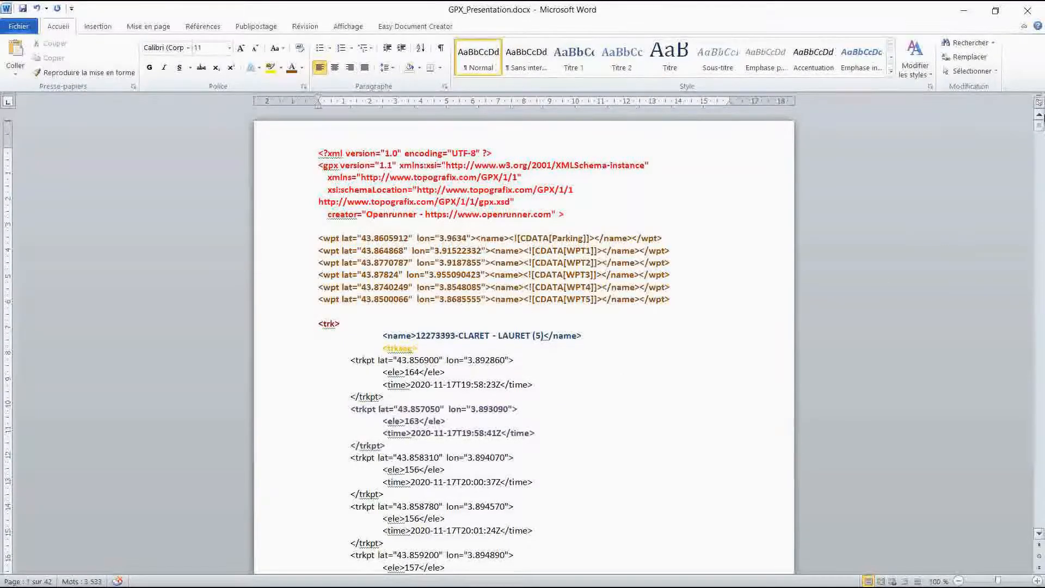
{"action": "mouse_move", "coordinate": [1041, 126]}
{"action": "left_mouse_down"}
{"action": "mouse_move", "coordinate": [1043, 493]}
{"action": "mouse_move", "coordinate": [1043, 122]}
{"action": "left_mouse_up"}
{"action": "left_click", "coordinate": [480, 384]}
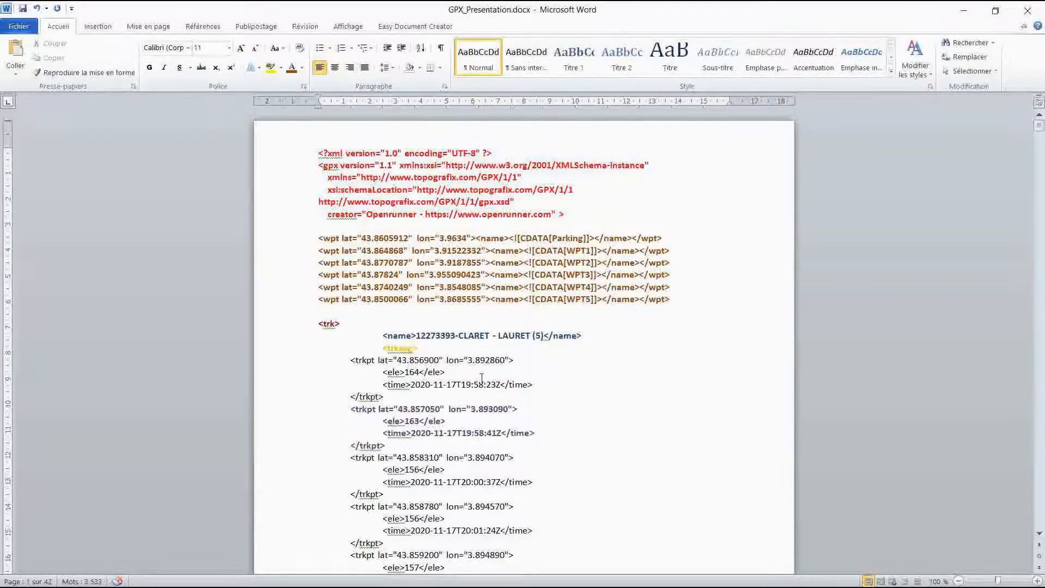
Highlight the first track point's opening and closing trkpt tags and the opening trkseg tag above it
{"action": "left_click", "coordinate": [353, 358]}
{"action": "left_click_drag", "start_coordinate": [351, 360], "coordinate": [377, 360]}
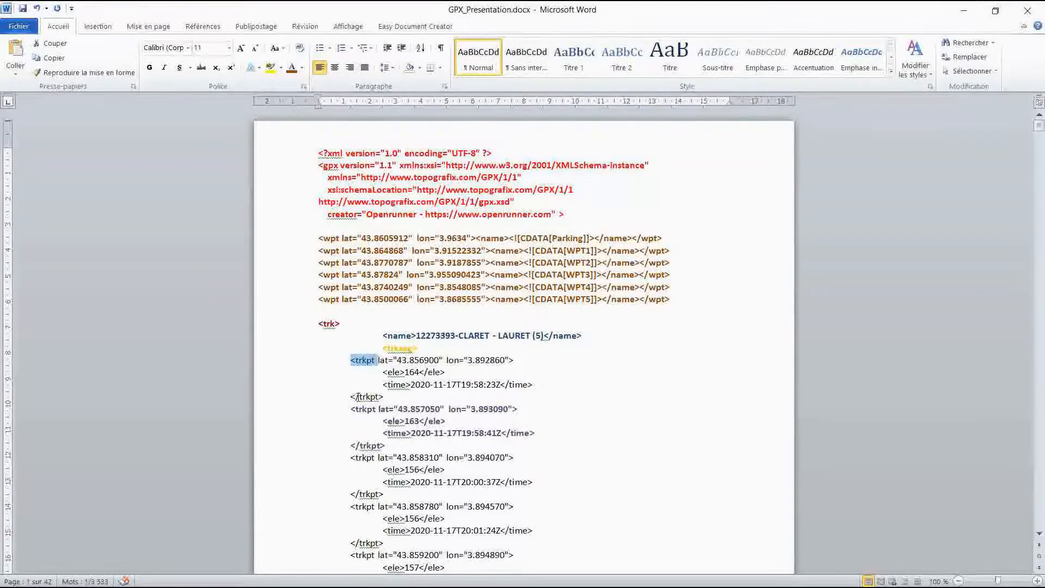
{"action": "left_click_drag", "start_coordinate": [351, 396], "coordinate": [384, 396]}
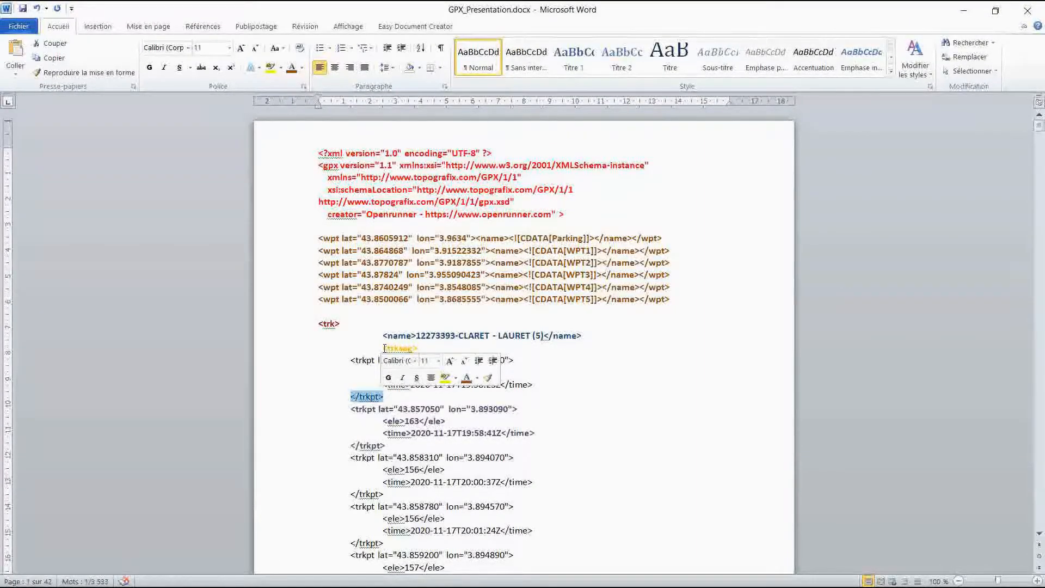
{"action": "left_click_drag", "start_coordinate": [384, 349], "coordinate": [417, 347]}
{"action": "key", "text": "ctrl+g"}
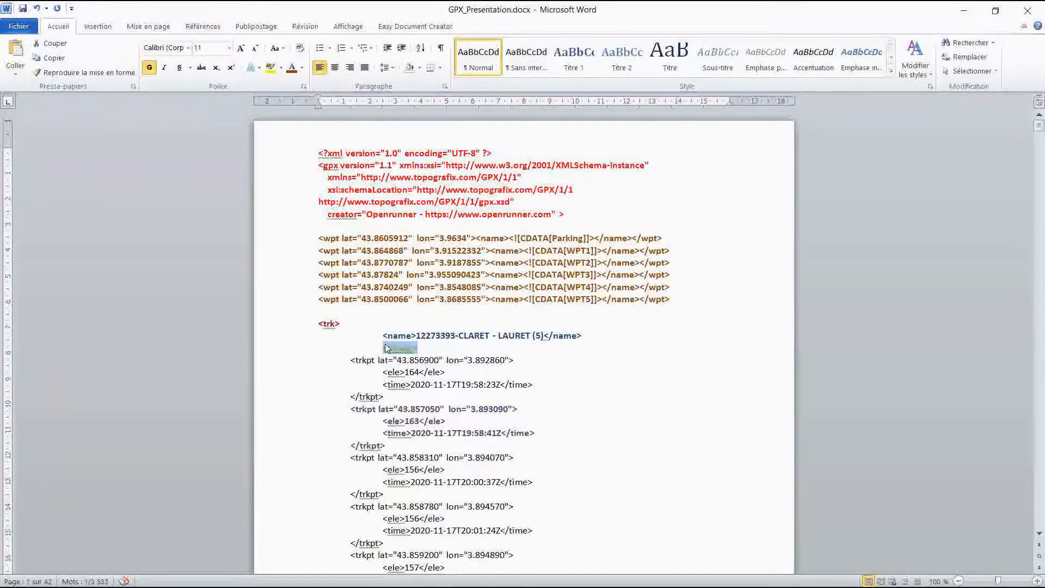
{"action": "left_click", "coordinate": [390, 350]}
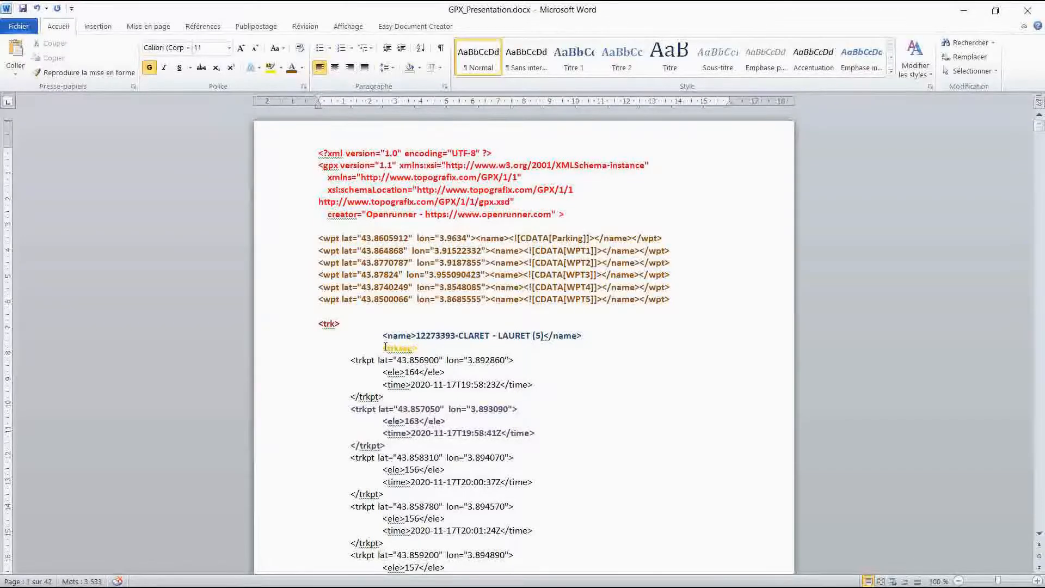
{"action": "left_click_drag", "start_coordinate": [390, 350], "coordinate": [420, 354]}
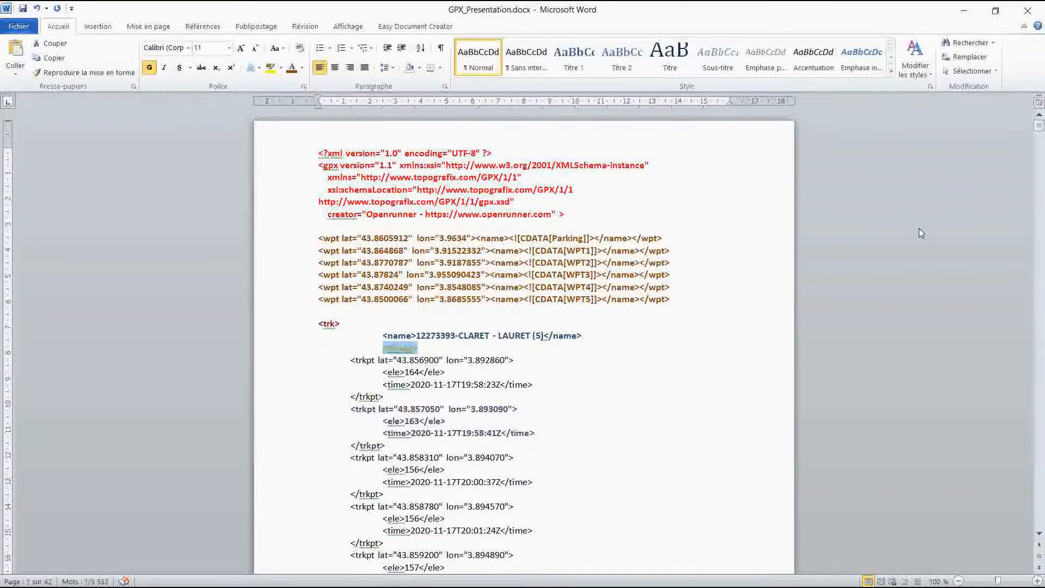
Highlight the closing trkseg, trk and gpx tags at the end of the document
{"action": "left_click_drag", "start_coordinate": [1040, 127], "coordinate": [1042, 517]}
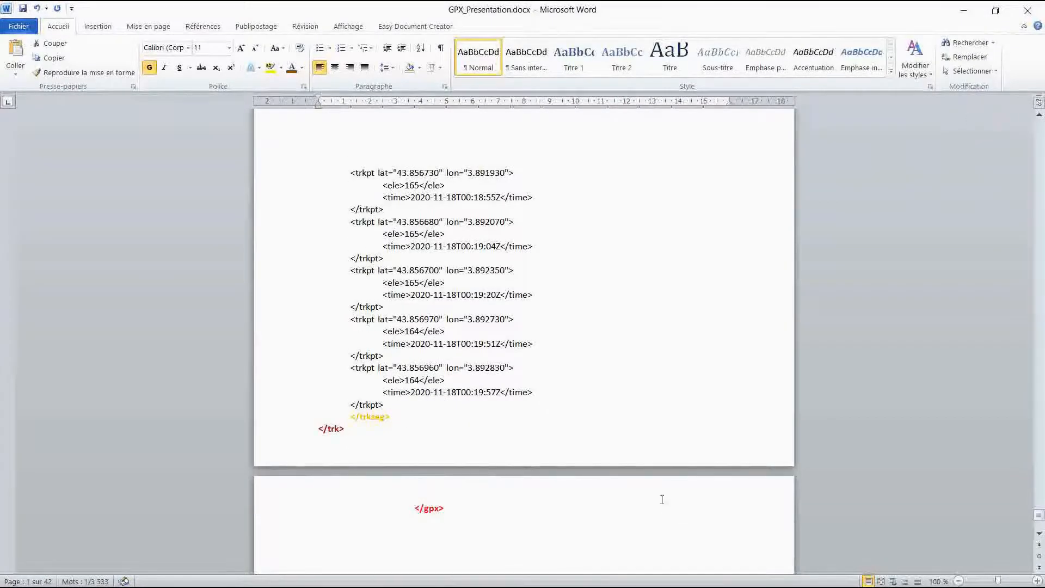
{"action": "left_click", "coordinate": [346, 417]}
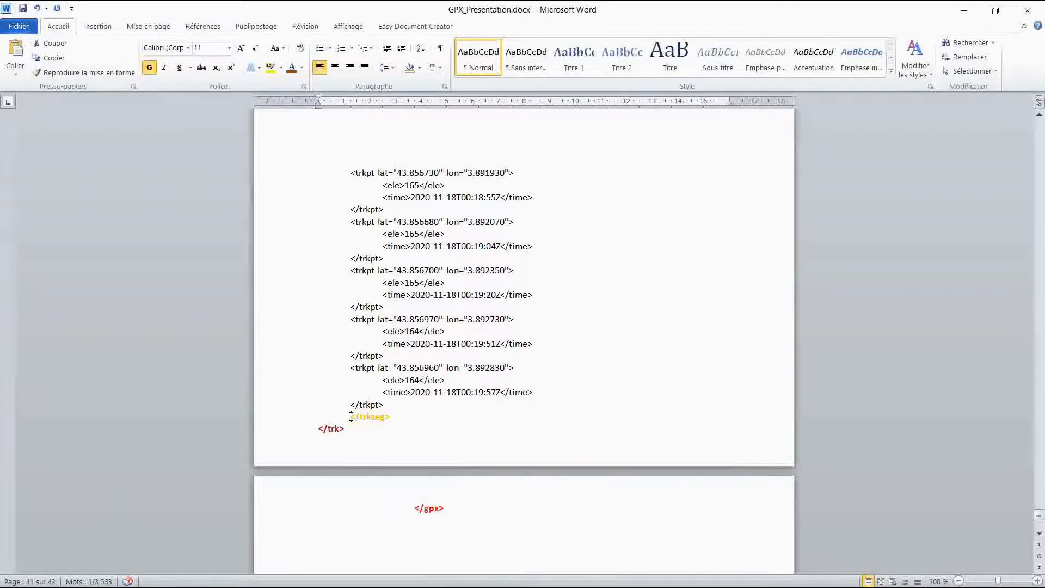
{"action": "left_click_drag", "start_coordinate": [351, 416], "coordinate": [396, 418]}
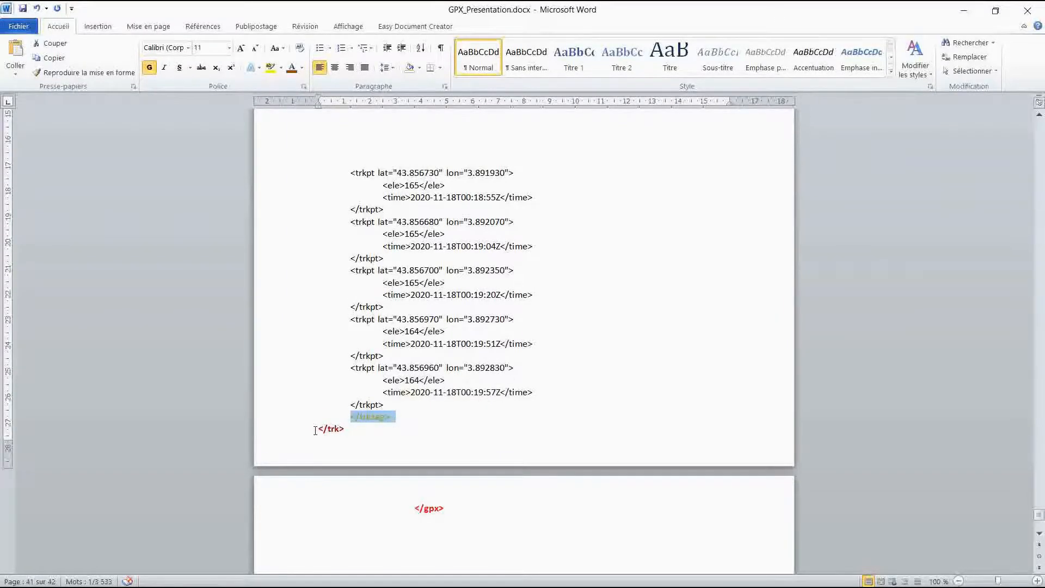
{"action": "left_click_drag", "start_coordinate": [318, 429], "coordinate": [352, 430]}
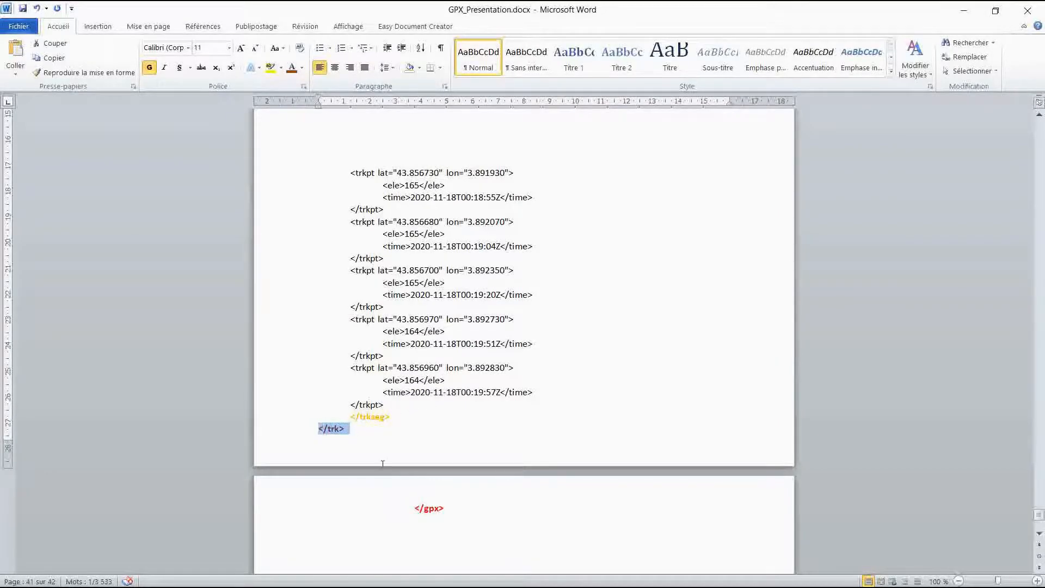
{"action": "left_click_drag", "start_coordinate": [412, 509], "coordinate": [451, 509]}
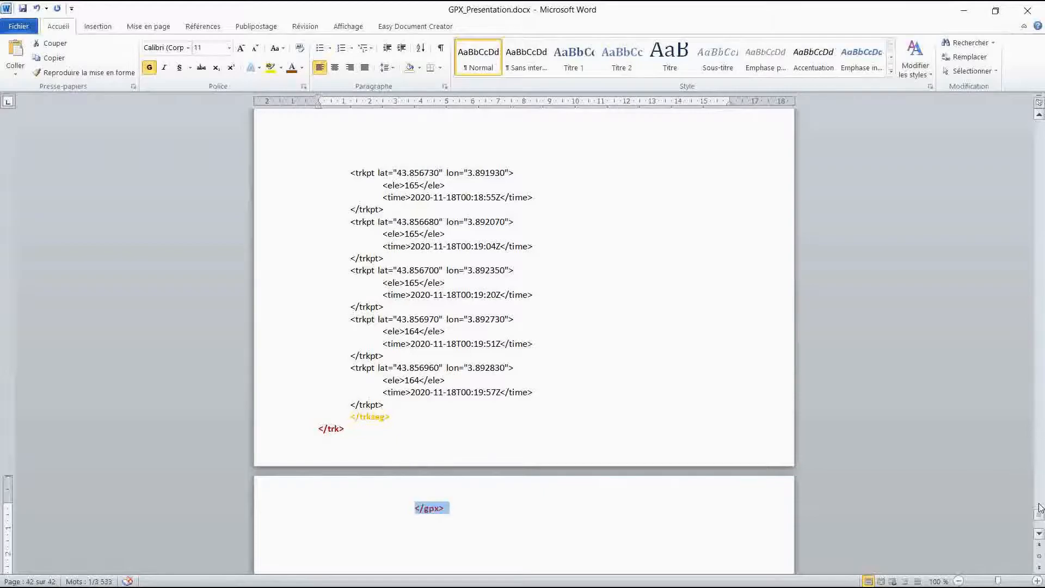
Highlight the six wpt lines from Parking to WPT5 between the header and the trk tag
{"action": "left_click_drag", "start_coordinate": [1039, 514], "coordinate": [1044, 124]}
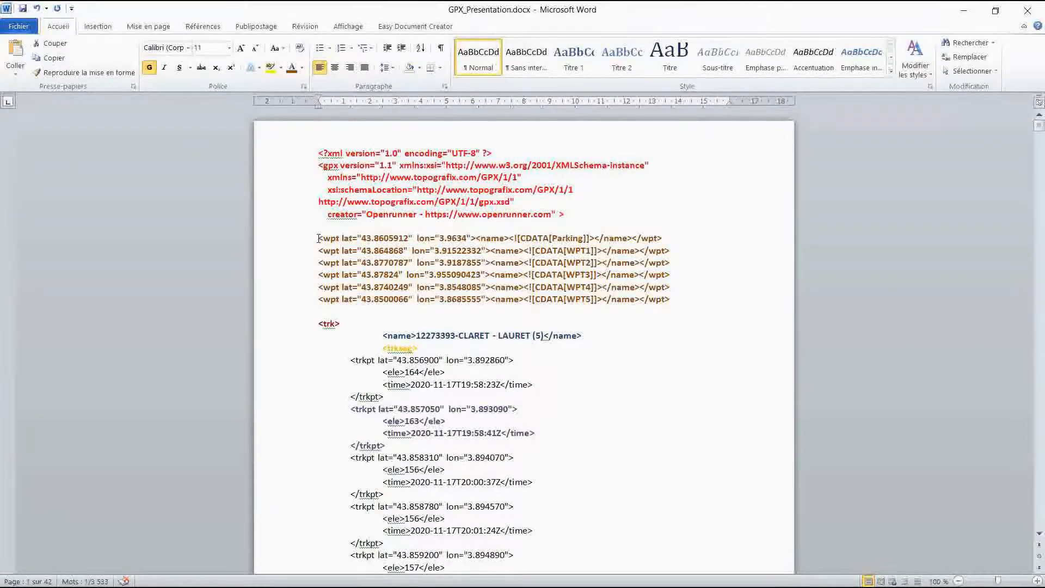
{"action": "left_click_drag", "start_coordinate": [319, 238], "coordinate": [678, 301]}
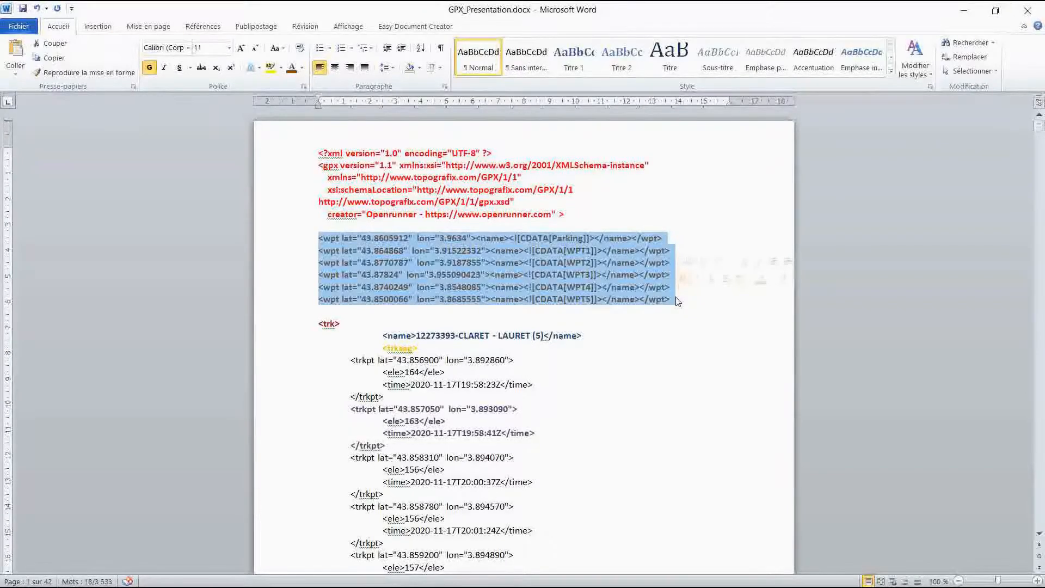
{"action": "left_click", "coordinate": [471, 255]}
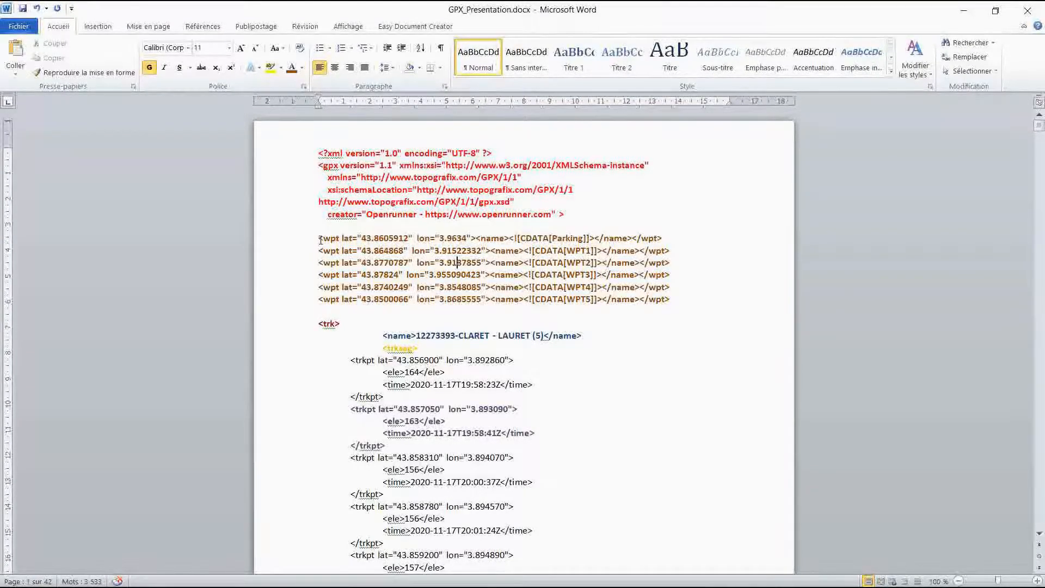
{"action": "left_click_drag", "start_coordinate": [319, 239], "coordinate": [673, 305]}
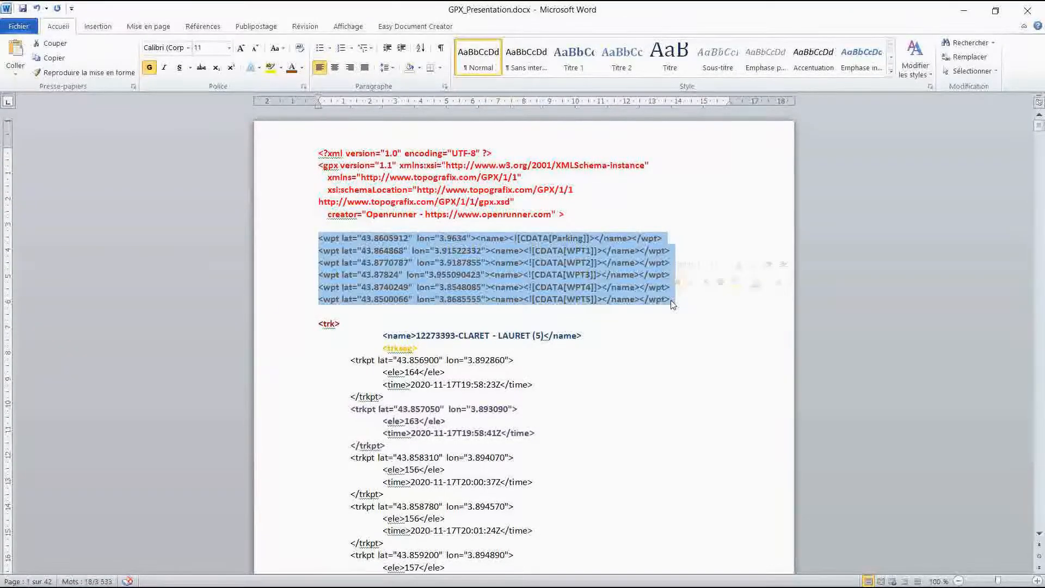
{"action": "left_click", "coordinate": [616, 280]}
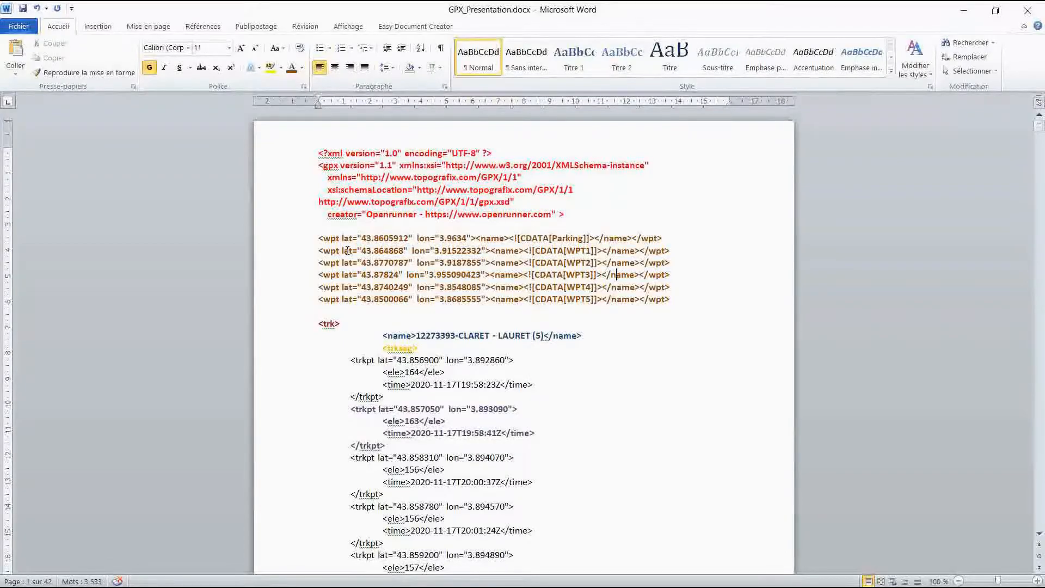
Open WPT_Canevas.txt from the Photos réduites folder and copy its six wpt lines, Parking to WPT5
{"action": "mouse_move", "coordinate": [522, 585]}
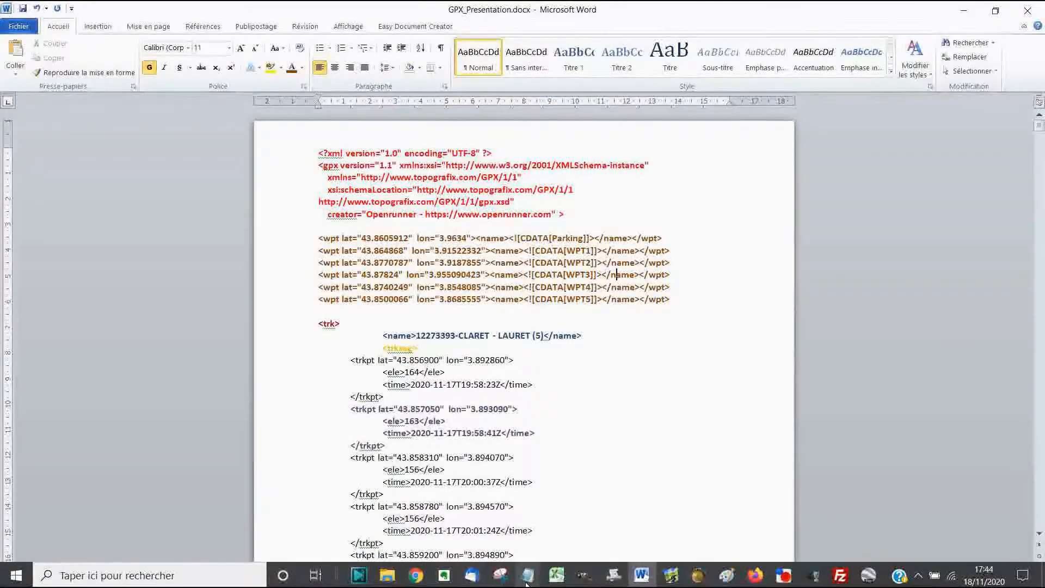
{"action": "mouse_move", "coordinate": [388, 581]}
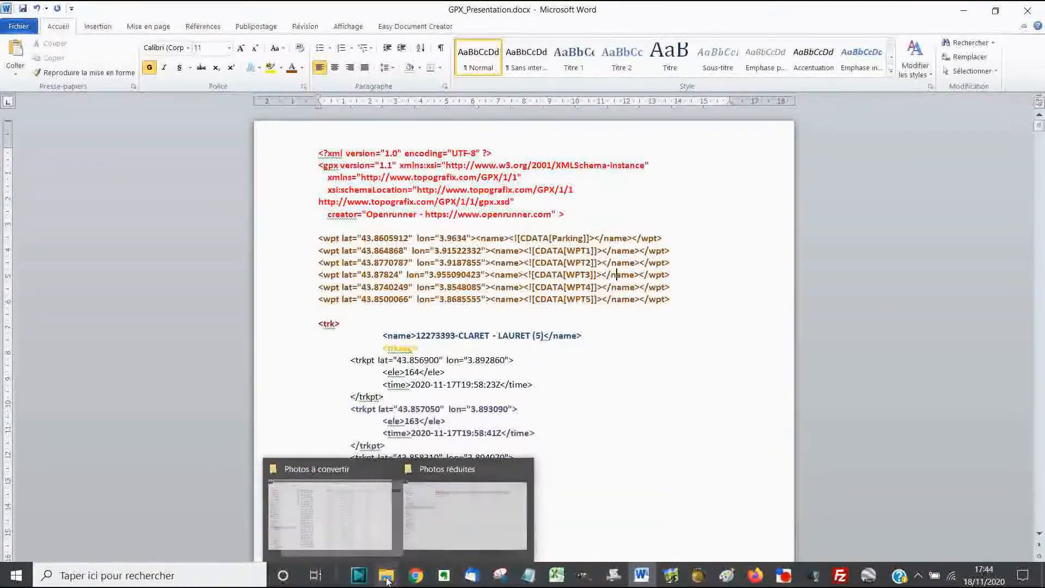
{"action": "mouse_move", "coordinate": [419, 552]}
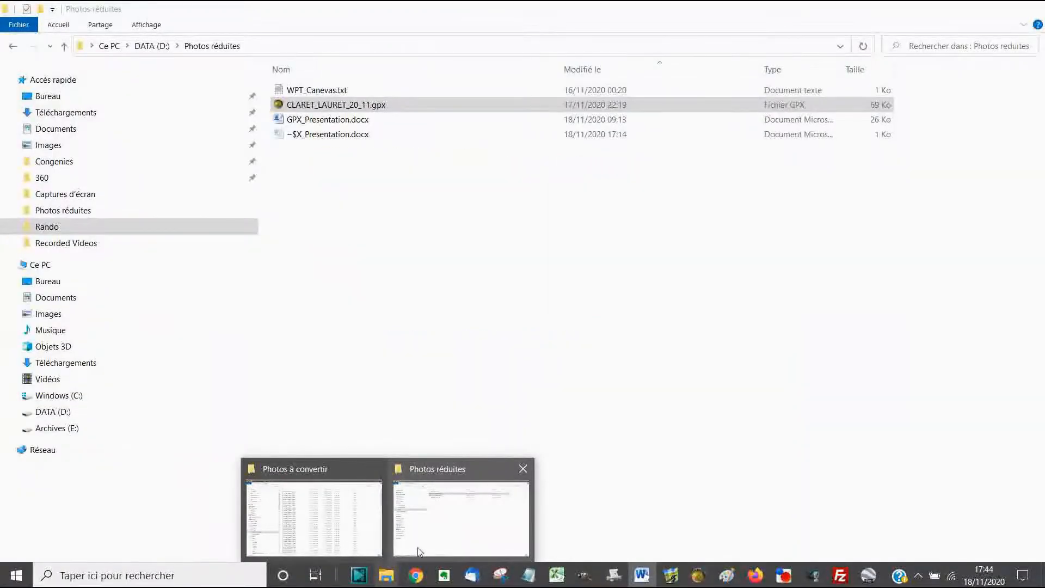
{"action": "left_click", "coordinate": [419, 552]}
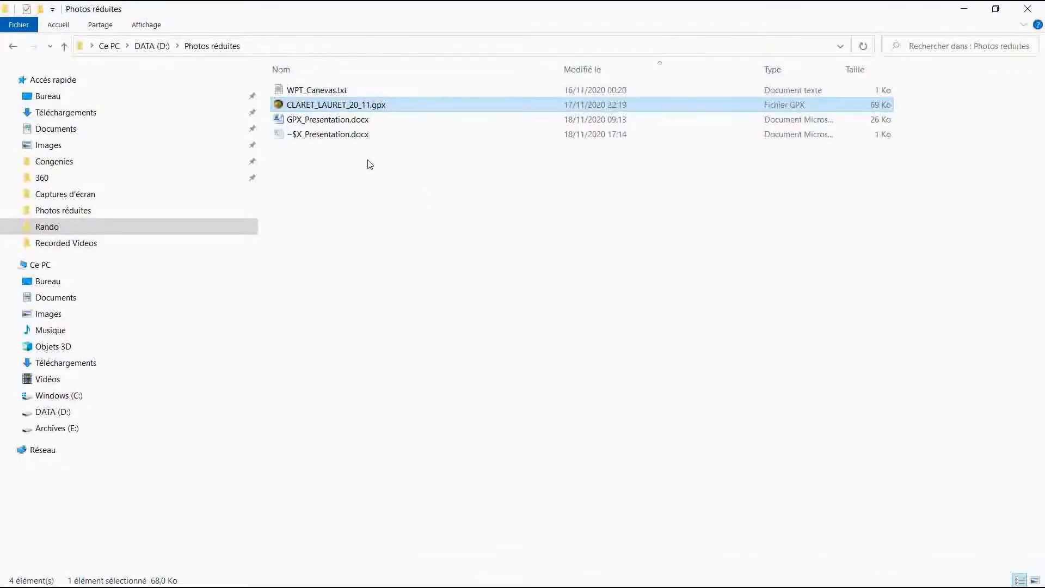
{"action": "double_click", "coordinate": [330, 91]}
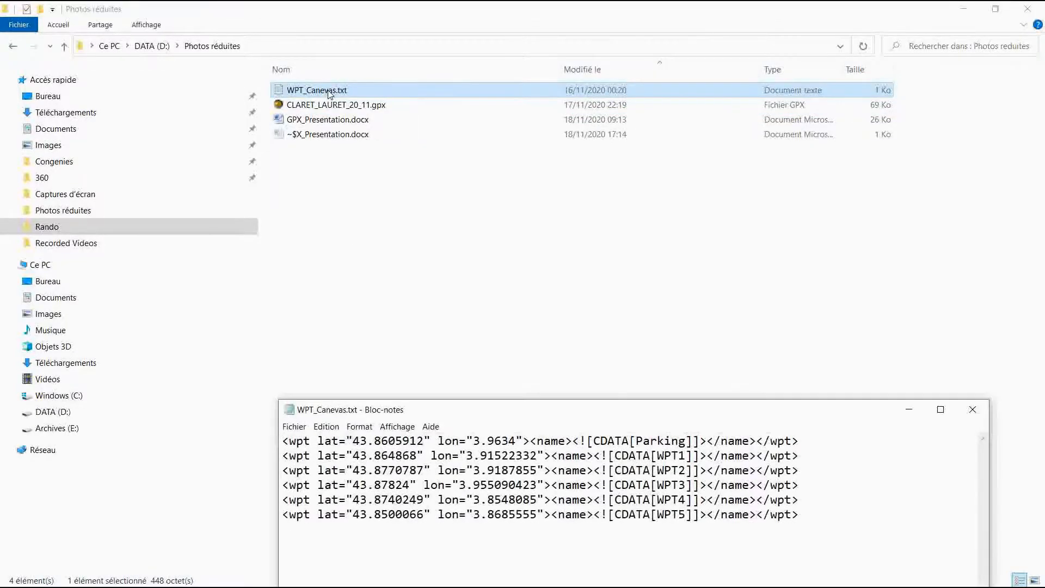
{"action": "left_click_drag", "start_coordinate": [821, 516], "coordinate": [284, 442]}
{"action": "key", "text": "ctrl+c"}
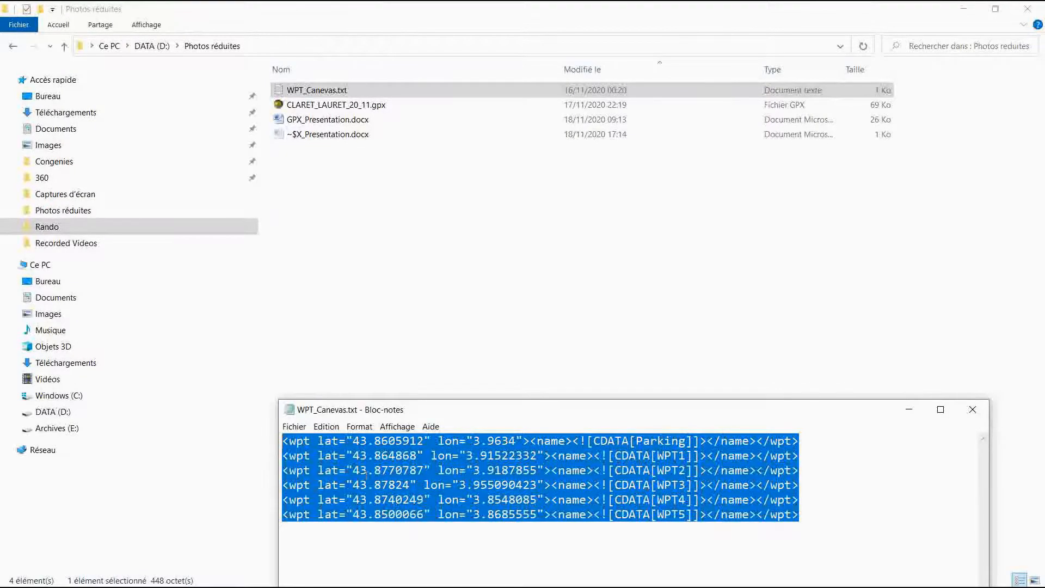
Paste the six copied wpt lines between the header and the trk tag of CLARET_LAURET_20_11.gpx
{"action": "mouse_move", "coordinate": [386, 586]}
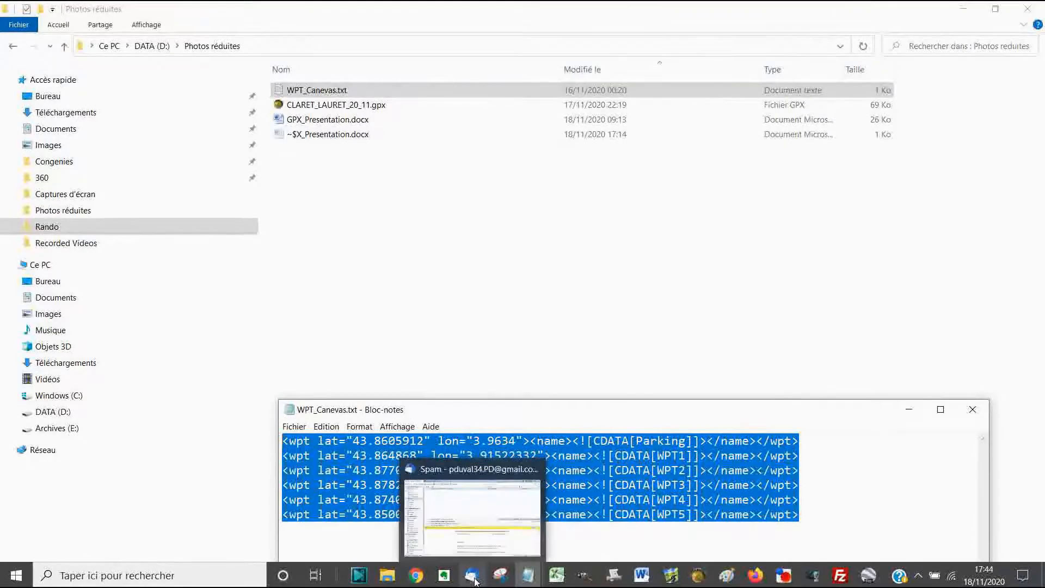
{"action": "mouse_move", "coordinate": [635, 582]}
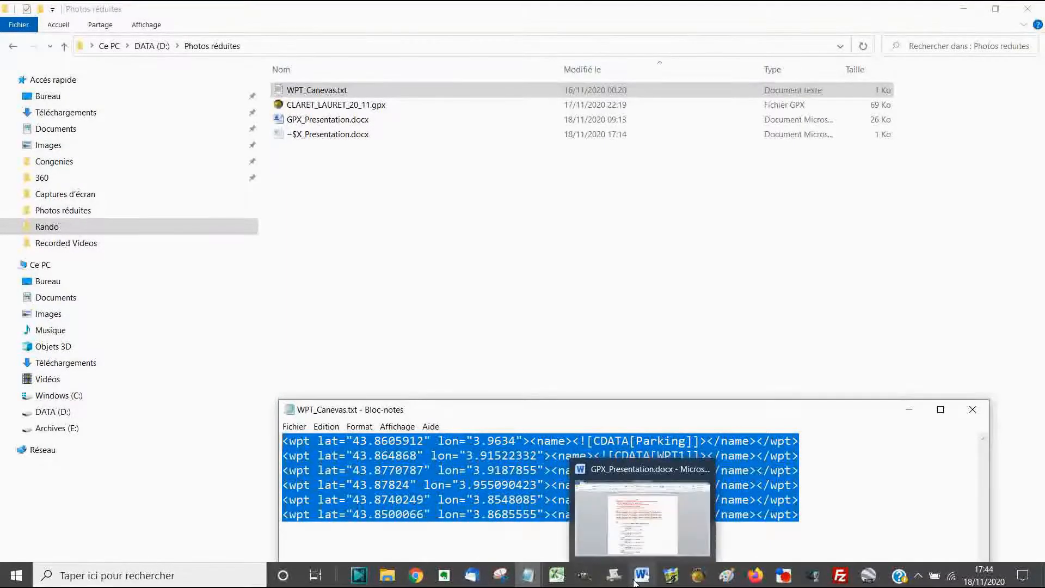
{"action": "mouse_move", "coordinate": [528, 581]}
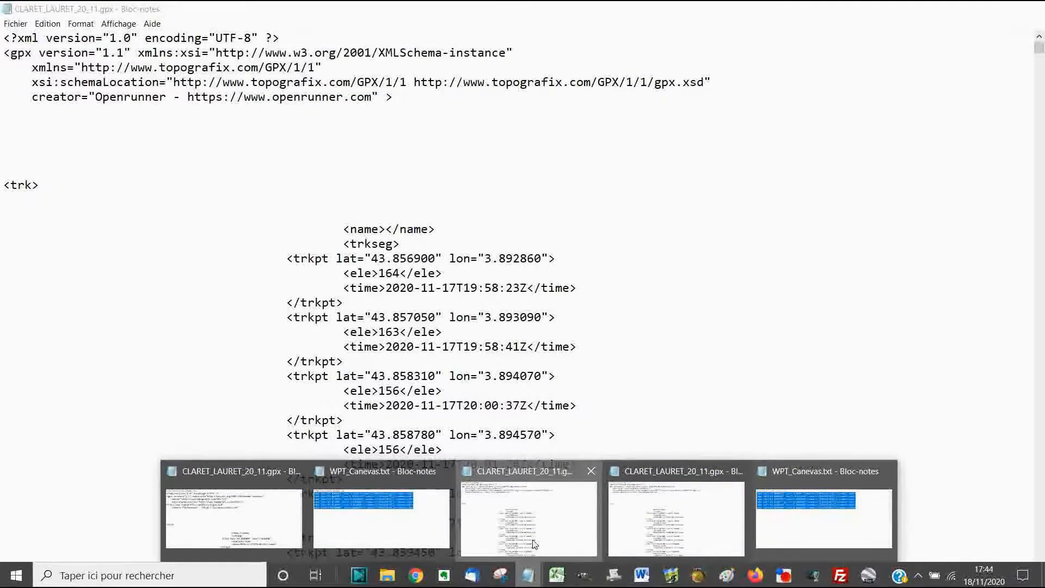
{"action": "left_click", "coordinate": [529, 517]}
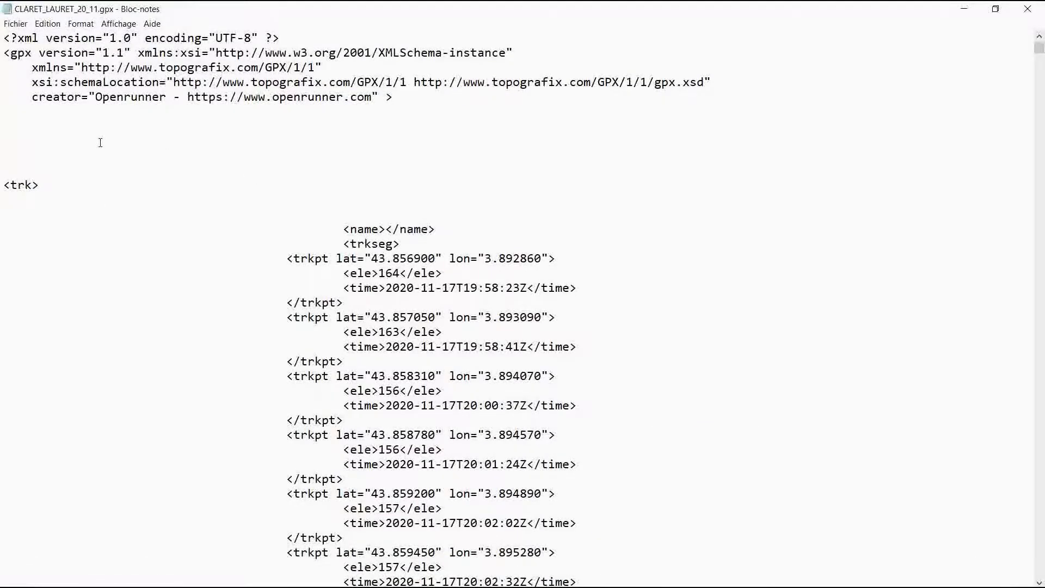
{"action": "key", "text": "ctrl+v"}
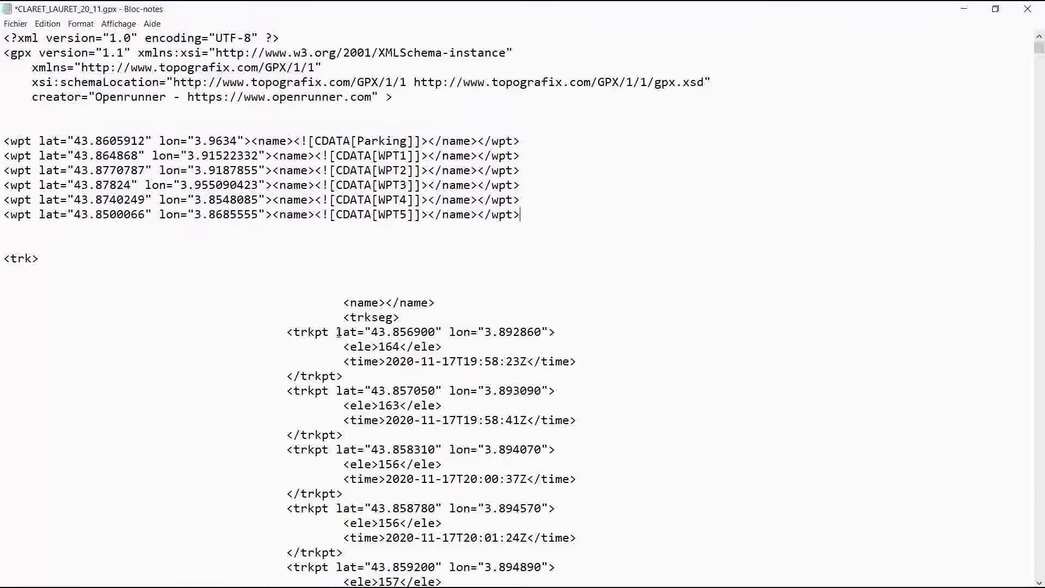
Replace the Parking waypoint's coordinates with the first track point's copied lat="43.856900" lon="3.892860" text
{"action": "left_click_drag", "start_coordinate": [338, 332], "coordinate": [548, 332]}
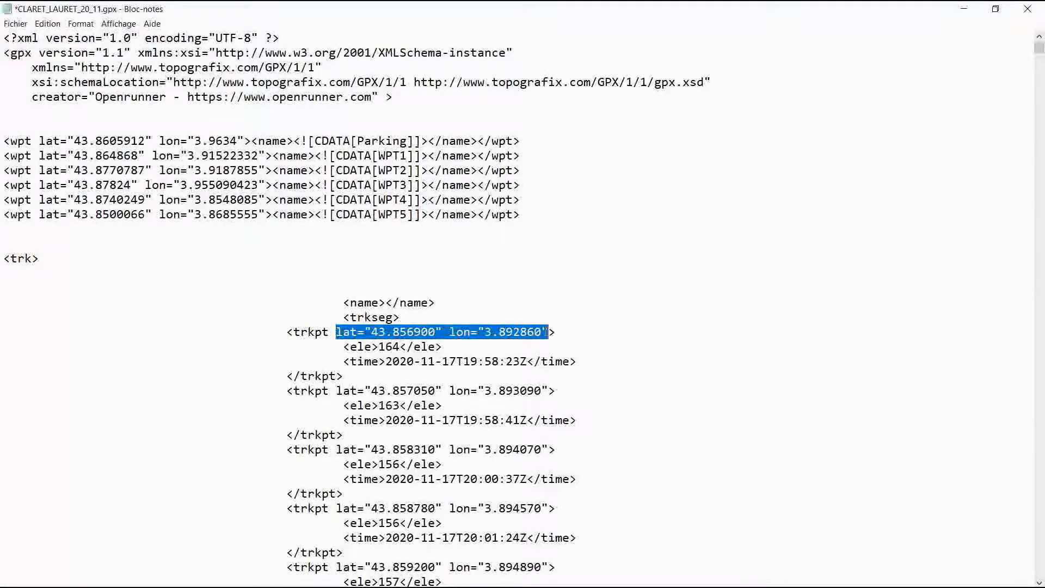
{"action": "right_click", "coordinate": [547, 332]}
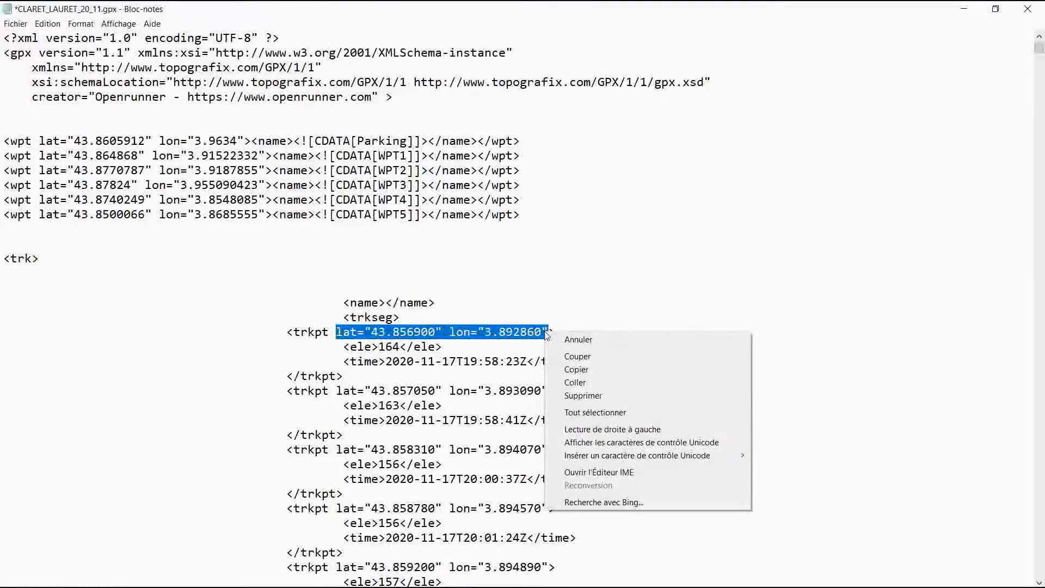
{"action": "left_click", "coordinate": [576, 370]}
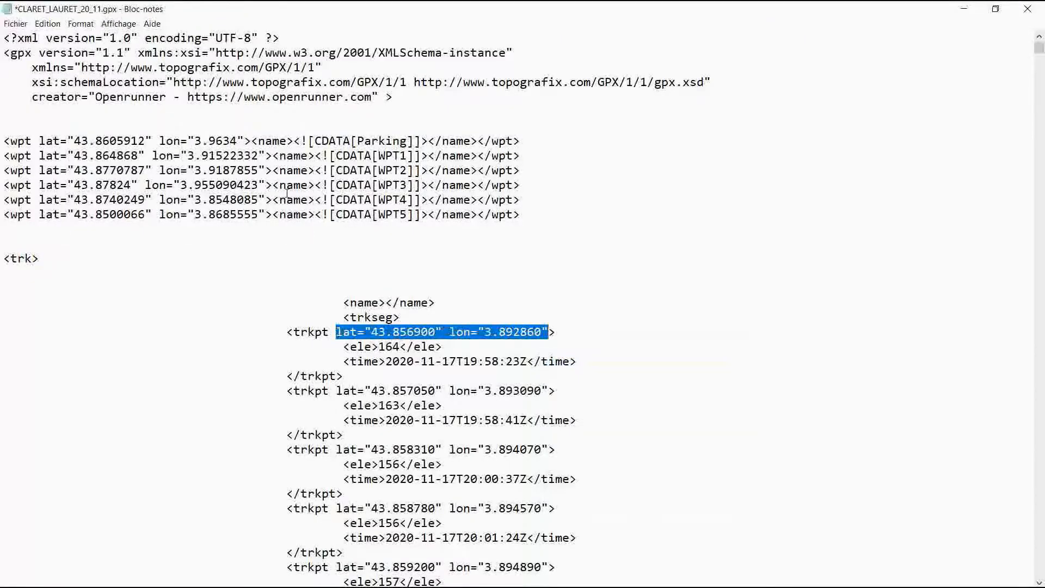
{"action": "left_click_drag", "start_coordinate": [68, 141], "coordinate": [244, 141]}
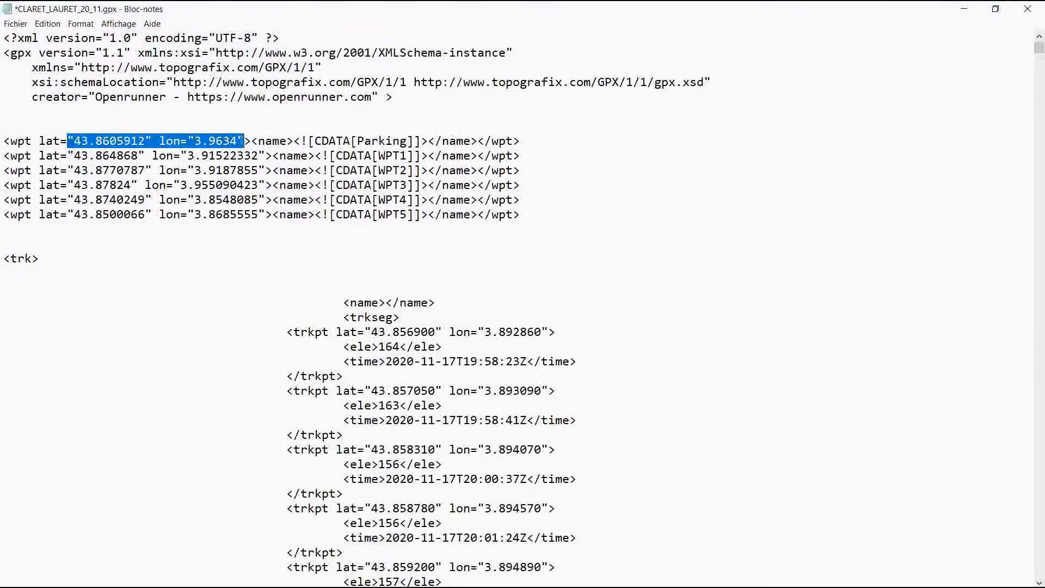
{"action": "right_click", "coordinate": [244, 141]}
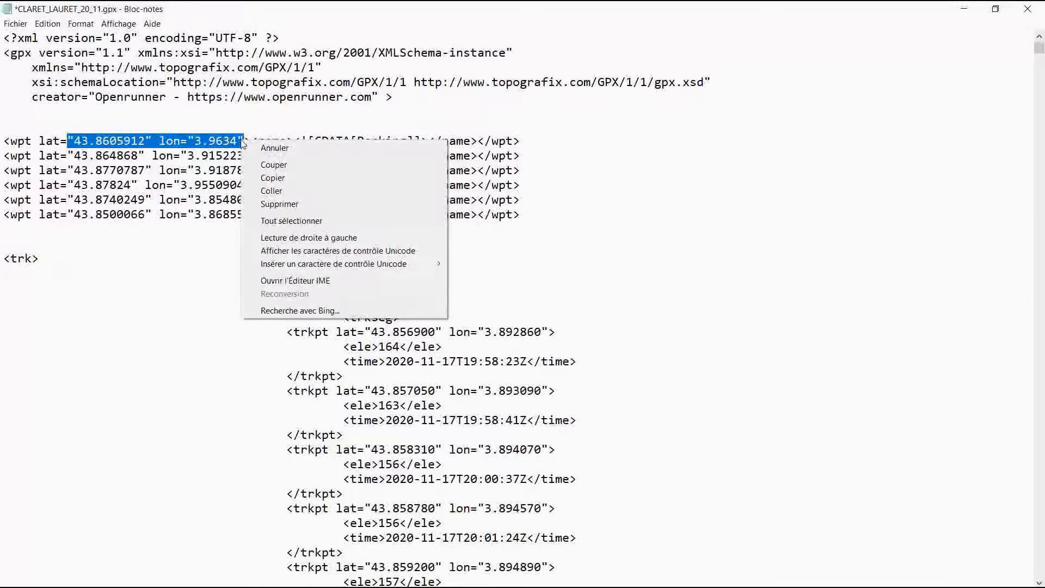
{"action": "left_click", "coordinate": [275, 192]}
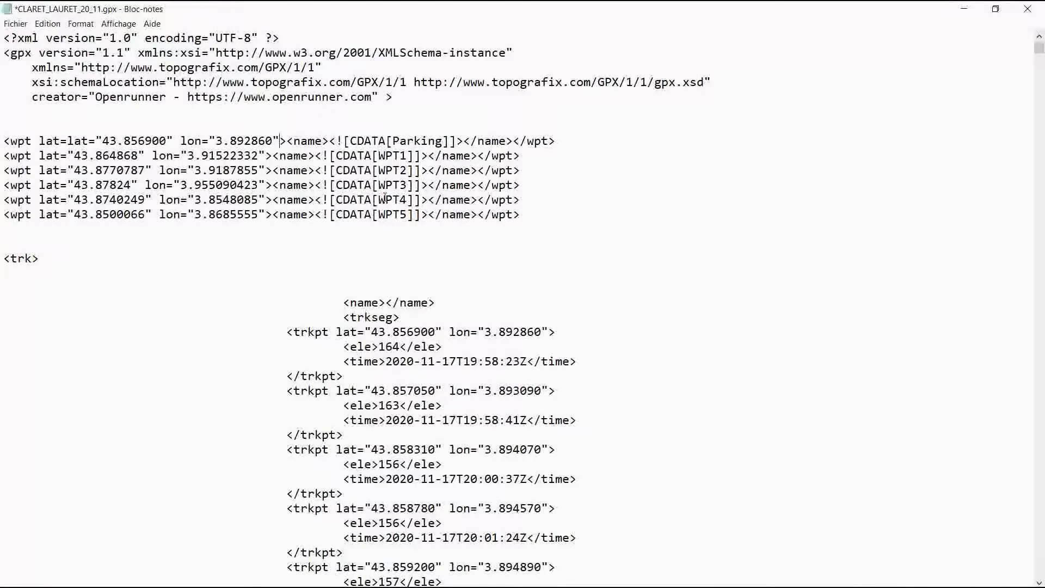
Switch to CompeGPS AIR, zoom in on the track's north-east corner near spot height 348, and inspect the track point at the bend
{"action": "mouse_move", "coordinate": [416, 587]}
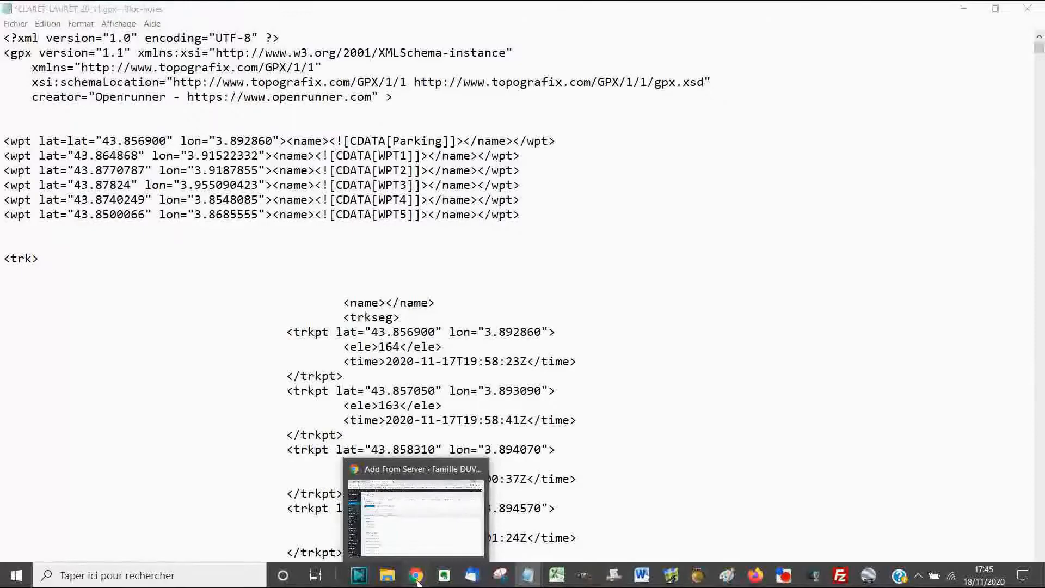
{"action": "left_click", "coordinate": [425, 519]}
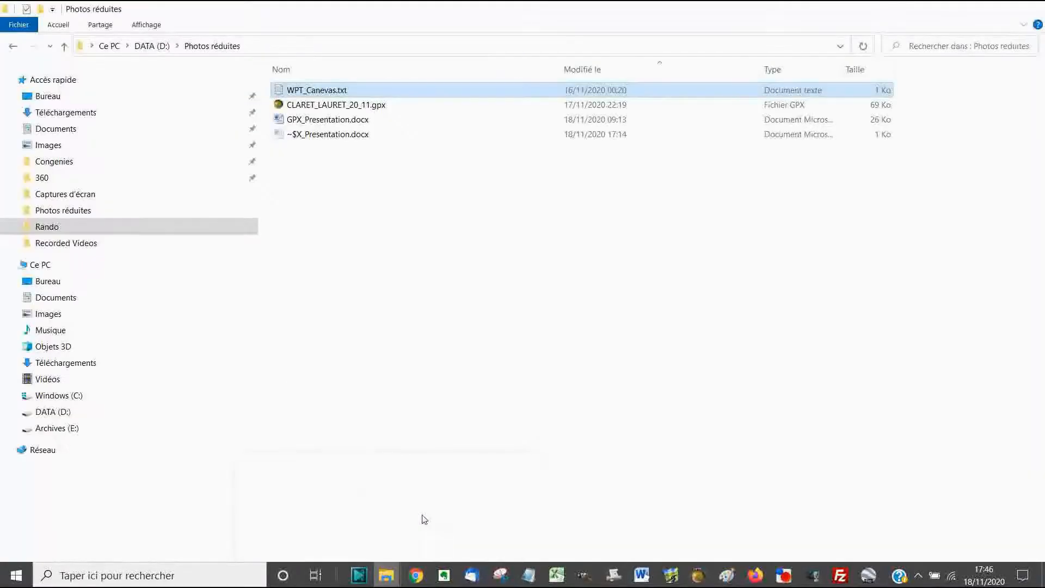
{"action": "left_click", "coordinate": [352, 107]}
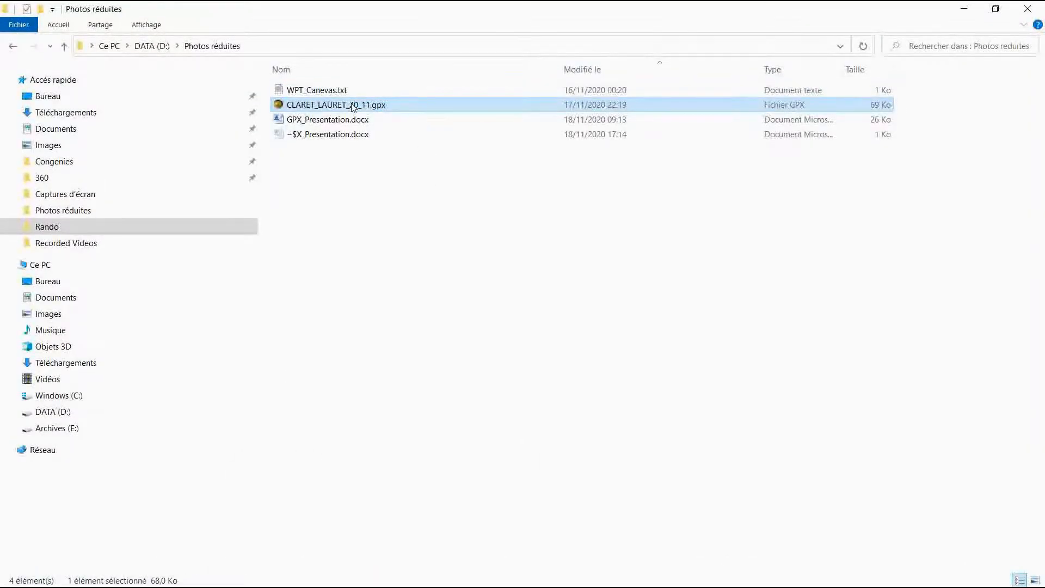
{"action": "mouse_move", "coordinate": [636, 587]}
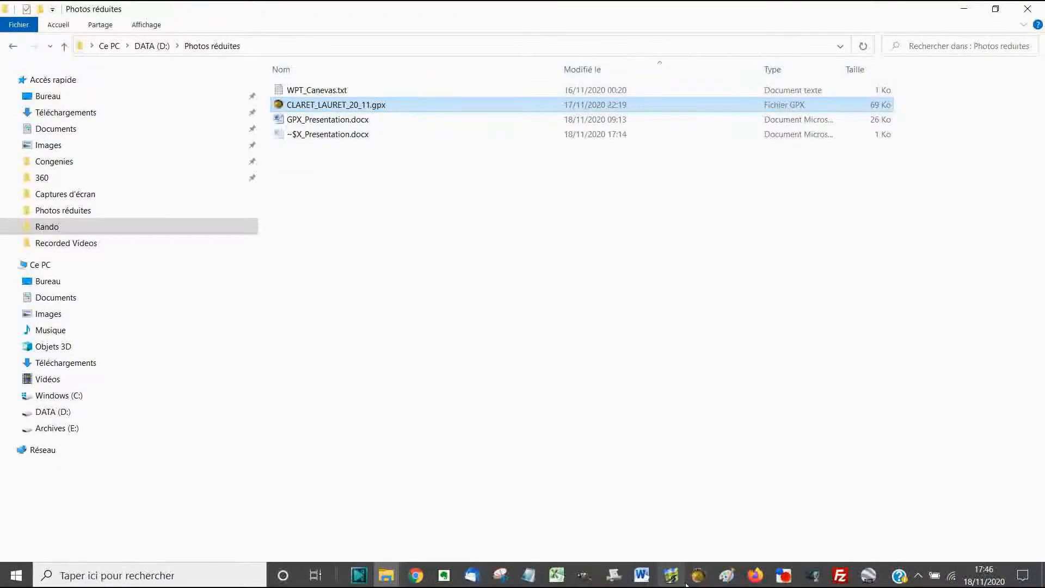
{"action": "mouse_move", "coordinate": [699, 584]}
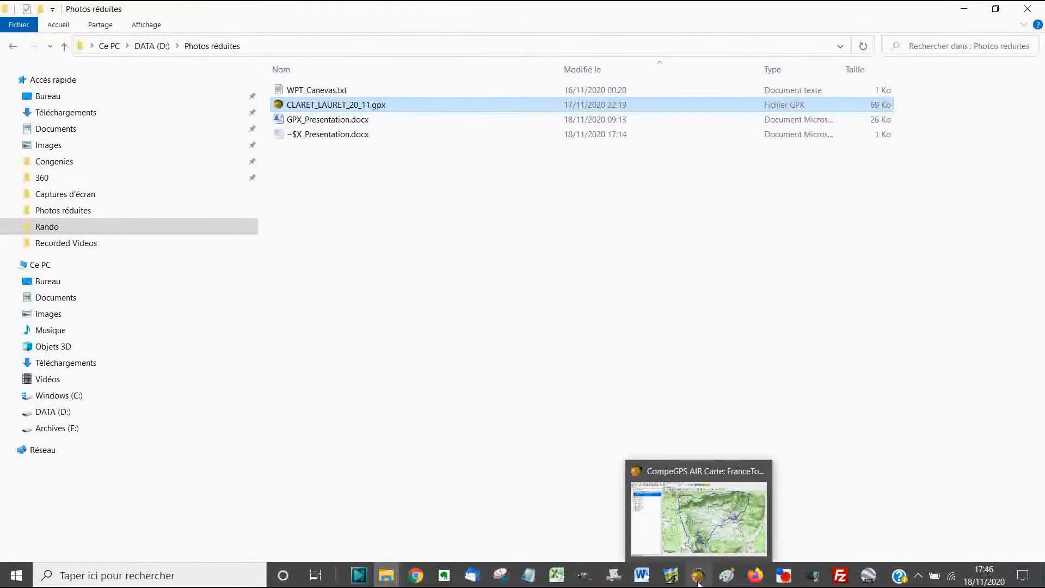
{"action": "left_click", "coordinate": [699, 584]}
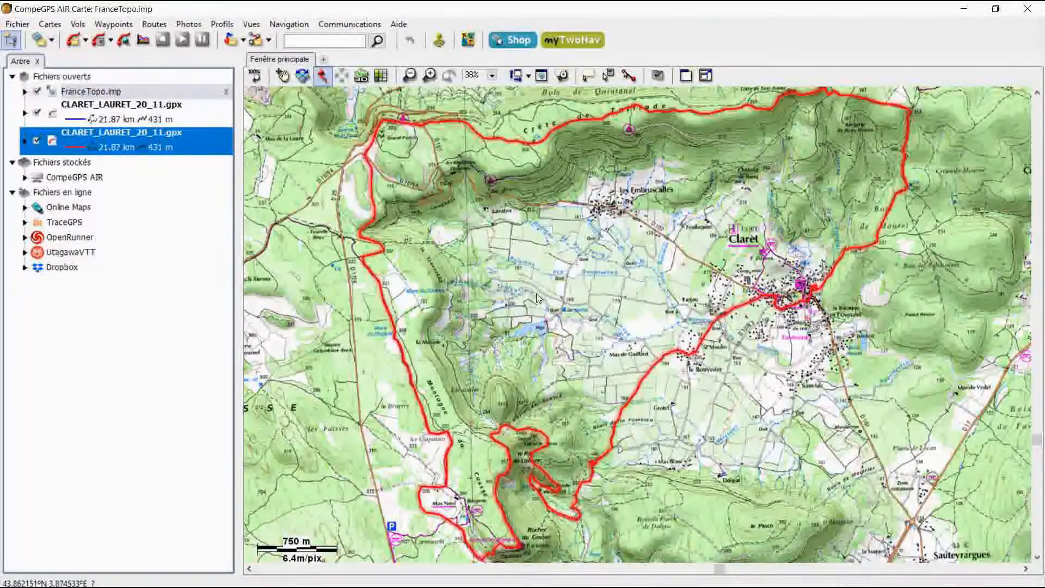
{"action": "left_click", "coordinate": [559, 80]}
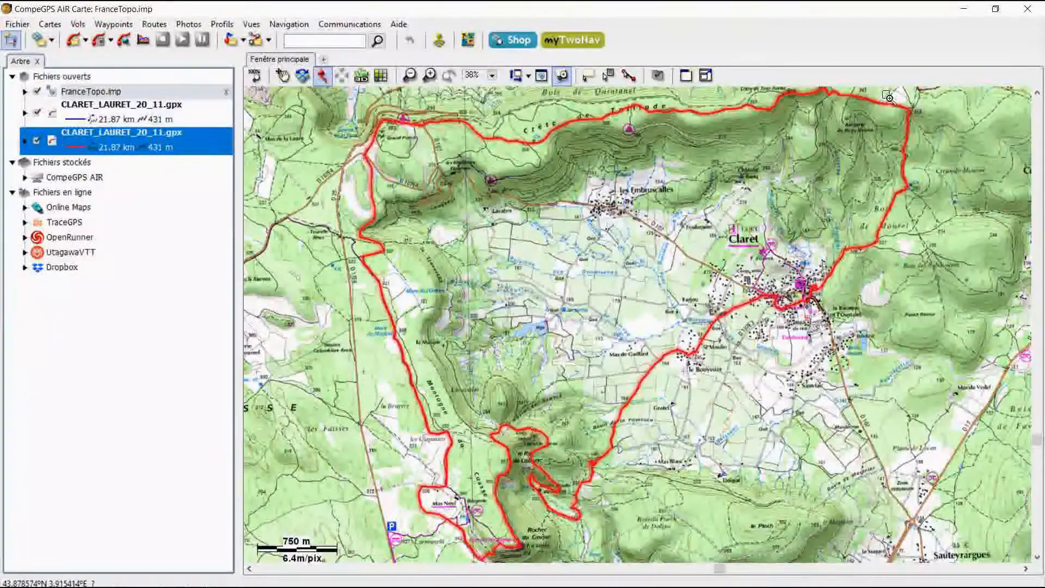
{"action": "left_click_drag", "start_coordinate": [927, 127], "coordinate": [856, 97]}
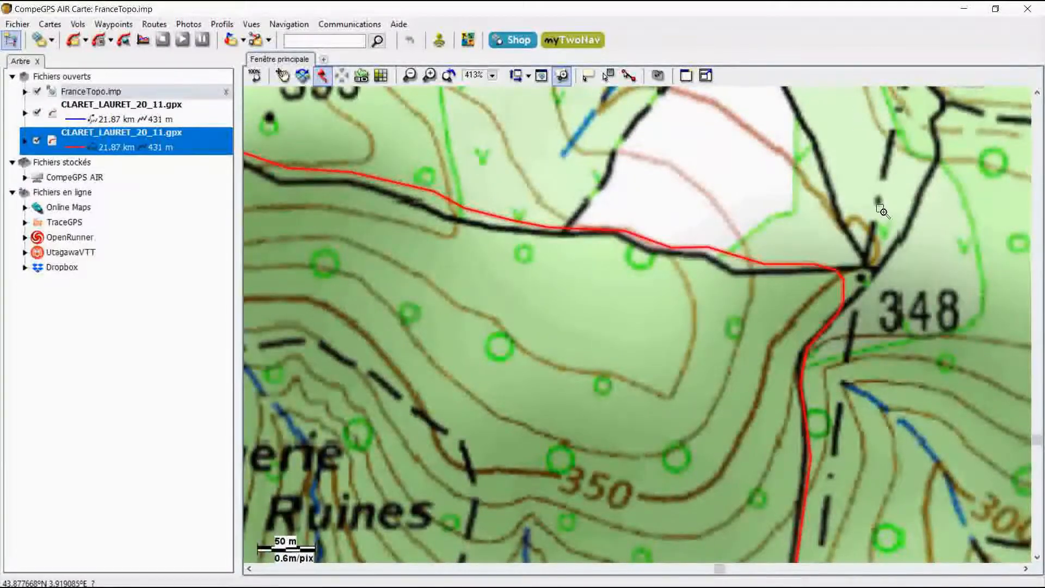
{"action": "mouse_move", "coordinate": [845, 277]}
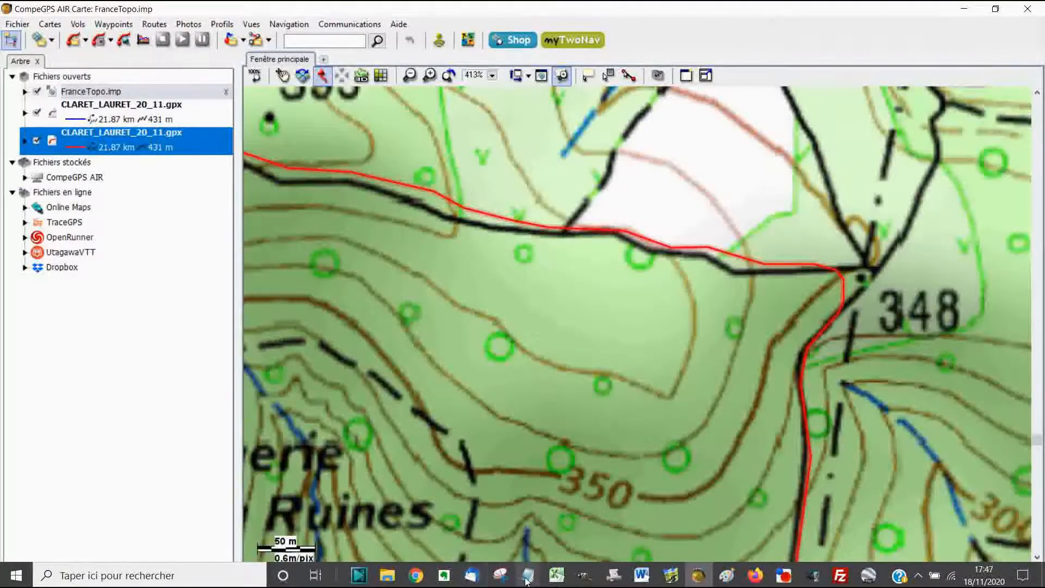
Switch back to the edited CLARET_LAURET_20_11.gpx in Notepad and search it for the time 46:28
{"action": "mouse_move", "coordinate": [534, 580]}
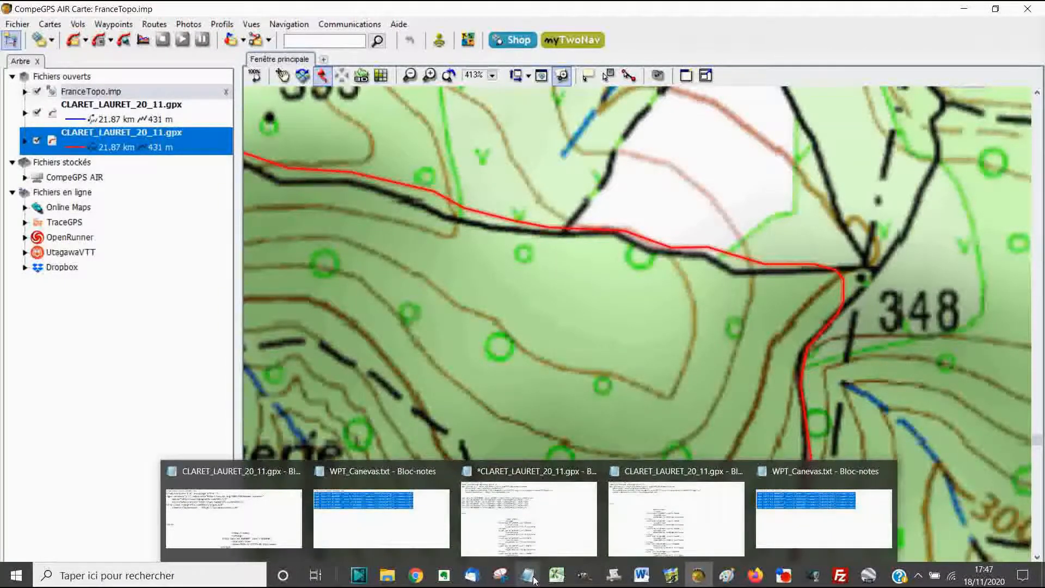
{"action": "left_click", "coordinate": [557, 522]}
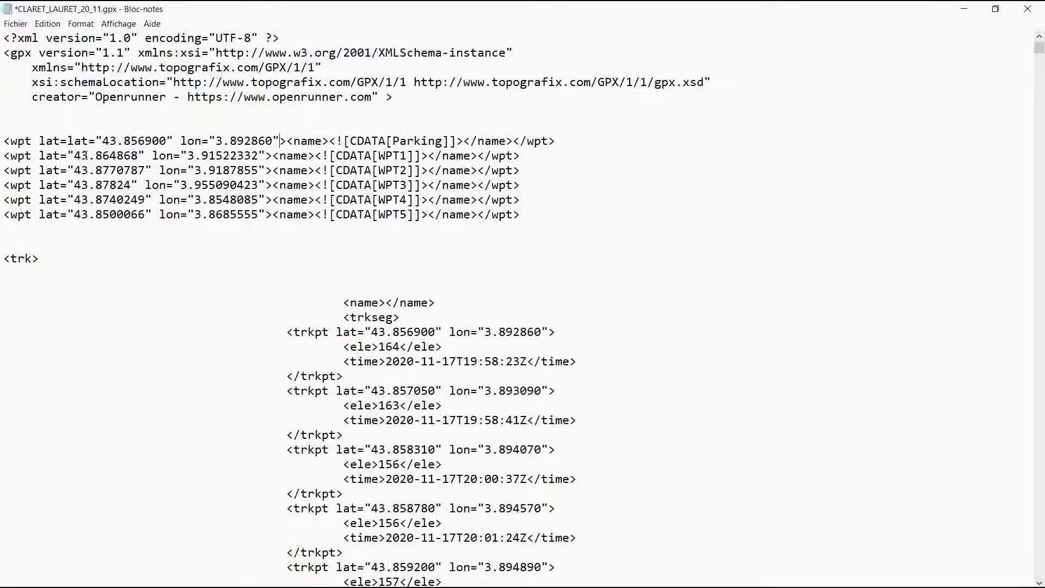
{"action": "left_click", "coordinate": [272, 242]}
{"action": "key", "text": "ctrl+f"}
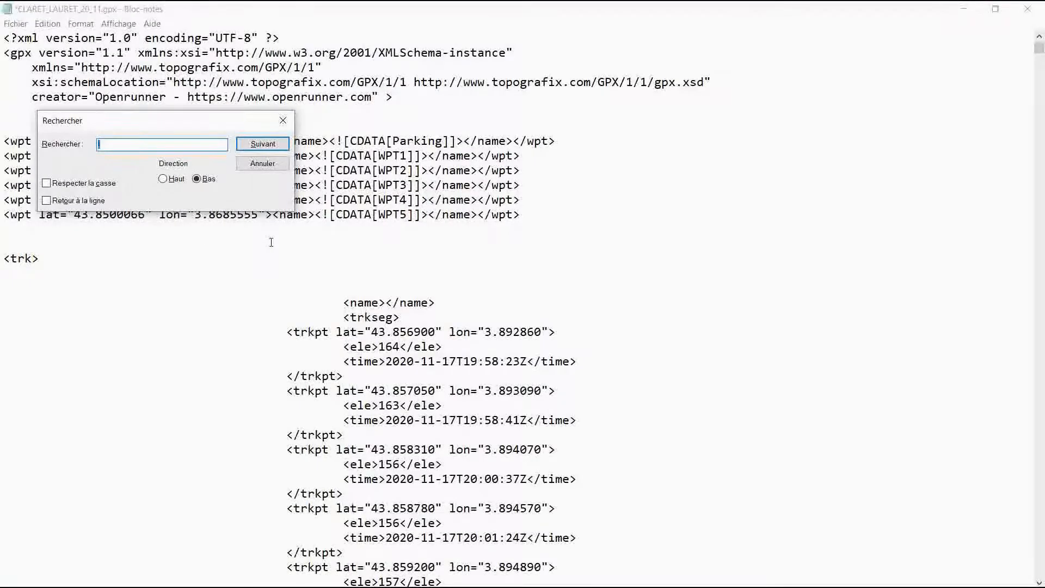
{"action": "type", "text": "46:28"}
{"action": "key", "text": "Return"}
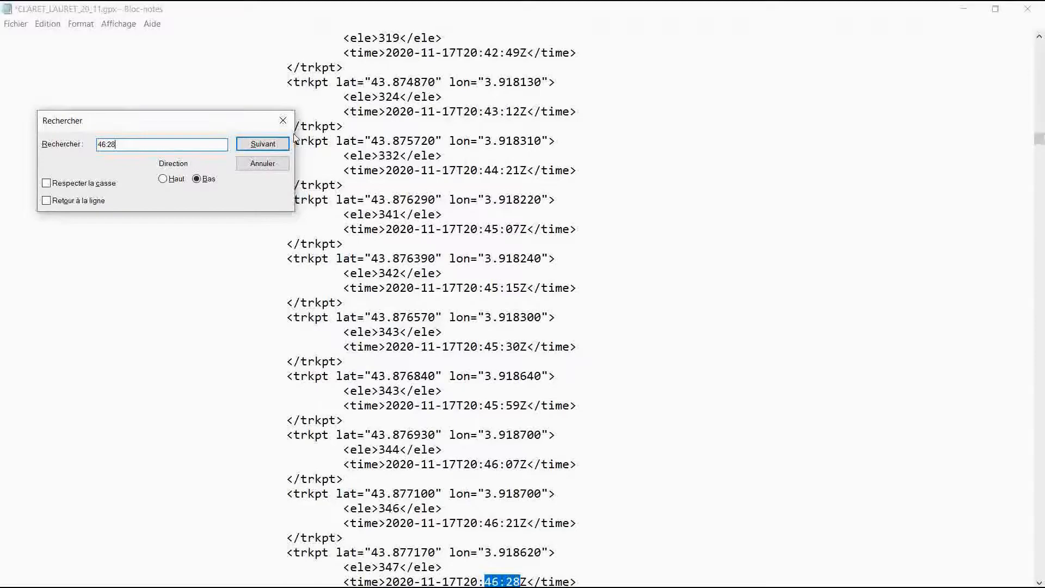
{"action": "left_click", "coordinate": [283, 120]}
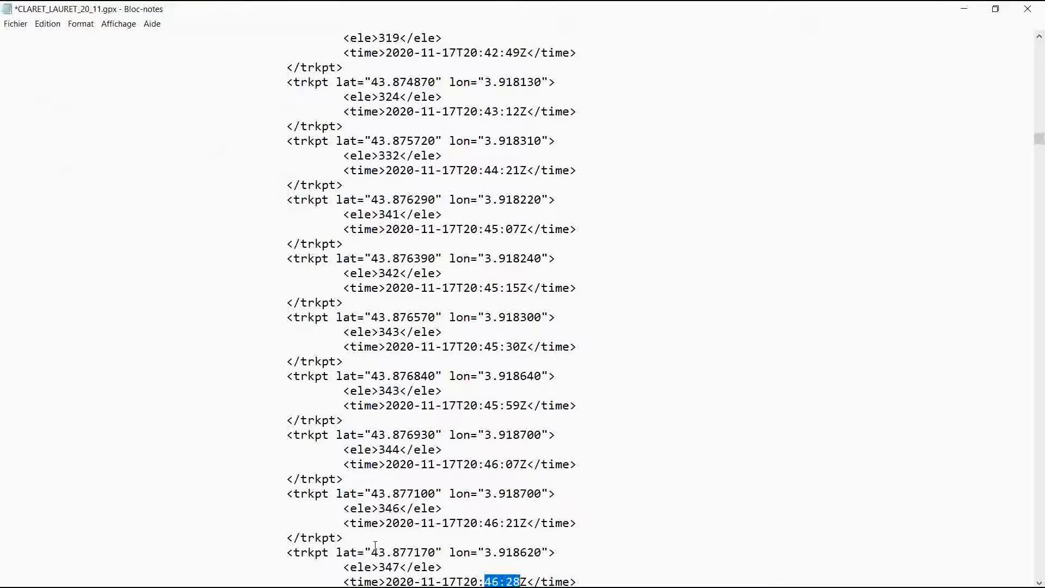
Replace the WPT1 waypoint's coordinates with latitude 43.877170 and longitude 3.918620 from the track point timed 20:46:28
{"action": "left_click_drag", "start_coordinate": [363, 551], "coordinate": [548, 550]}
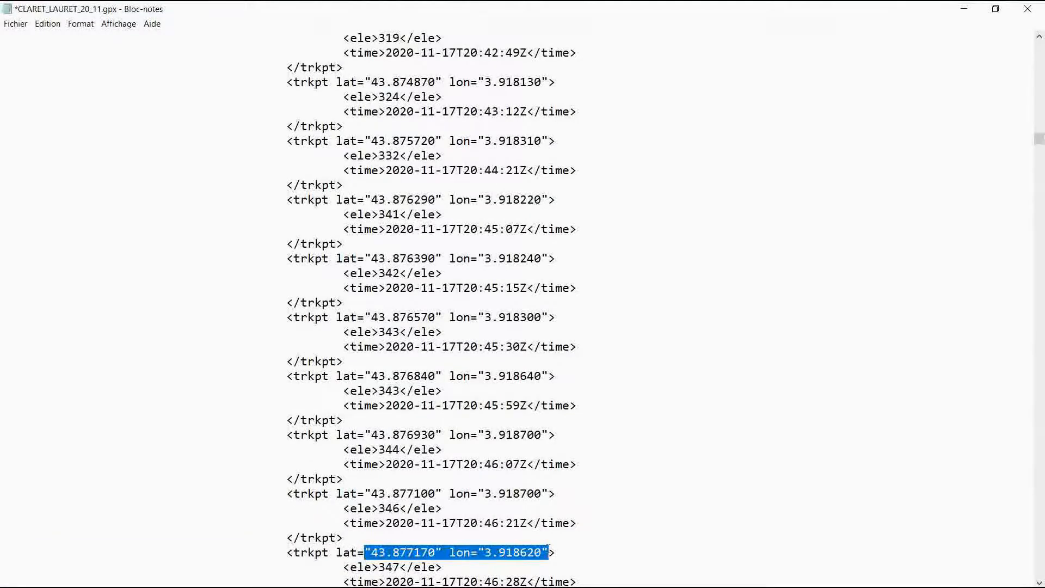
{"action": "left_click_drag", "start_coordinate": [1039, 140], "coordinate": [1040, 40]}
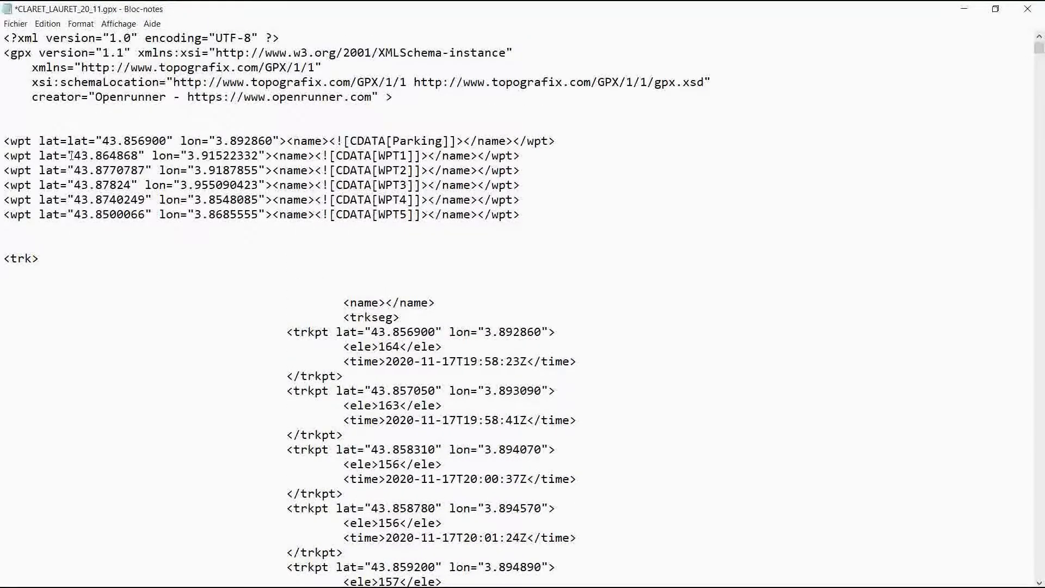
{"action": "left_click_drag", "start_coordinate": [67, 156], "coordinate": [265, 156]}
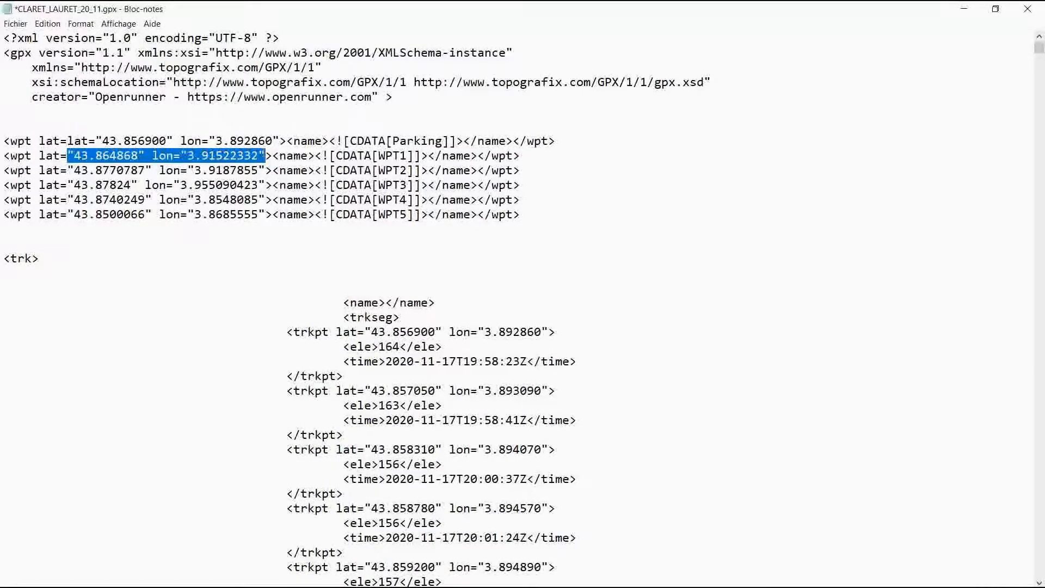
{"action": "key", "text": "ctrl+v"}
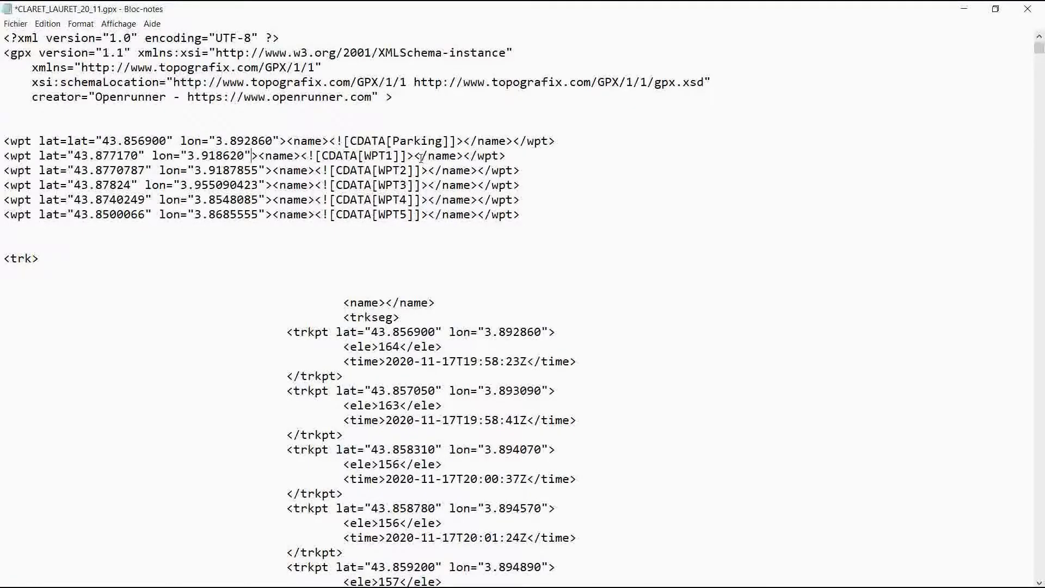
Replace the WPT1 waypoint's name with Carrefour and restore the opening bracket before it after CDATA
{"action": "left_click_drag", "start_coordinate": [359, 156], "coordinate": [400, 155]}
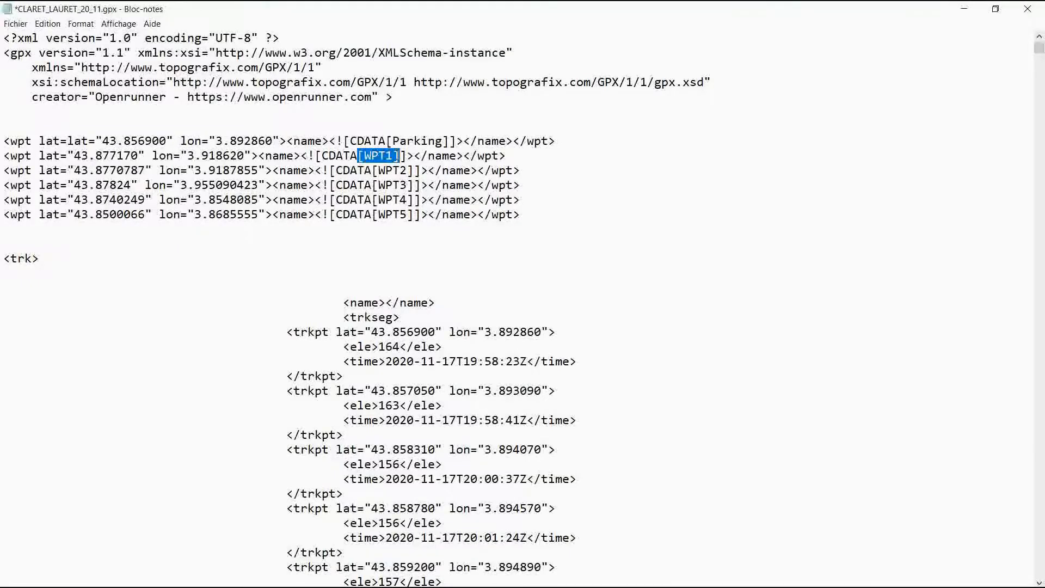
{"action": "type", "text": "Carrefour"}
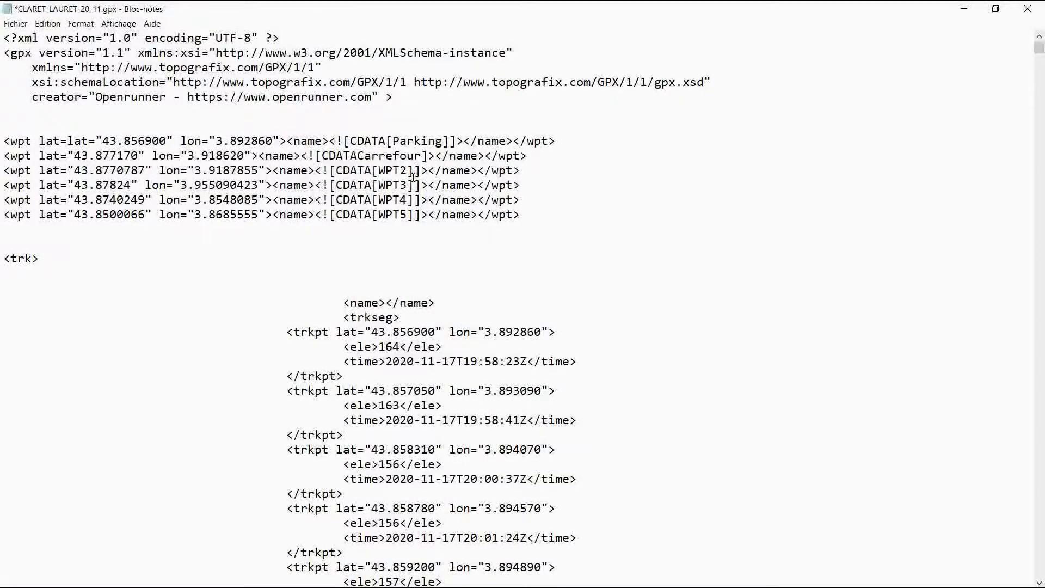
{"action": "left_click", "coordinate": [357, 155]}
{"action": "type", "text": "["}
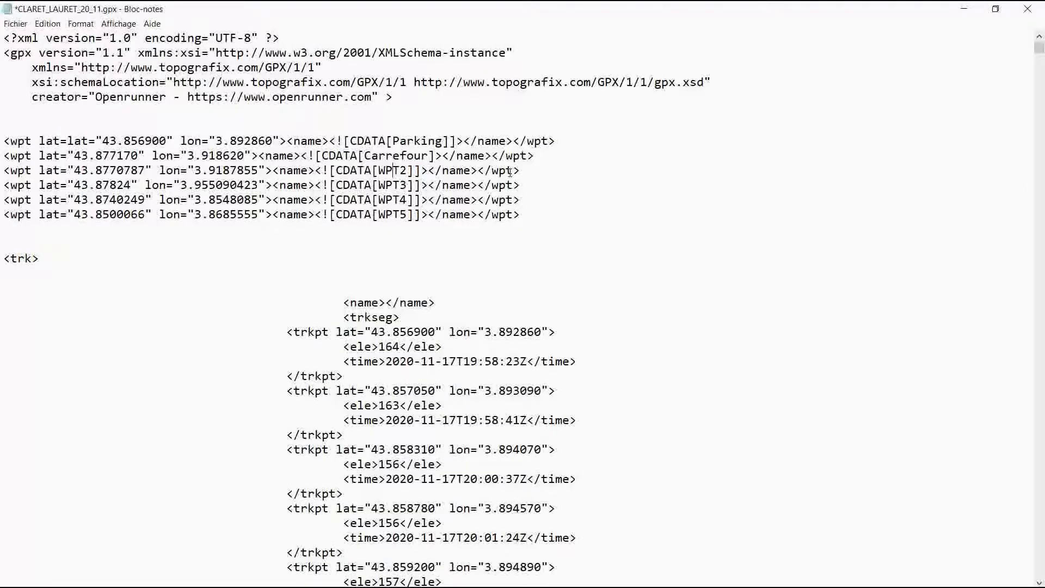
Minimize all open windows, including the WPT_Canevas.txt notes, and launch DNR GPS from the desktop
{"action": "left_click", "coordinate": [957, 13]}
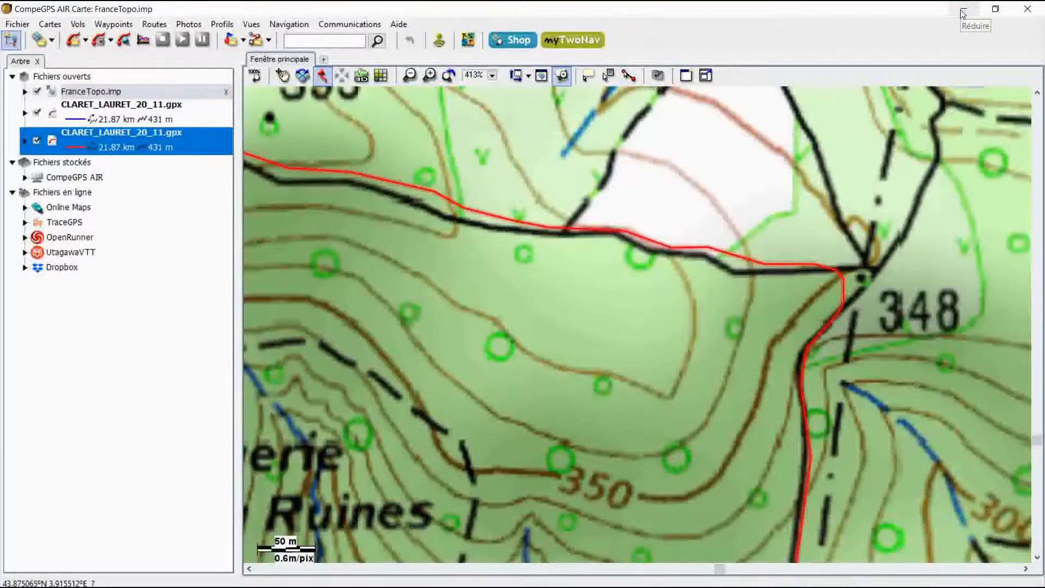
{"action": "left_click", "coordinate": [962, 13]}
{"action": "left_click", "coordinate": [962, 13]}
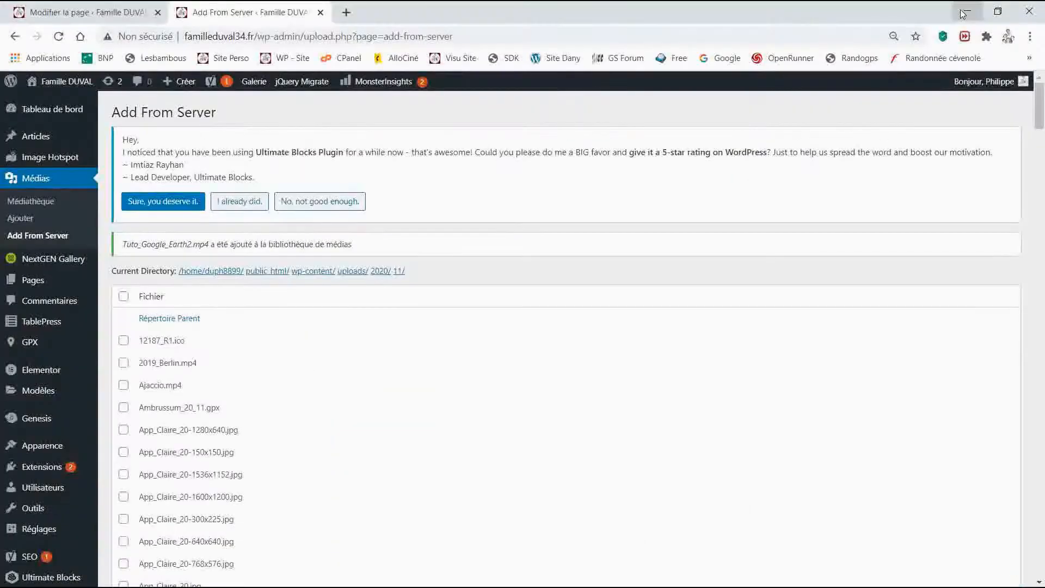
{"action": "left_click", "coordinate": [963, 13]}
{"action": "left_click", "coordinate": [963, 13]}
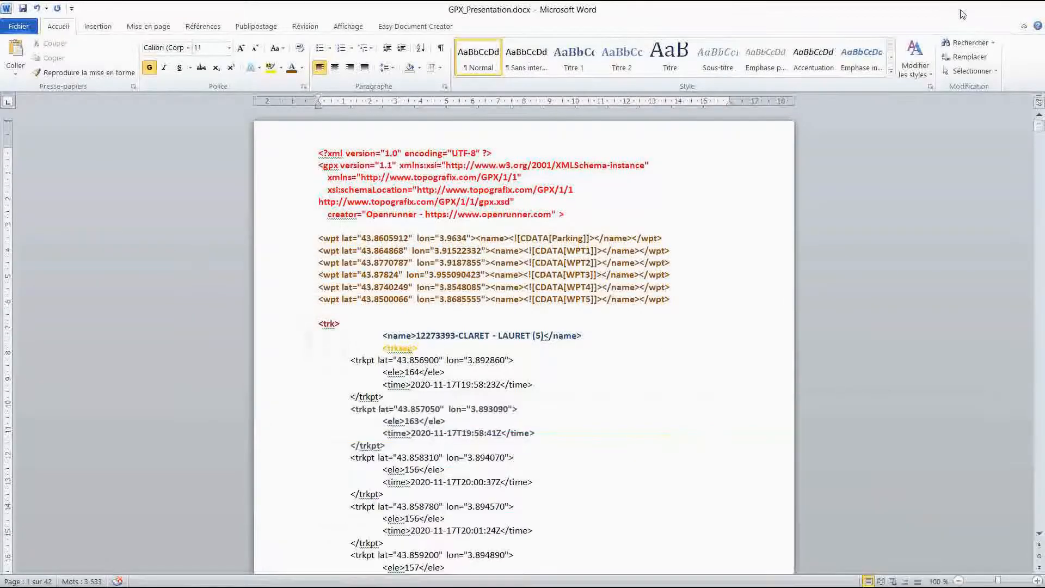
{"action": "left_click", "coordinate": [962, 13]}
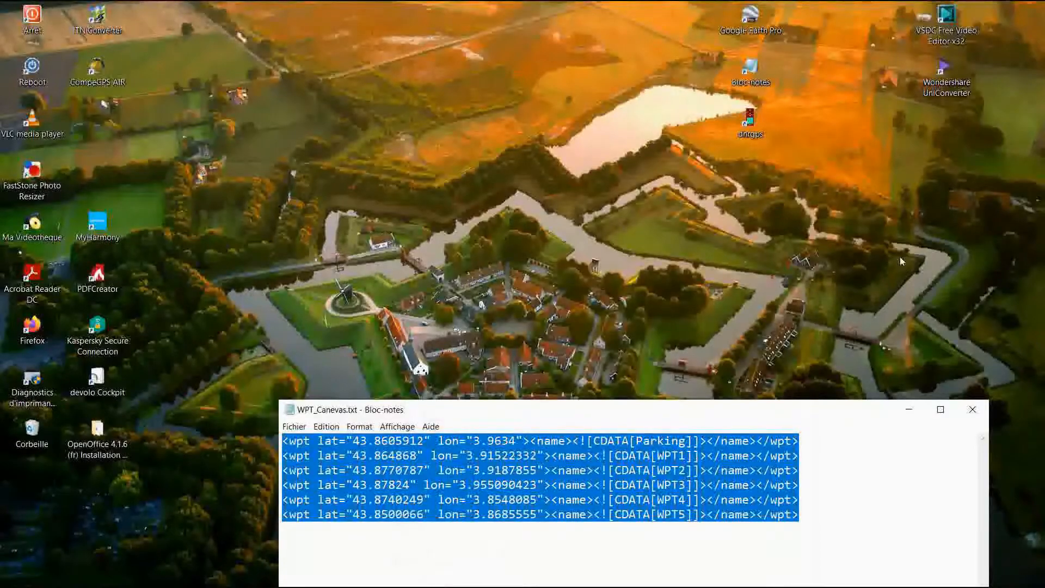
{"action": "left_click", "coordinate": [909, 406]}
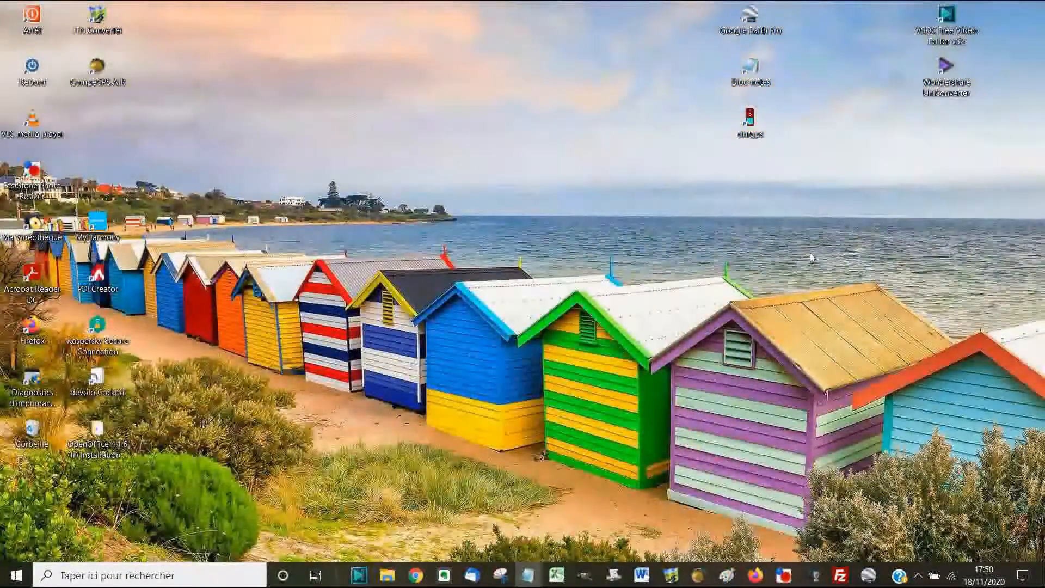
{"action": "double_click", "coordinate": [749, 123]}
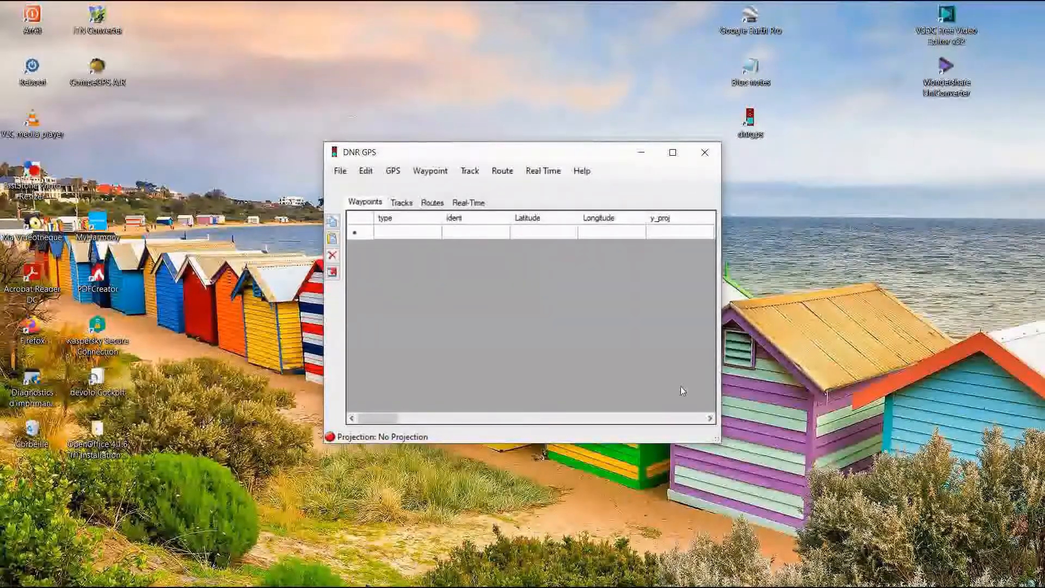
Switch to File Explorer's Photos à convertir folder on DATA (D:) and select the photo CLARET_LAURET (1).jpg
{"action": "mouse_move", "coordinate": [452, 585]}
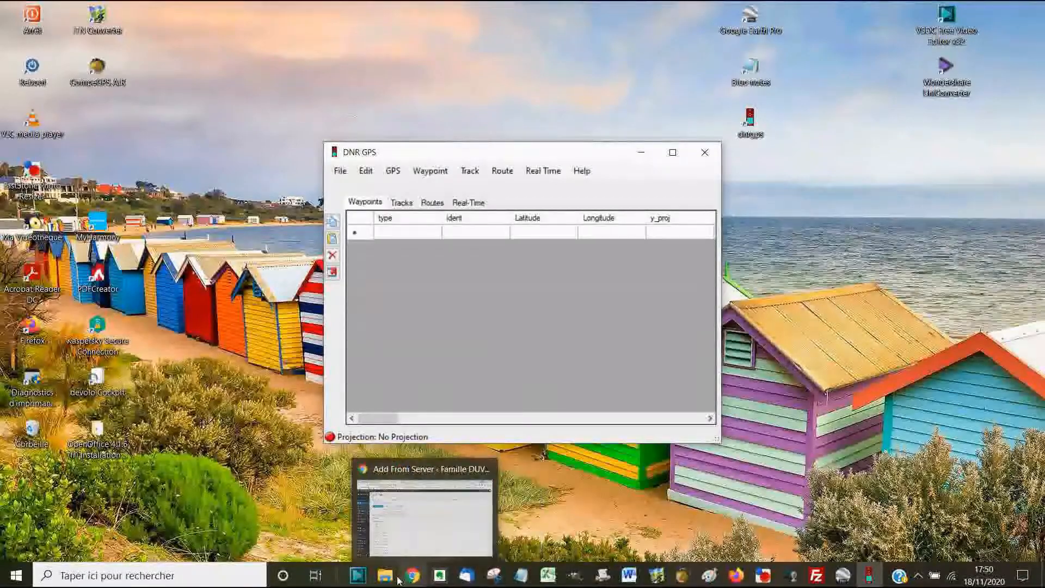
{"action": "mouse_move", "coordinate": [384, 582]}
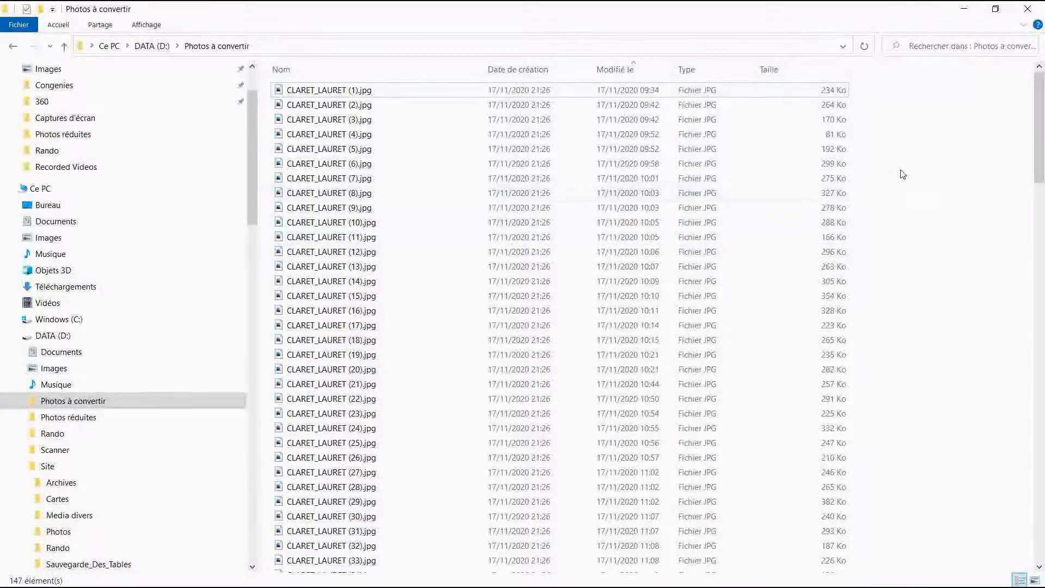
{"action": "left_click", "coordinate": [341, 103]}
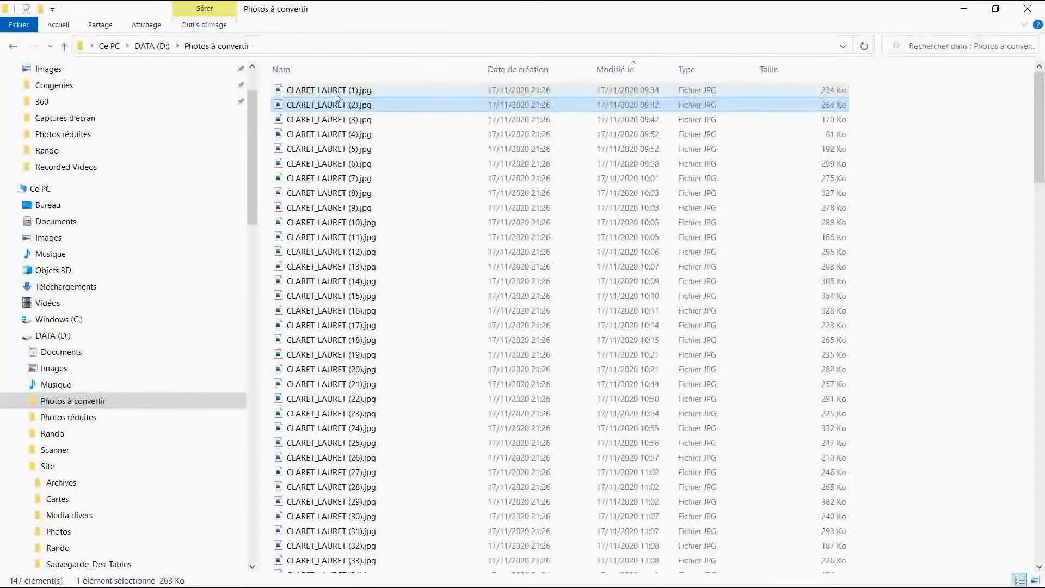
{"action": "left_click", "coordinate": [336, 95]}
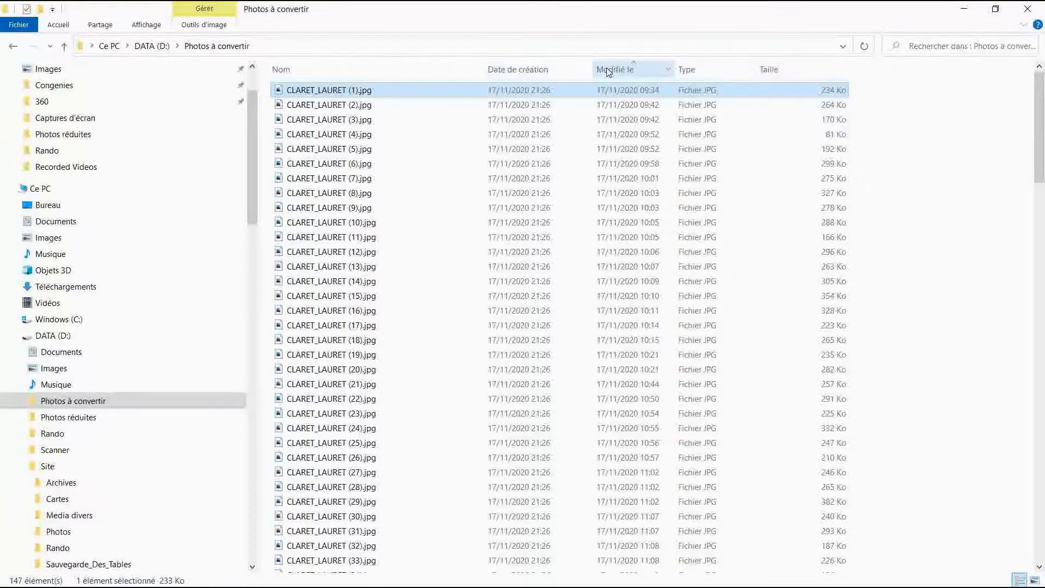
Sort the photos by creation date starting with CLARET_LAURET (1).jpg, and check the files at the end of the list
{"action": "left_click", "coordinate": [538, 70]}
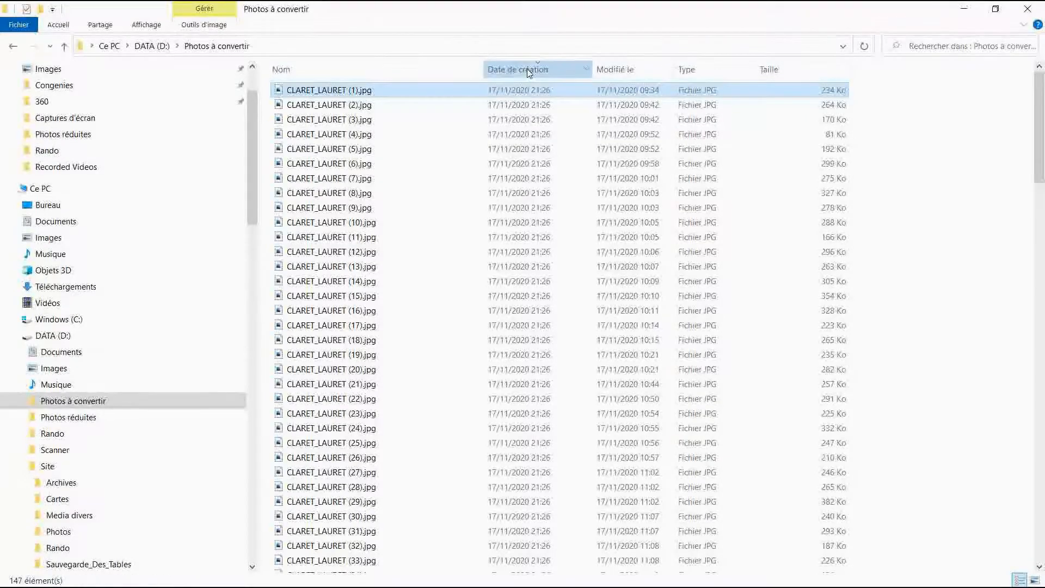
{"action": "left_click", "coordinate": [528, 70]}
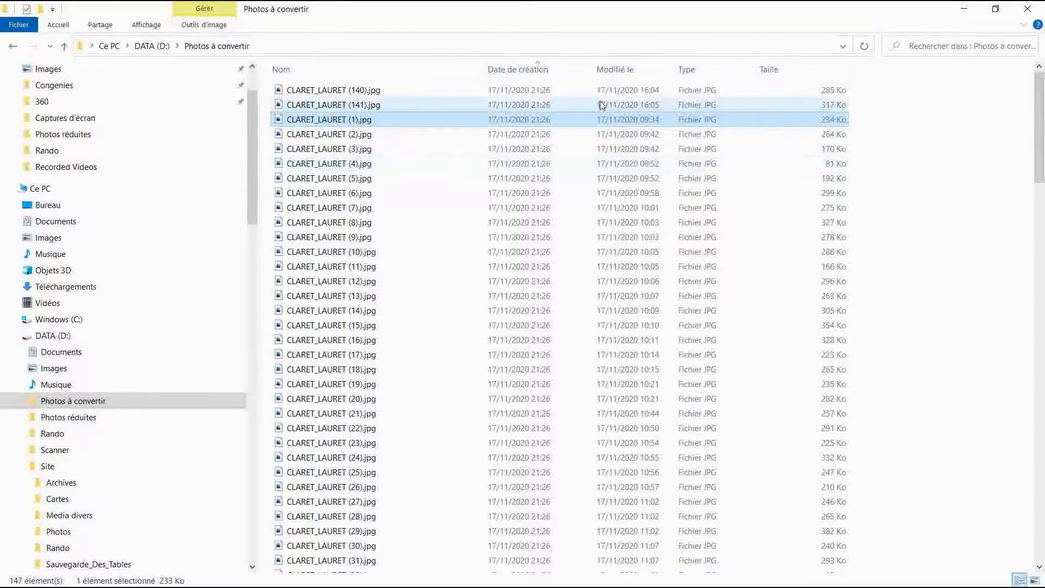
{"action": "left_click", "coordinate": [526, 71]}
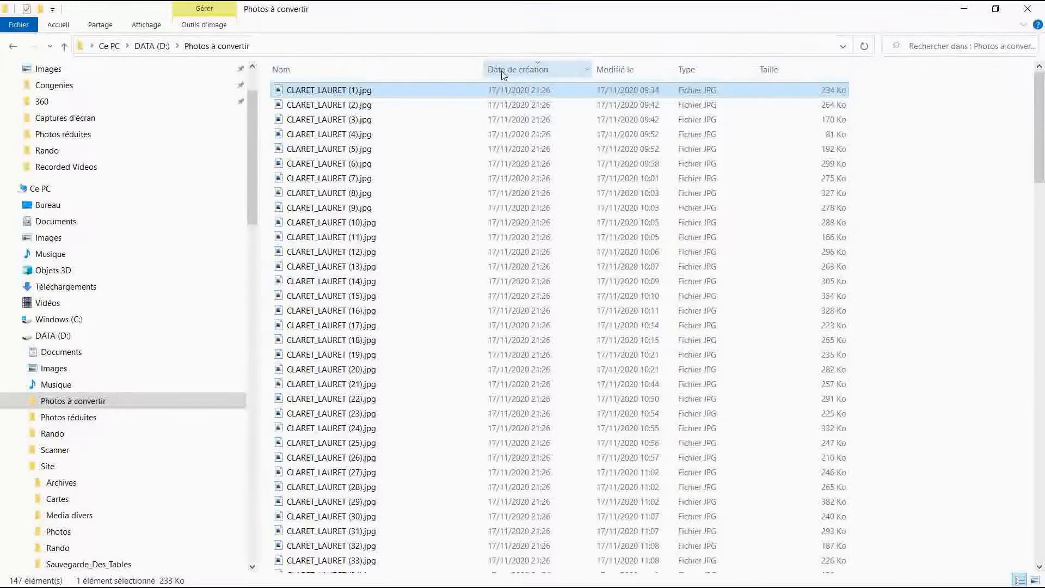
{"action": "left_click", "coordinate": [502, 71]}
{"action": "left_click", "coordinate": [502, 73]}
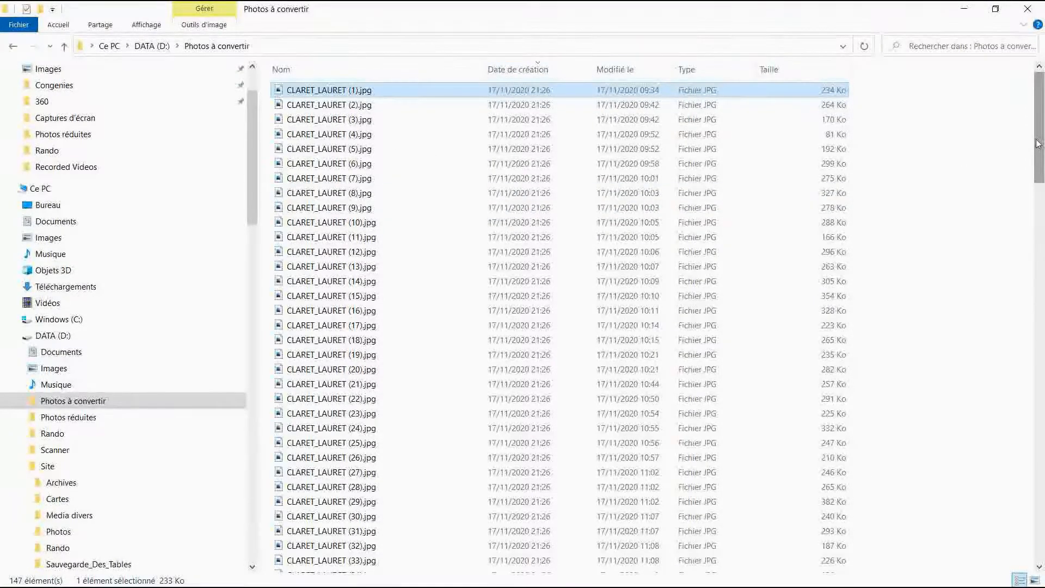
{"action": "left_click_drag", "start_coordinate": [1038, 144], "coordinate": [1043, 522]}
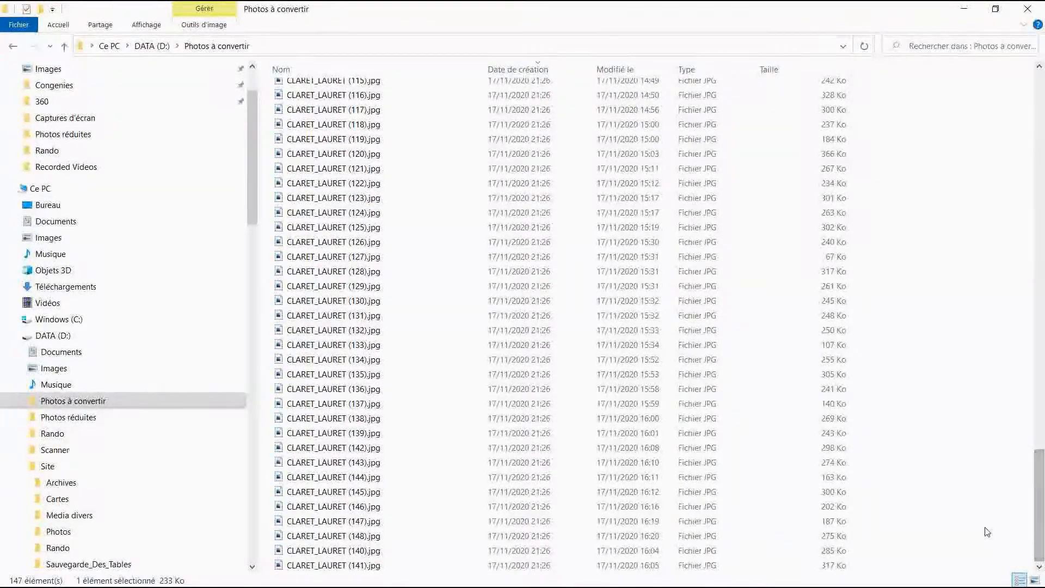
{"action": "left_click", "coordinate": [366, 567]}
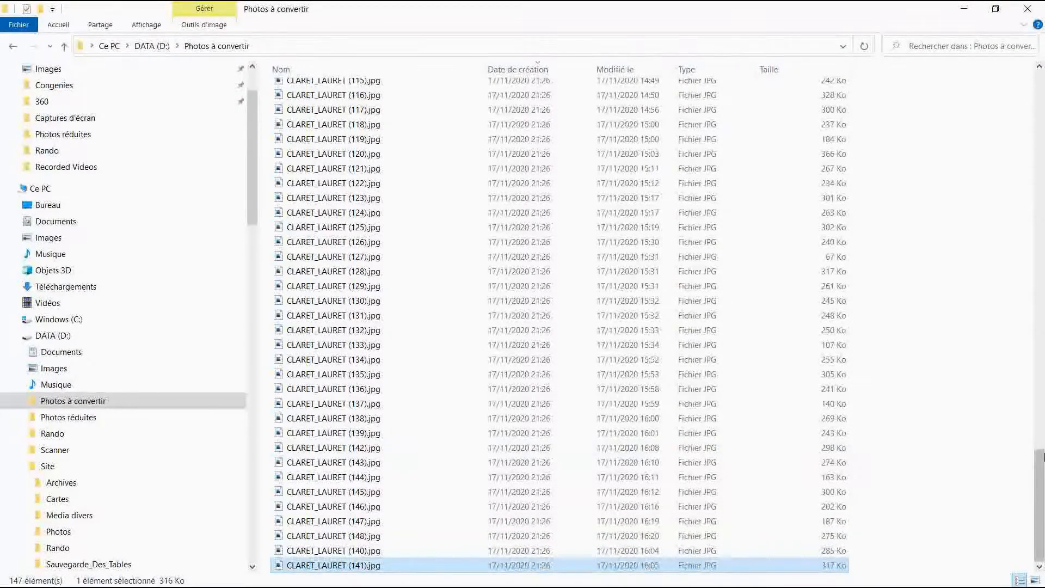
{"action": "scroll", "coordinate": [898, 471], "scroll_direction": "up", "scroll_amount": 20}
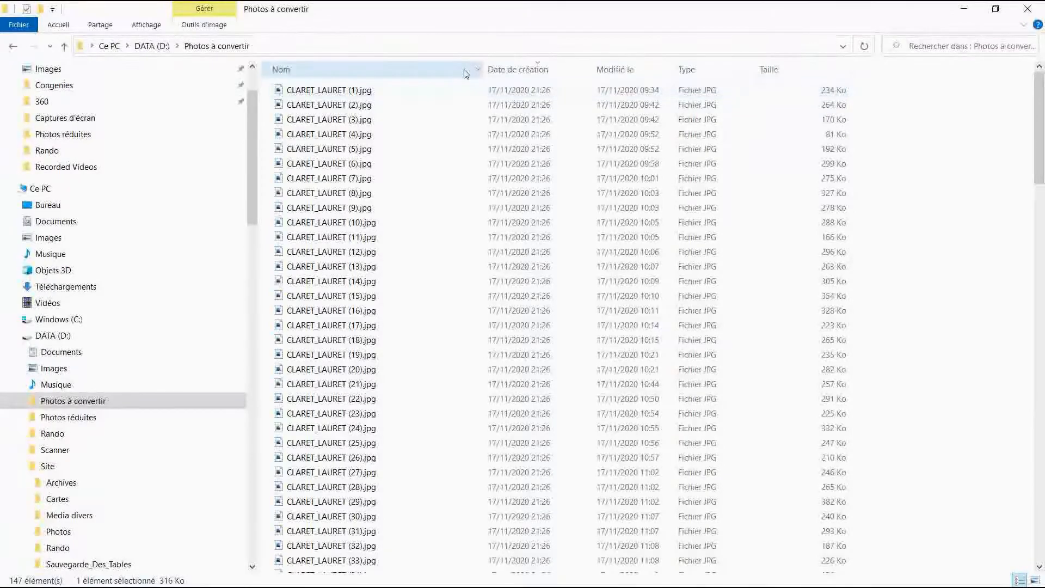
Batch-rename all photos in the folder with the base name P
{"action": "key", "text": "ctrl+a"}
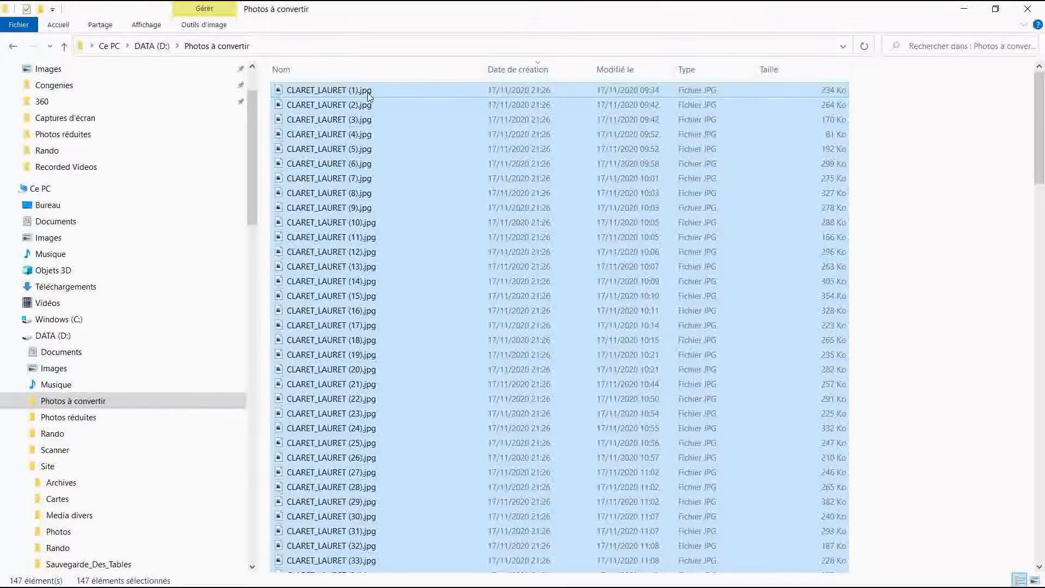
{"action": "key", "text": "F2"}
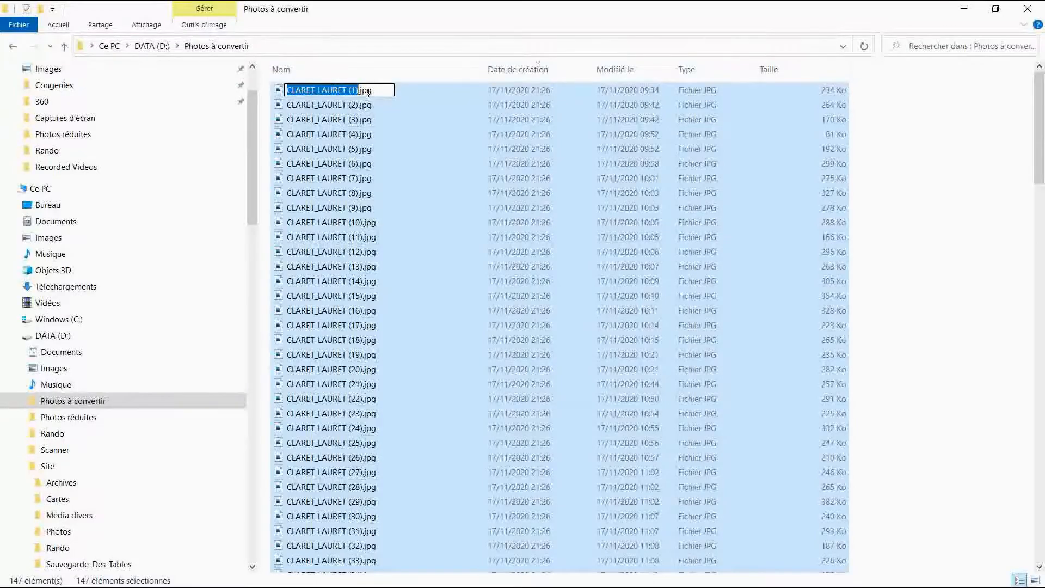
{"action": "type", "text": "p"}
{"action": "key", "text": "BackSpace"}
{"action": "type", "text": "P"}
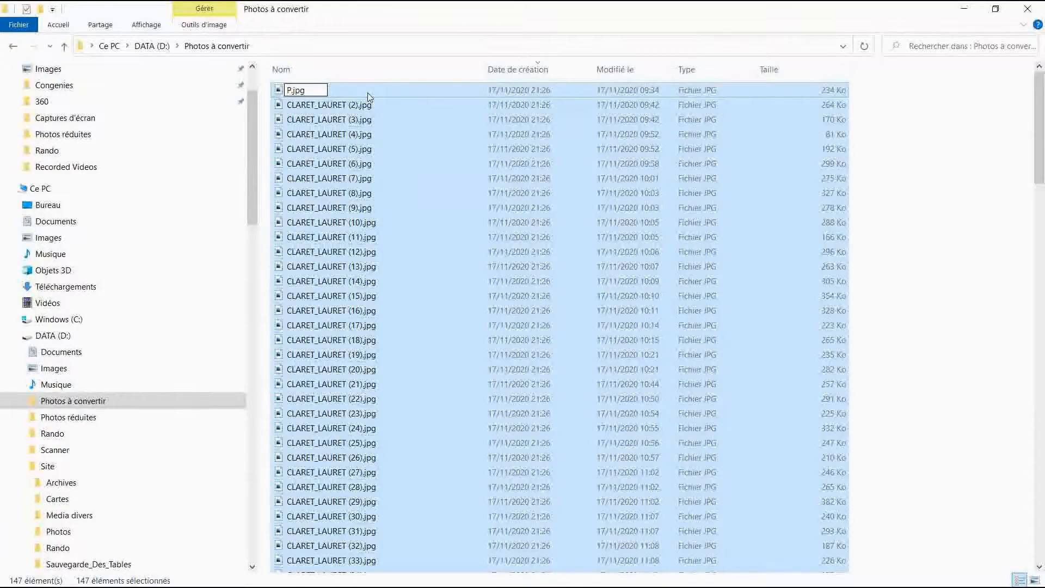
{"action": "key", "text": "Return"}
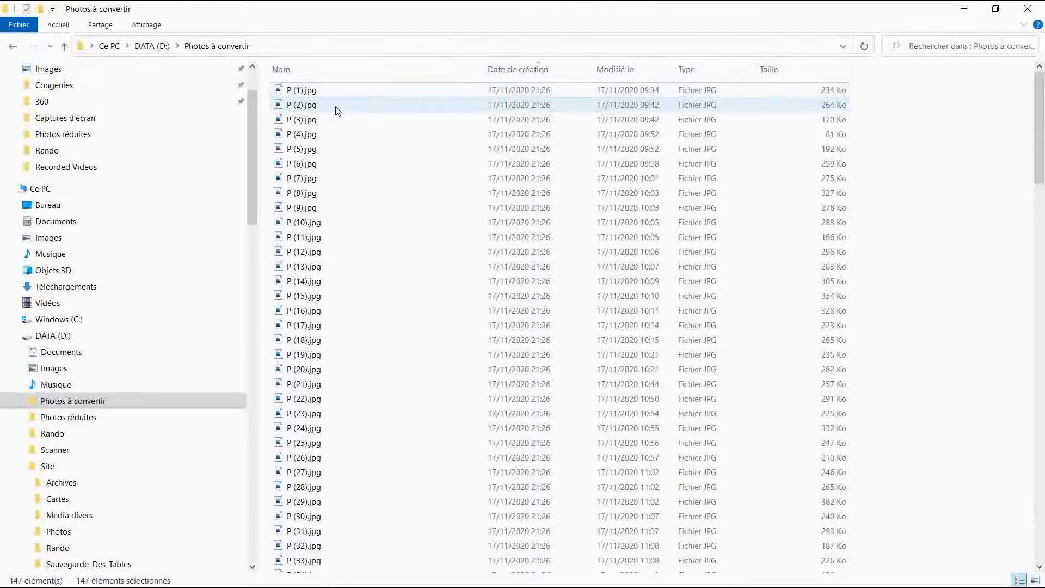
Sort the renamed photos by name, check the numbering in descending order, and return to ascending order
{"action": "left_click", "coordinate": [307, 107]}
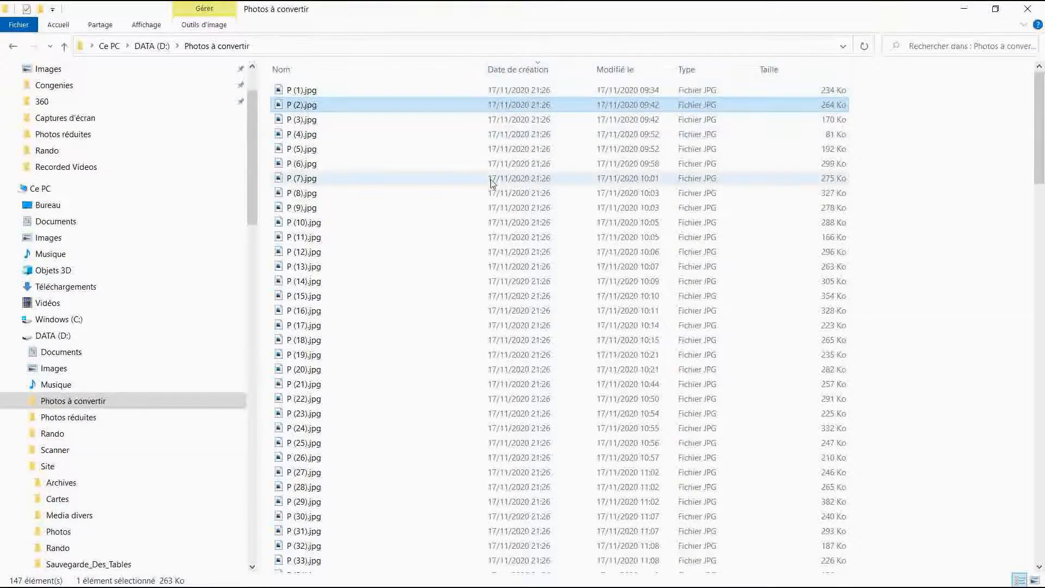
{"action": "left_click", "coordinate": [393, 68]}
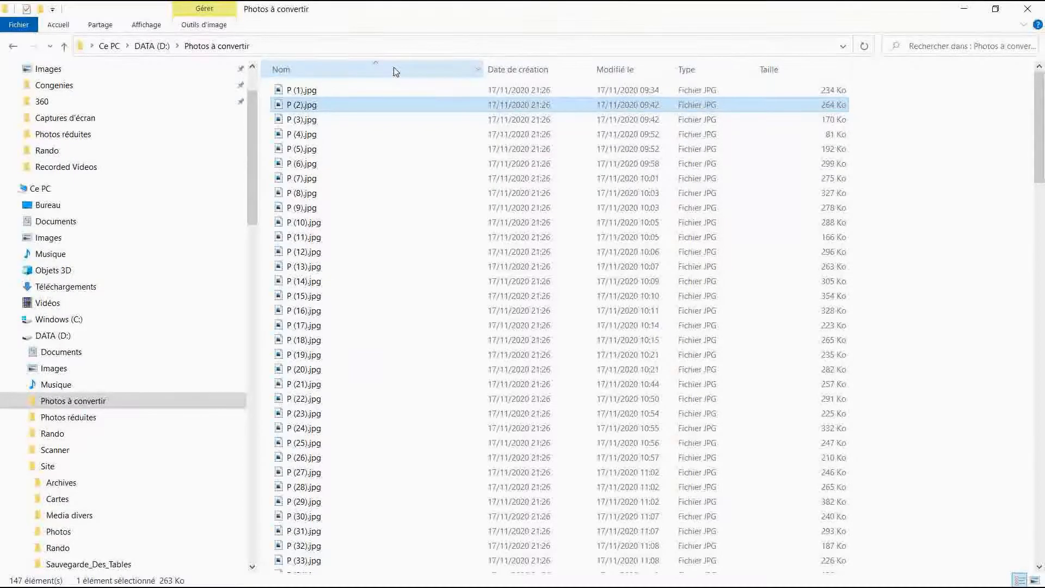
{"action": "left_click", "coordinate": [394, 69]}
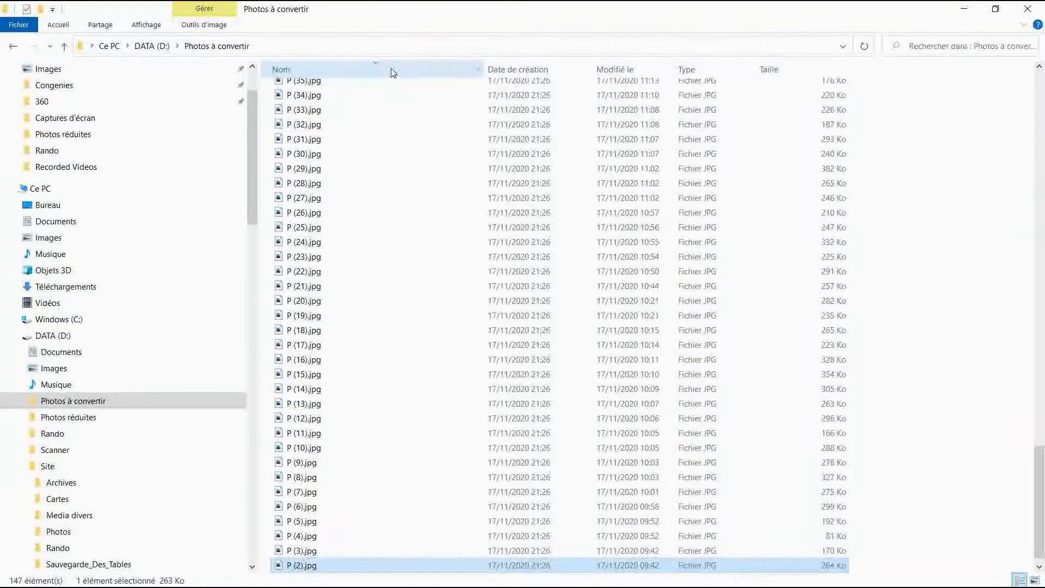
{"action": "left_click_drag", "start_coordinate": [1040, 501], "coordinate": [1039, 531]}
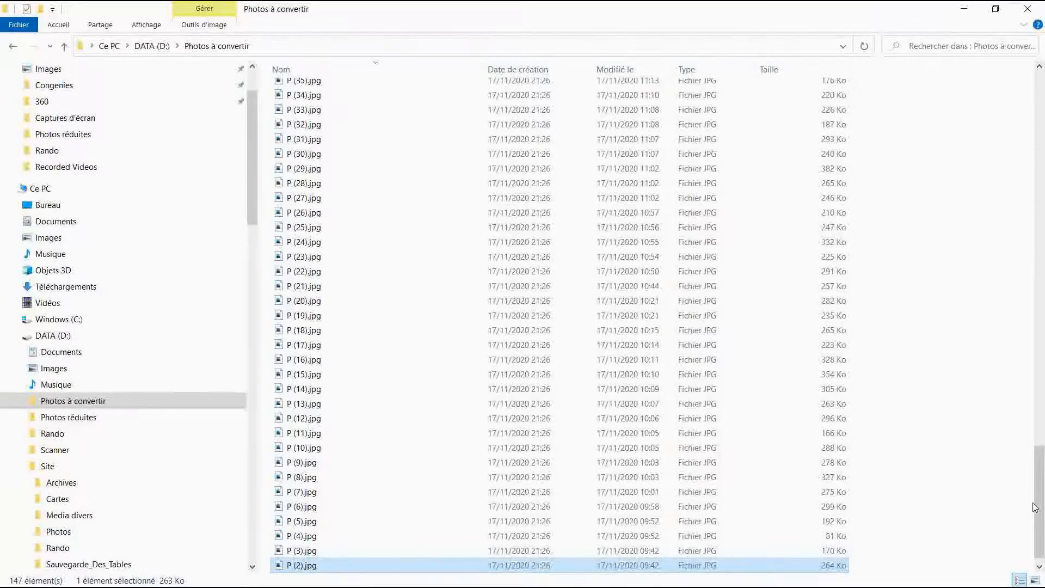
{"action": "left_click_drag", "start_coordinate": [1040, 507], "coordinate": [1040, 128]}
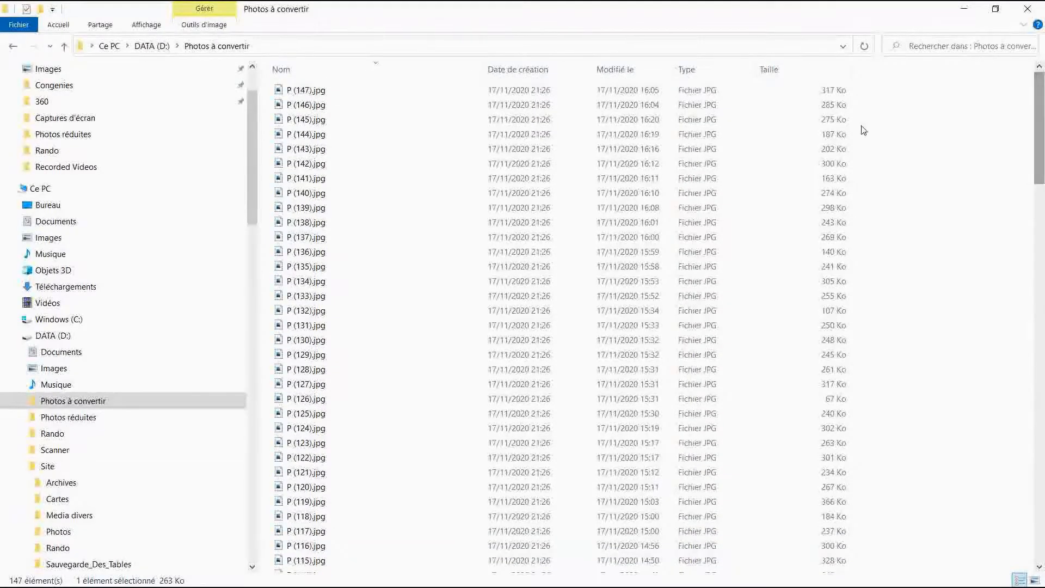
{"action": "left_click", "coordinate": [381, 75]}
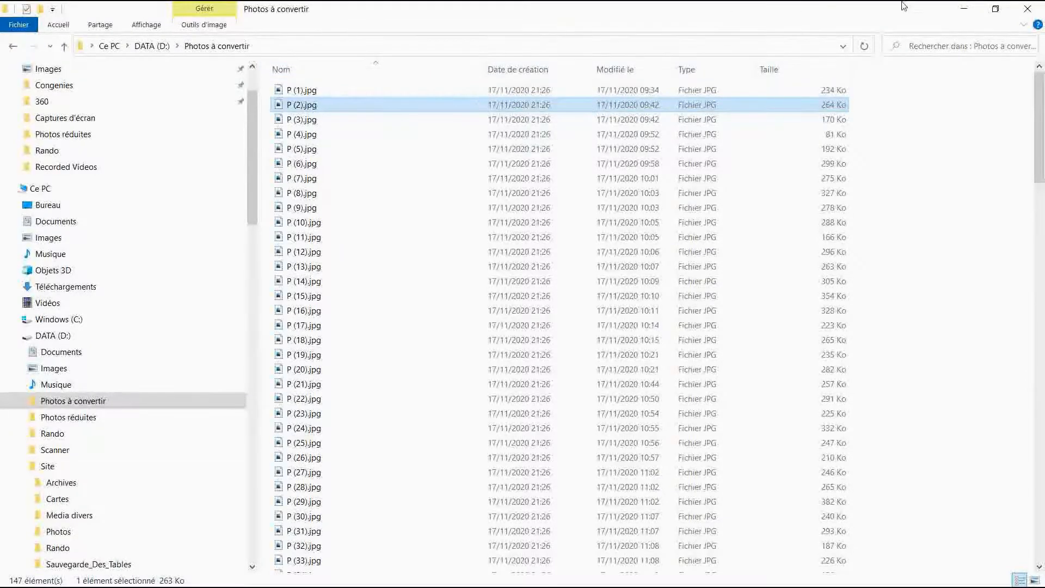
Switch to DNR GPS, open Image Linking, and set the image location to the folder D:\Photos à convertir
{"action": "left_click", "coordinate": [963, 12]}
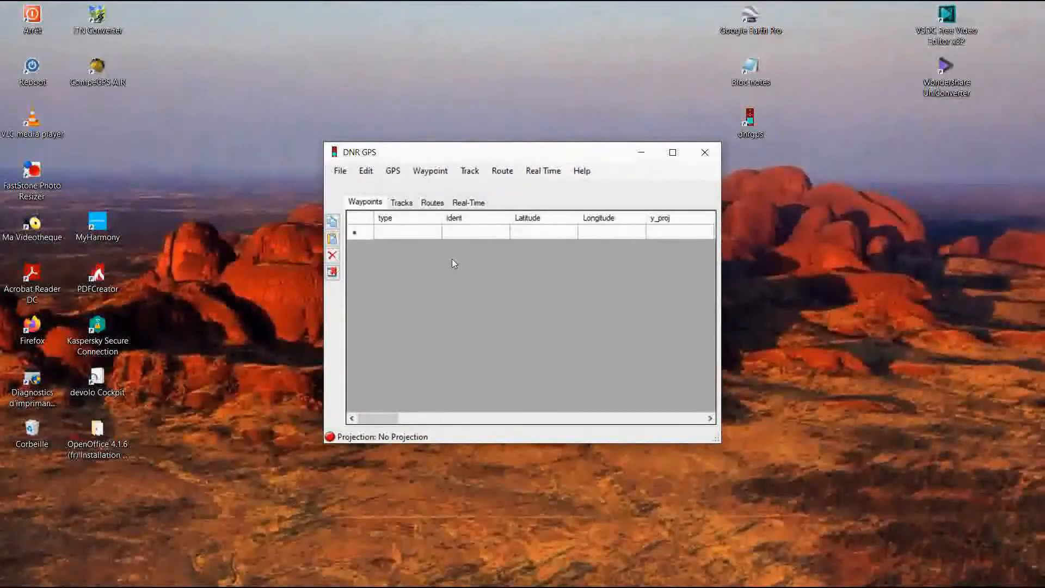
{"action": "left_click", "coordinate": [372, 175]}
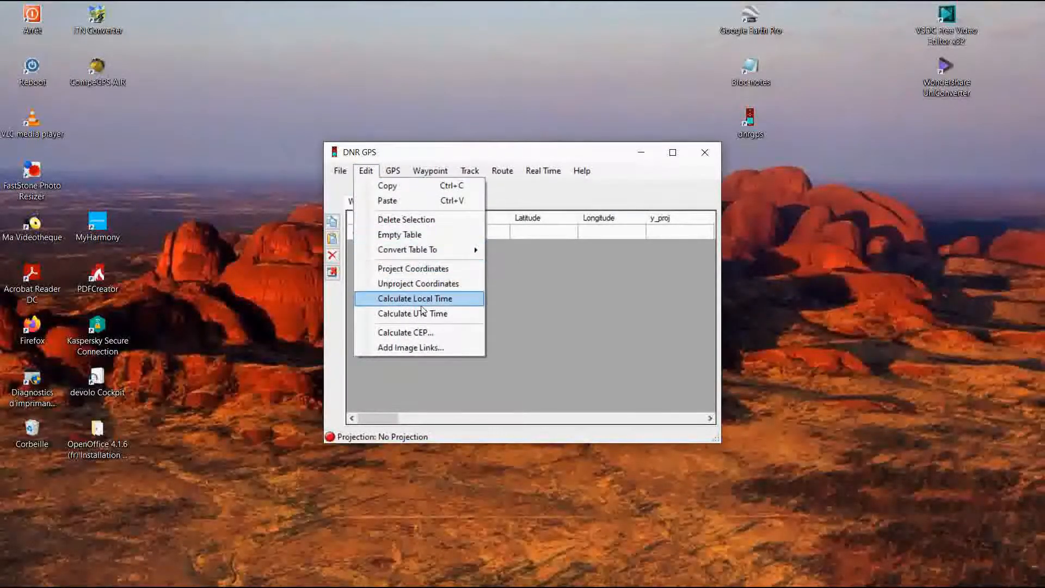
{"action": "left_click", "coordinate": [425, 348]}
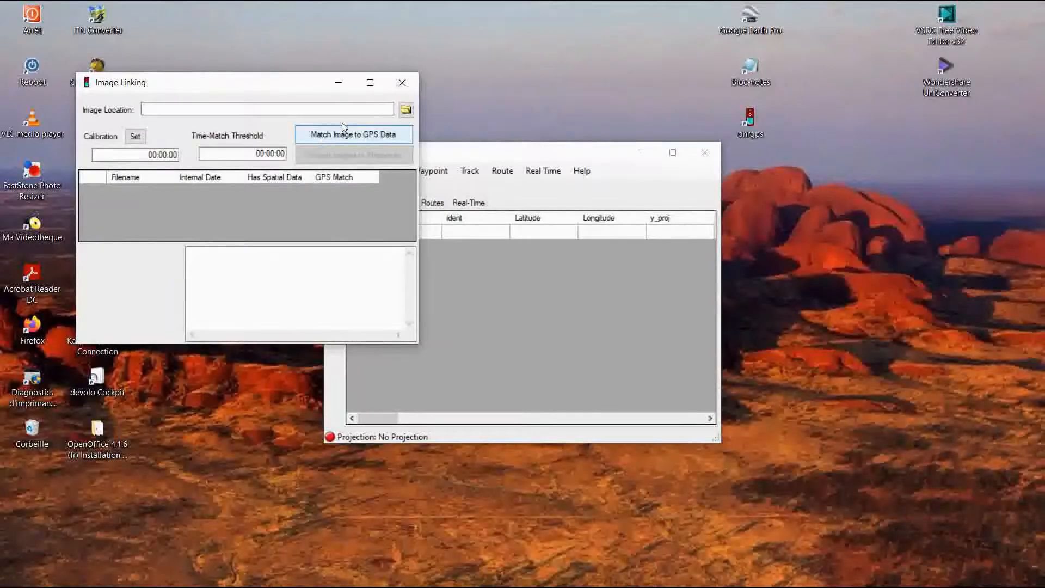
{"action": "left_click", "coordinate": [405, 111]}
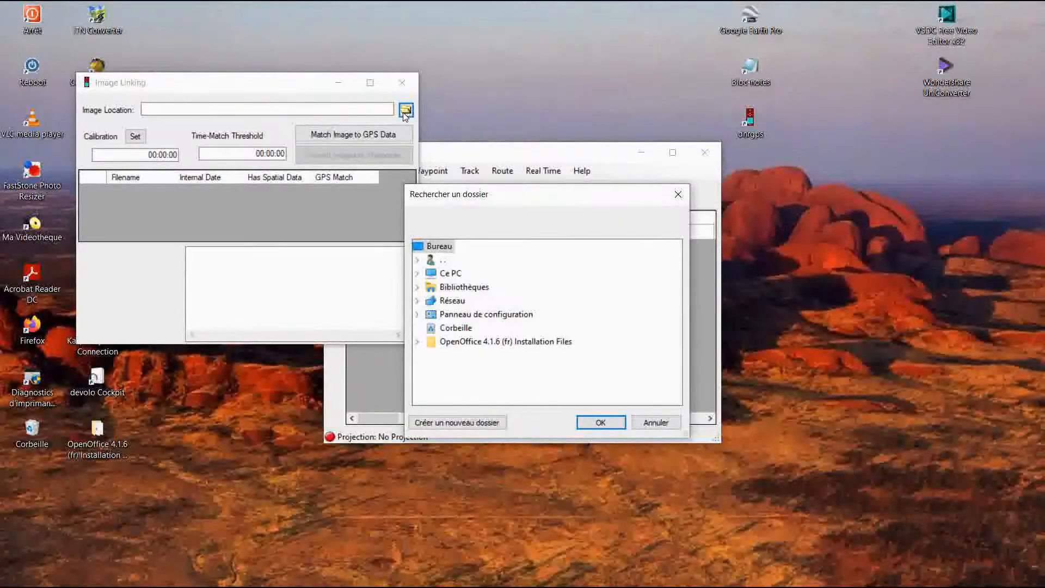
{"action": "left_click", "coordinate": [418, 273]}
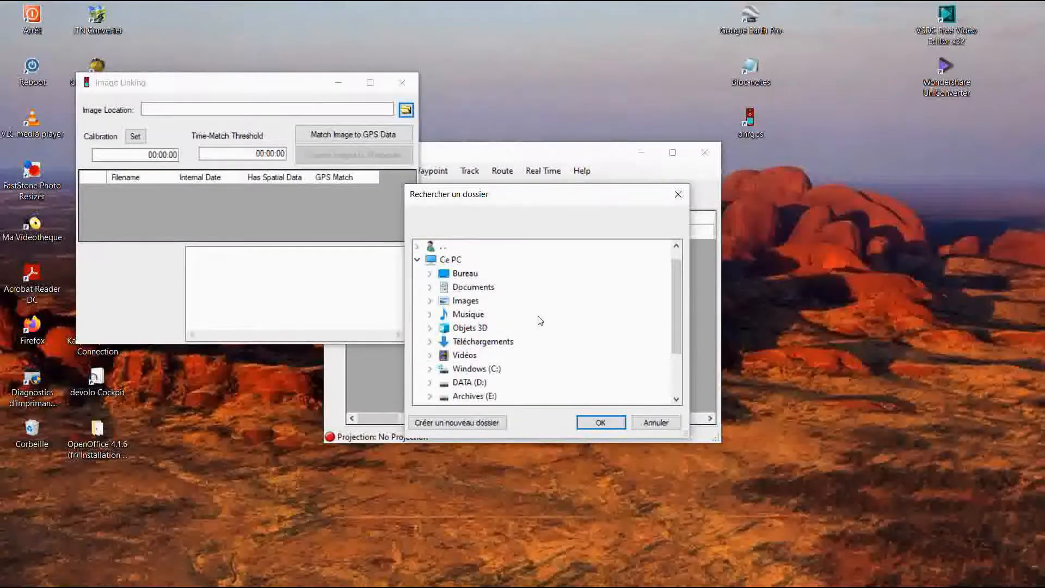
{"action": "left_click", "coordinate": [430, 383]}
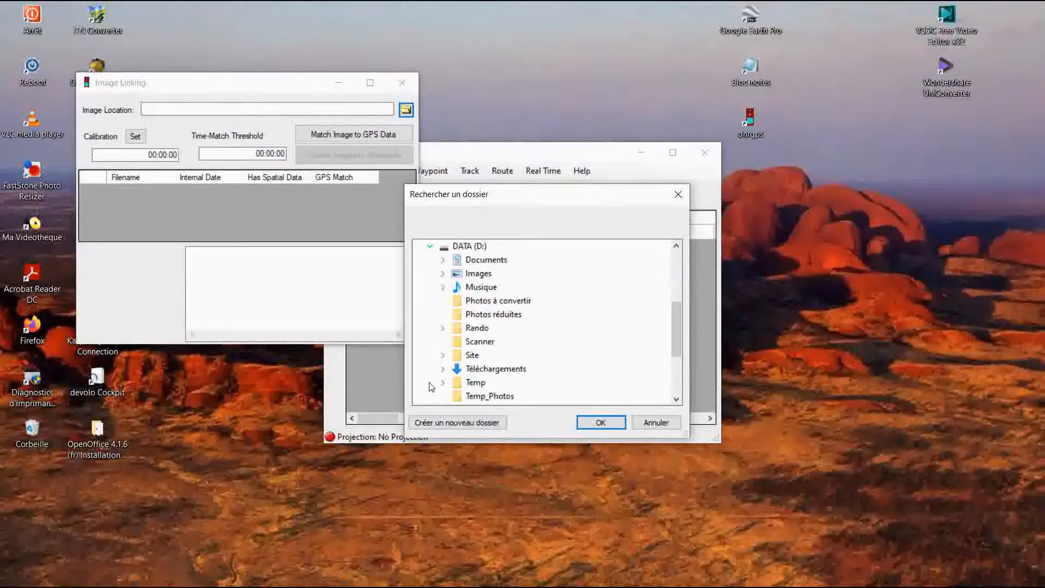
{"action": "left_click", "coordinate": [473, 303]}
{"action": "left_click", "coordinate": [599, 422]}
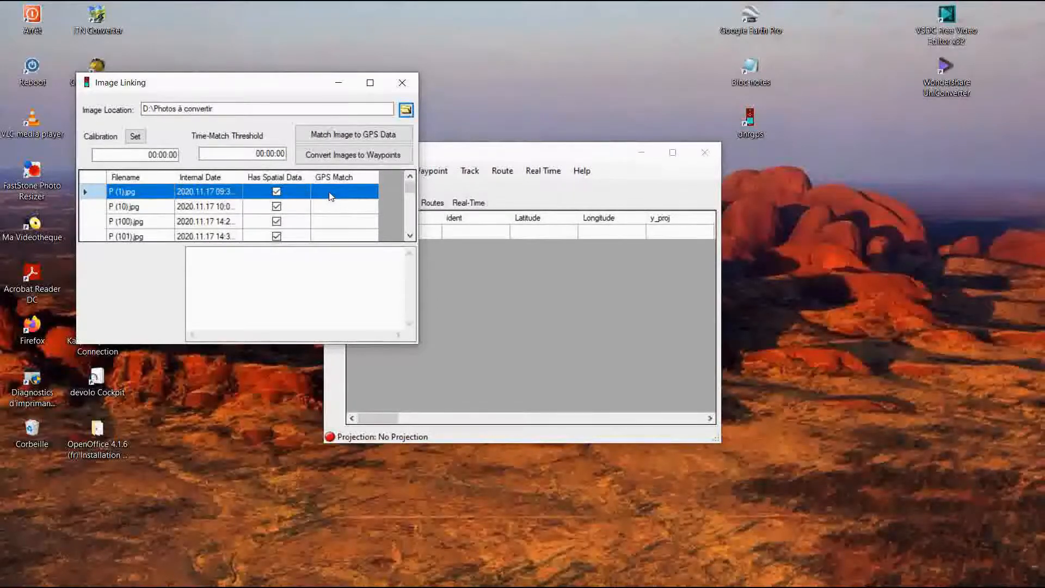
Convert the linked images to waypoints, and bring the Waypoints table up full screen with Image Linking minimized
{"action": "left_click", "coordinate": [334, 157]}
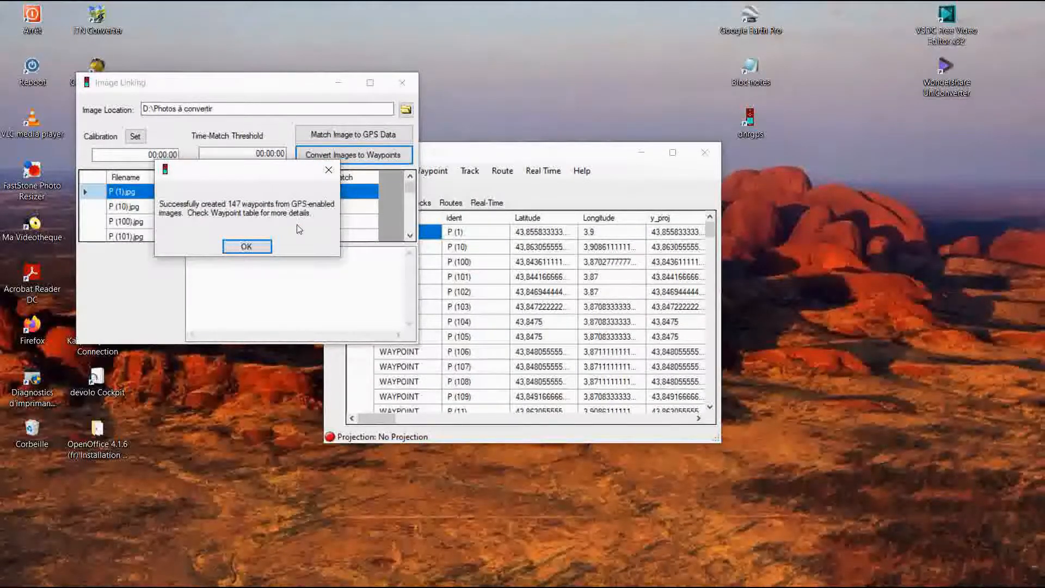
{"action": "left_click", "coordinate": [267, 246]}
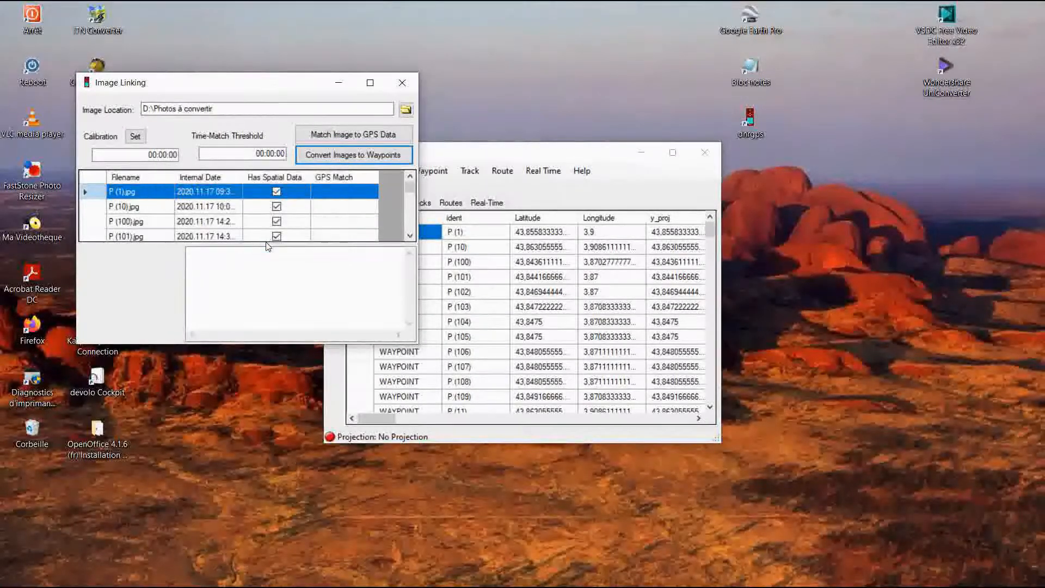
{"action": "left_click", "coordinate": [467, 264]}
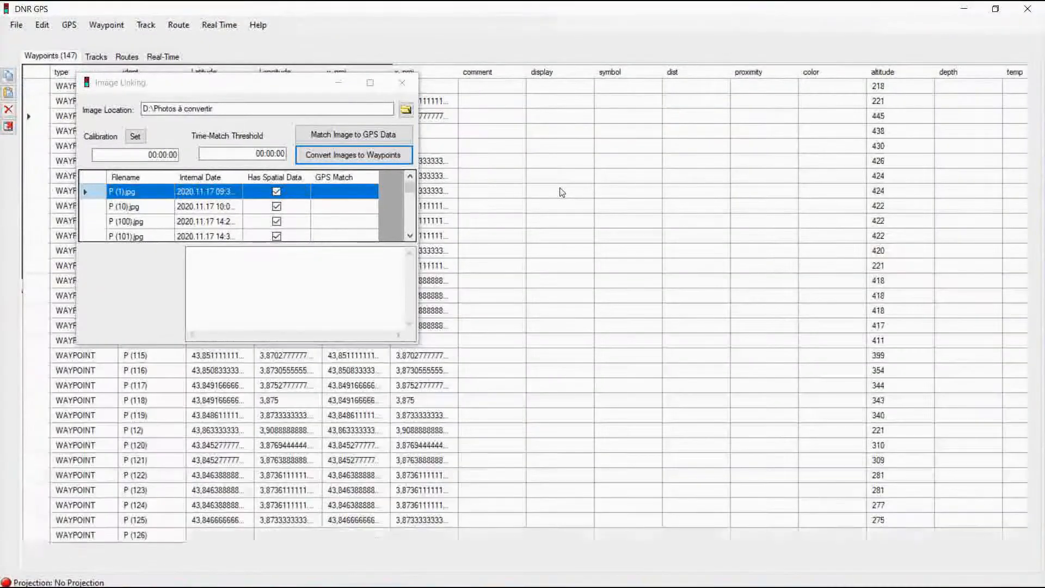
{"action": "left_click", "coordinate": [341, 81]}
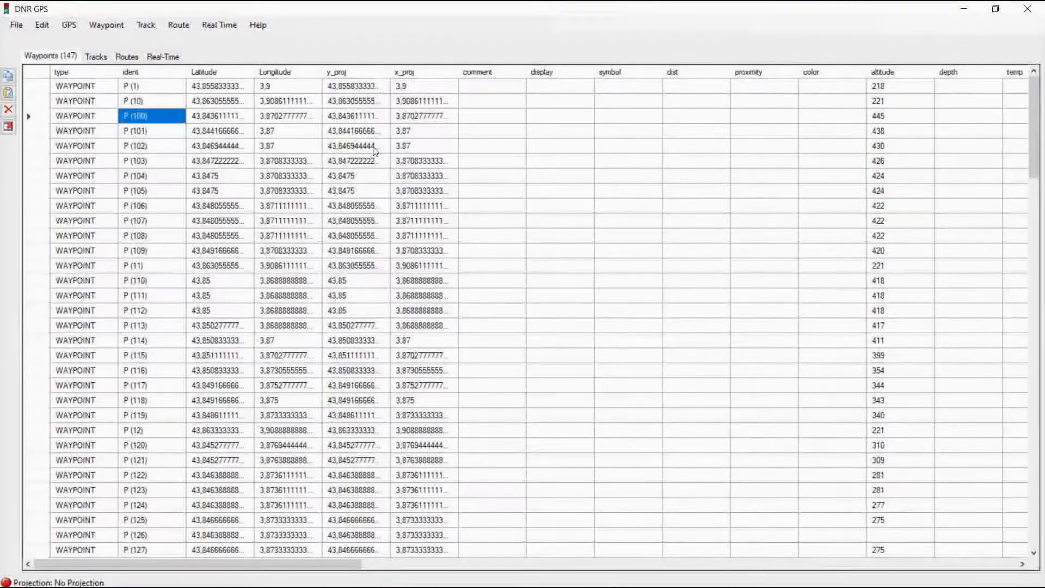
Try sorting the waypoints by ident, and order them by ascending time instead
{"action": "left_click", "coordinate": [157, 76]}
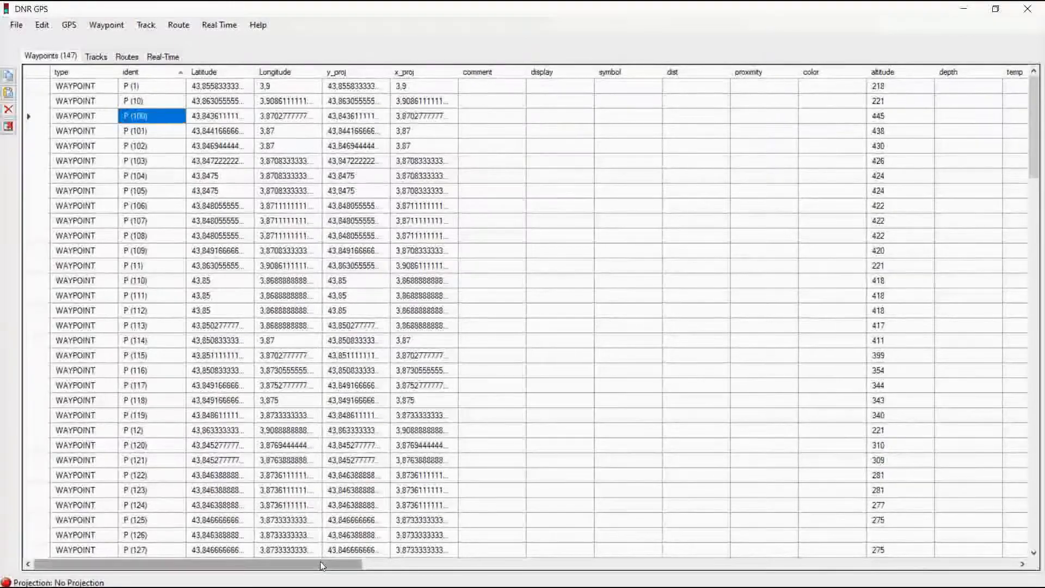
{"action": "left_click_drag", "start_coordinate": [322, 567], "coordinate": [476, 570]}
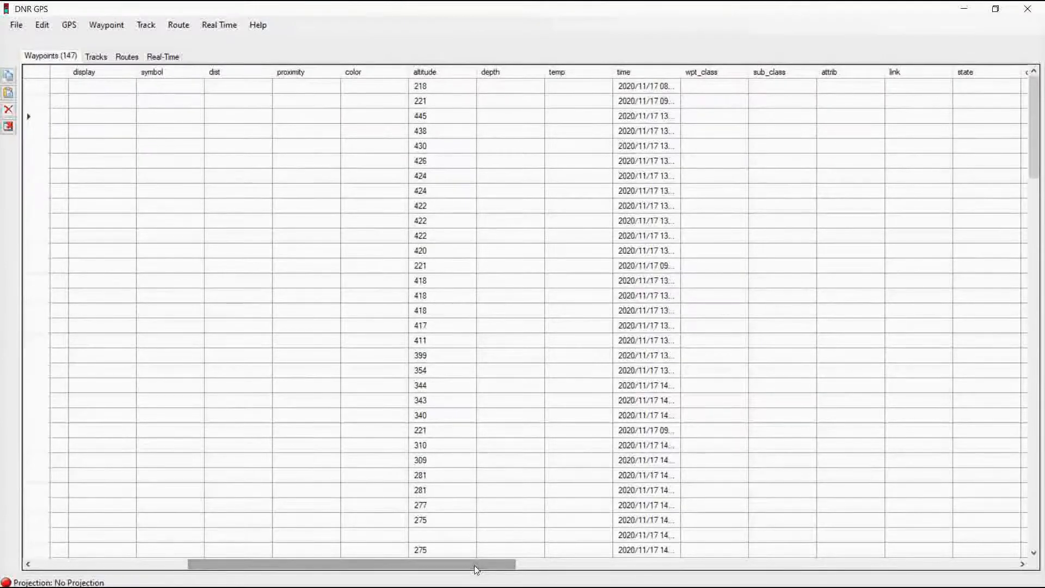
{"action": "left_click", "coordinate": [637, 75]}
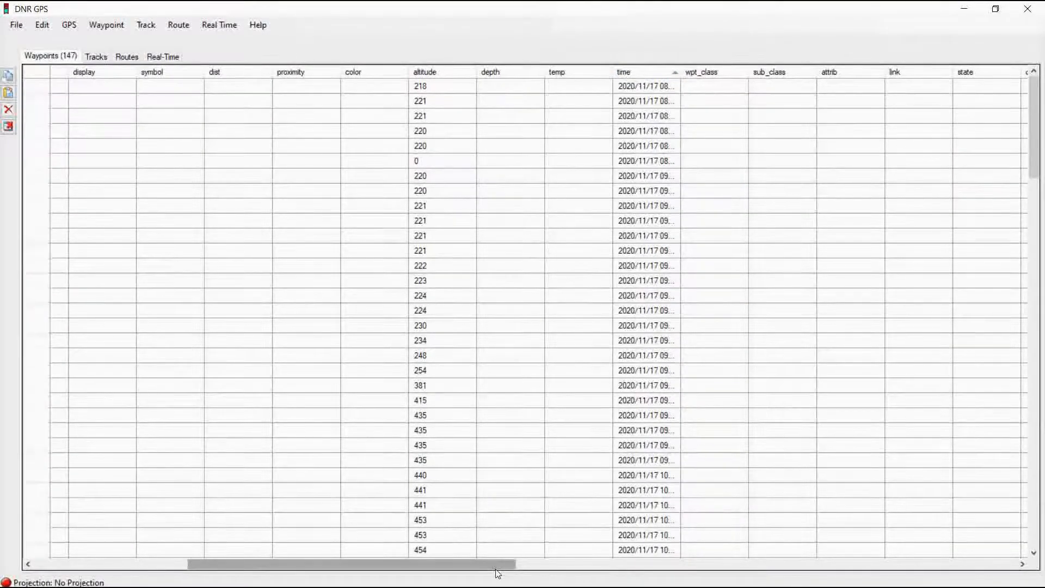
{"action": "left_click_drag", "start_coordinate": [493, 565], "coordinate": [322, 566]}
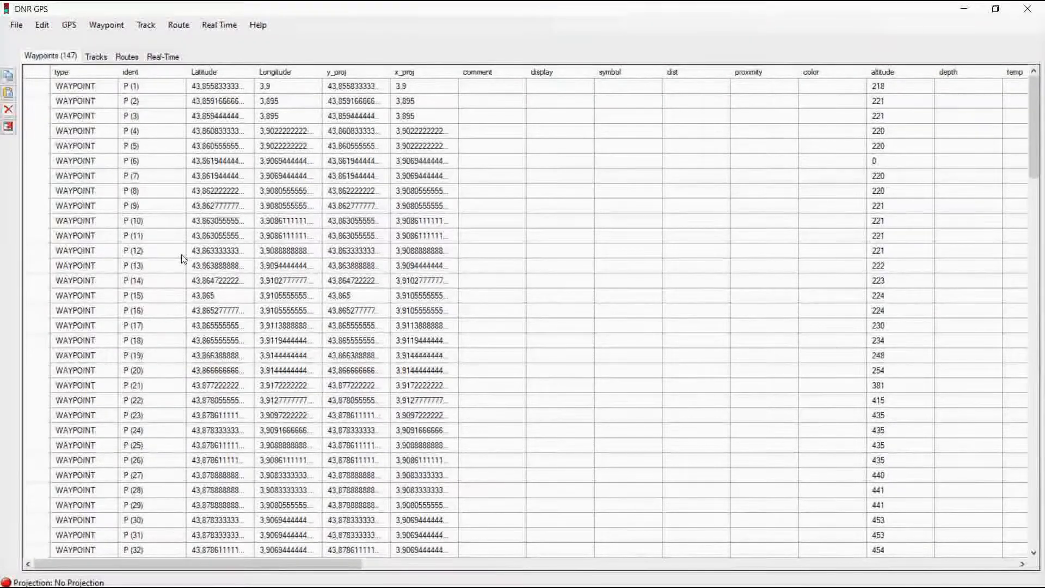
Copy the ident, Latitude and Longitude values of all waypoints, from P (1) to the last row
{"action": "left_click", "coordinate": [140, 87]}
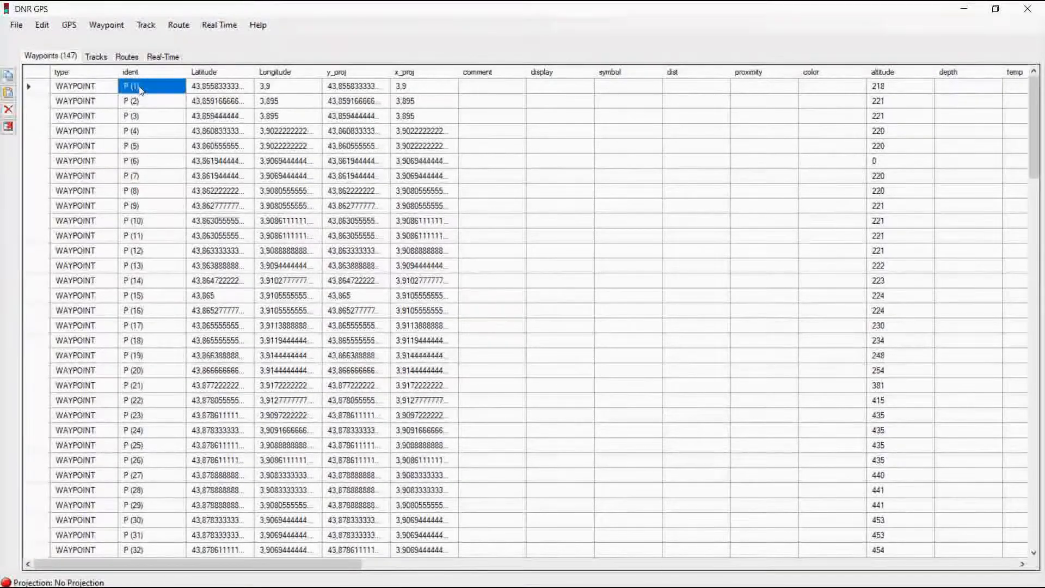
{"action": "left_click", "coordinate": [243, 91], "text": "shift"}
{"action": "left_click_drag", "start_coordinate": [246, 97], "coordinate": [278, 543]}
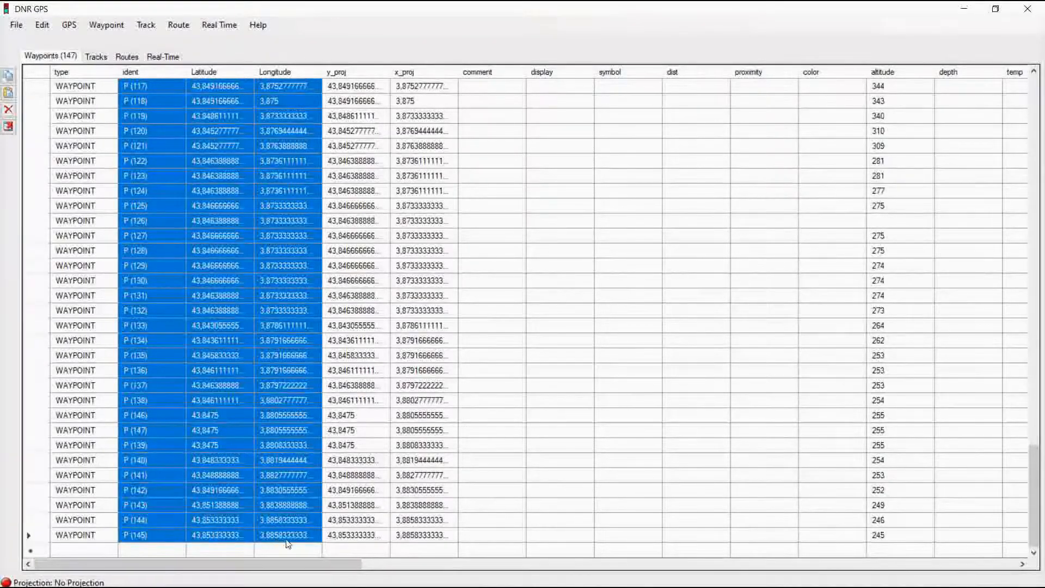
Open the recent workbook WPT_CREATION.xlsm in Excel and paste the copied waypoint data starting at cell C3
{"action": "mouse_move", "coordinate": [469, 578]}
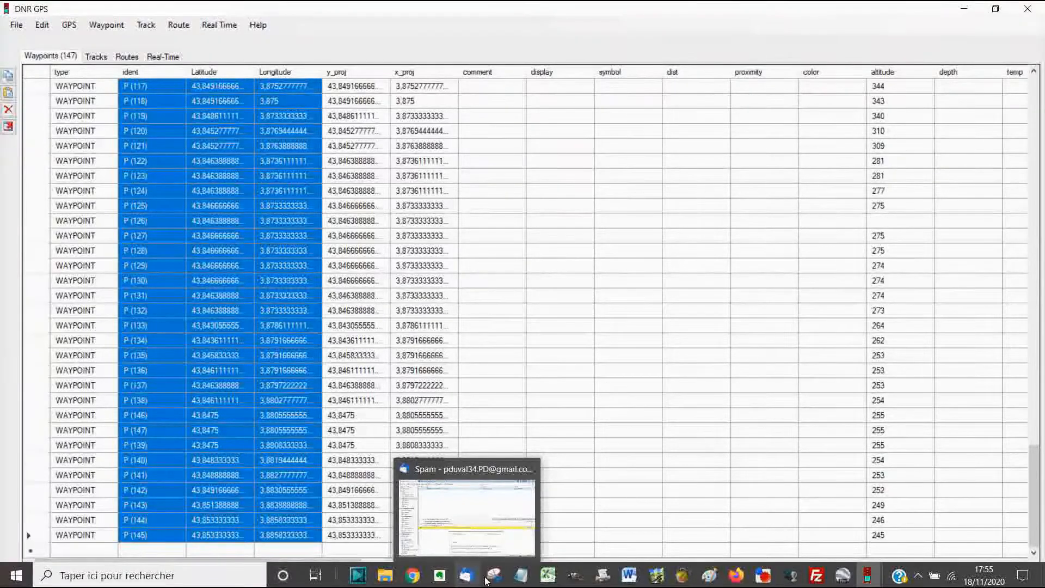
{"action": "left_click", "coordinate": [548, 581]}
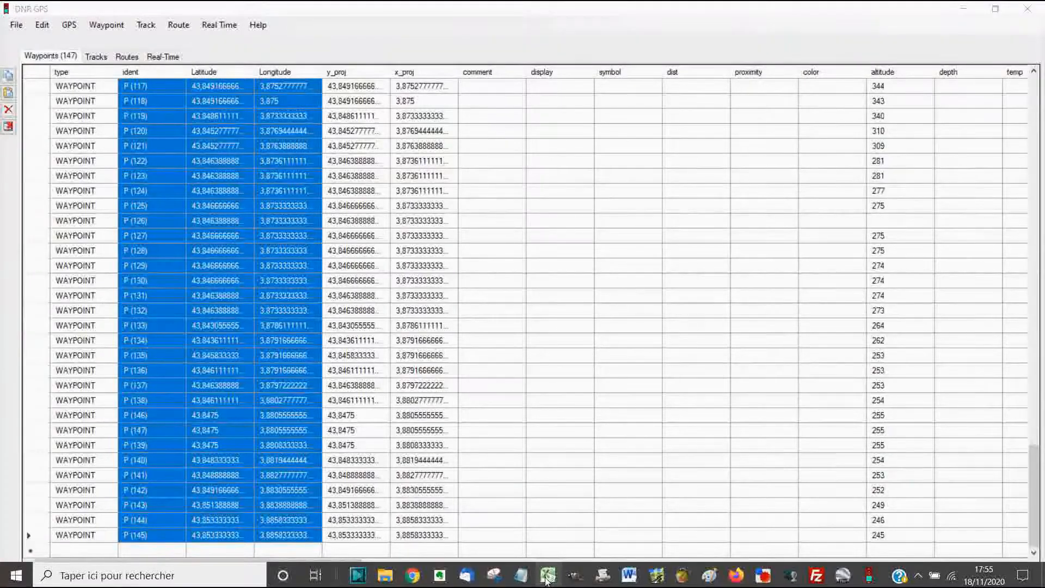
{"action": "right_click", "coordinate": [547, 577]}
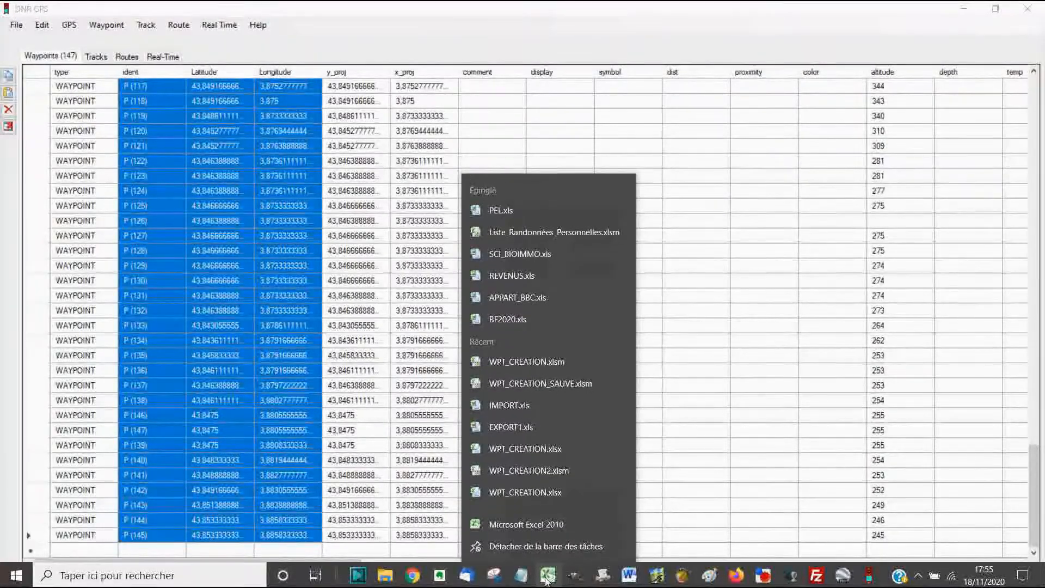
{"action": "left_click", "coordinate": [547, 364]}
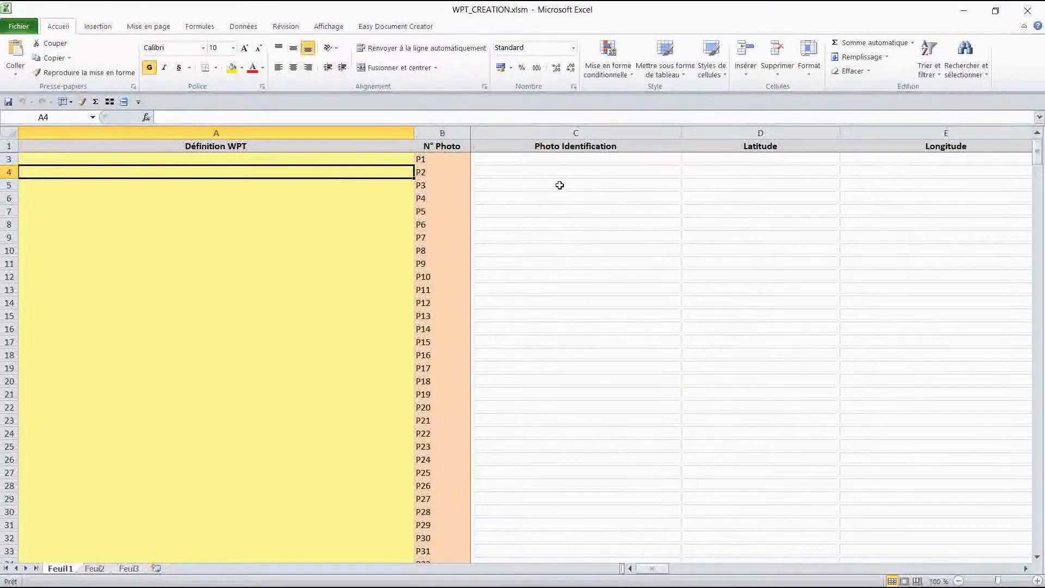
{"action": "left_click", "coordinate": [550, 159]}
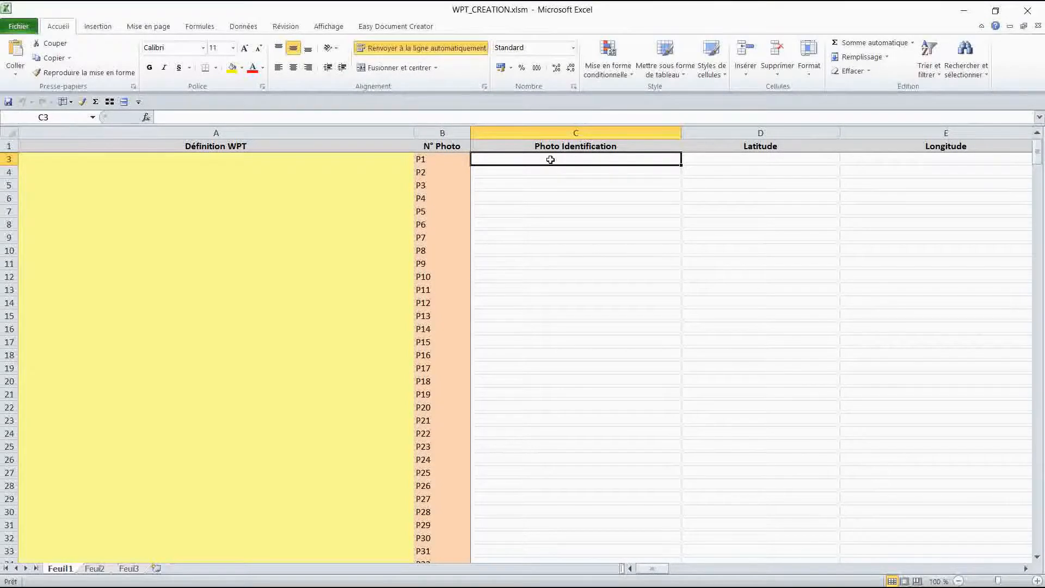
{"action": "key", "text": "ctrl+v"}
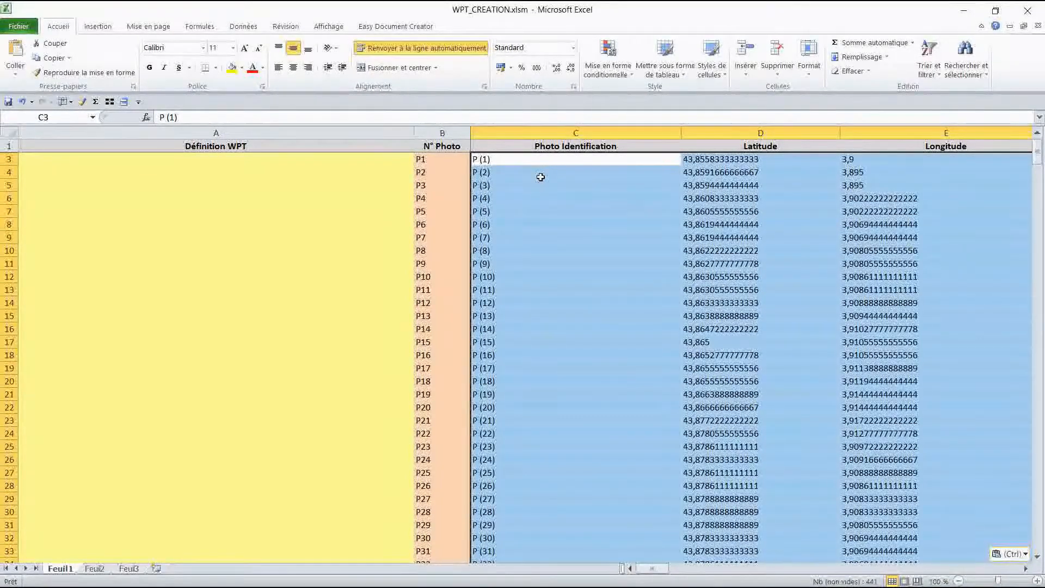
Run the workbook macro that generates the Définition WPT lines, and copy the definitions in A3:A149
{"action": "left_click", "coordinate": [495, 185]}
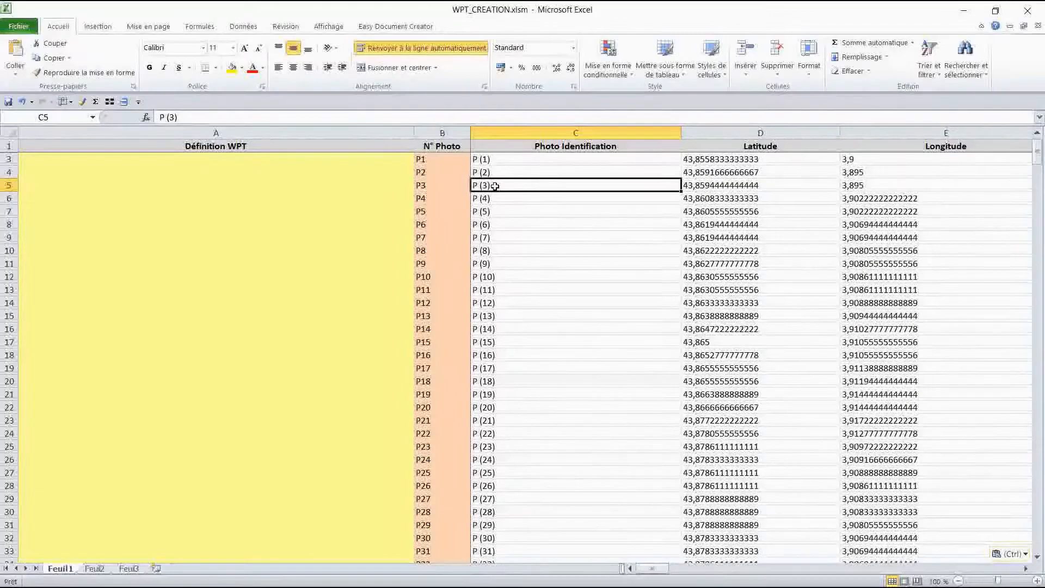
{"action": "key", "text": "ctrl+shift+w"}
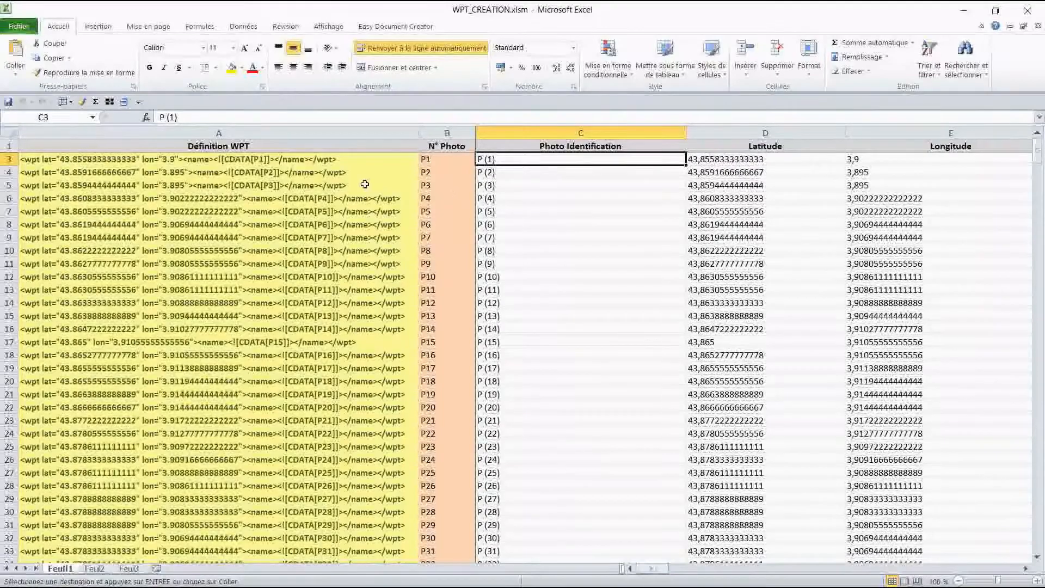
{"action": "left_click", "coordinate": [315, 162]}
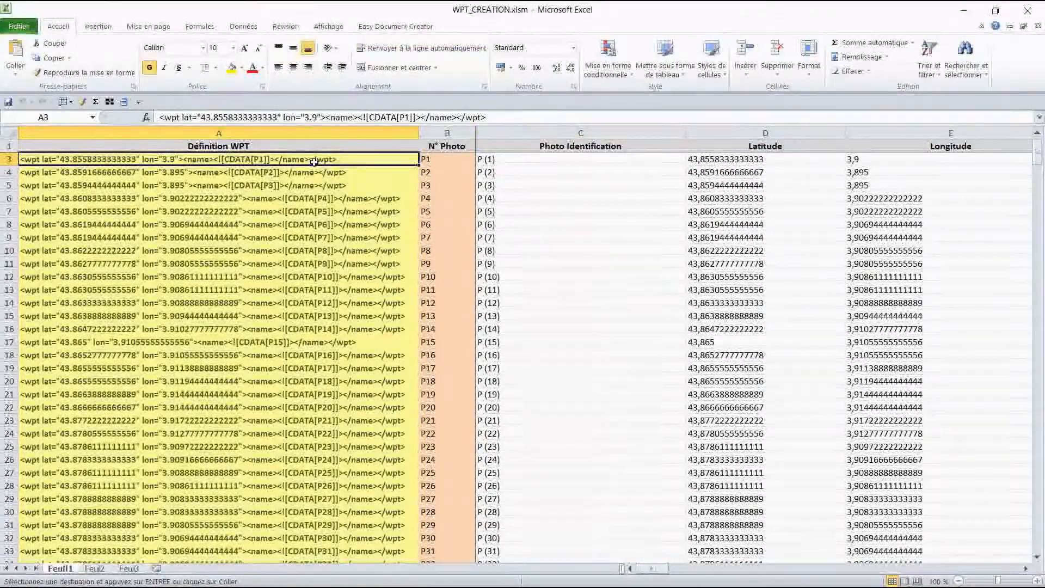
{"action": "left_click_drag", "start_coordinate": [315, 162], "coordinate": [315, 479]}
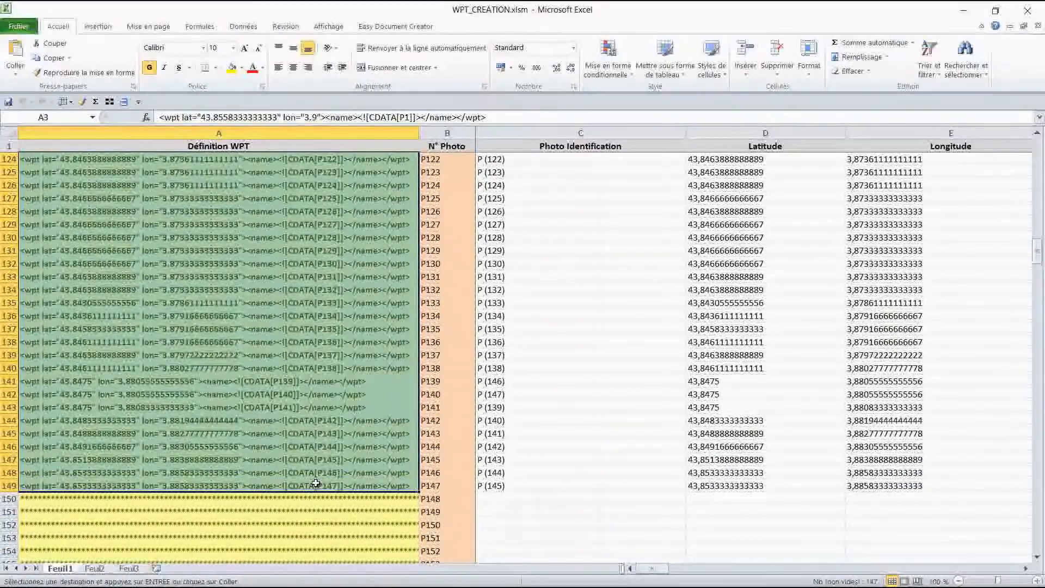
{"action": "key", "text": "ctrl+c"}
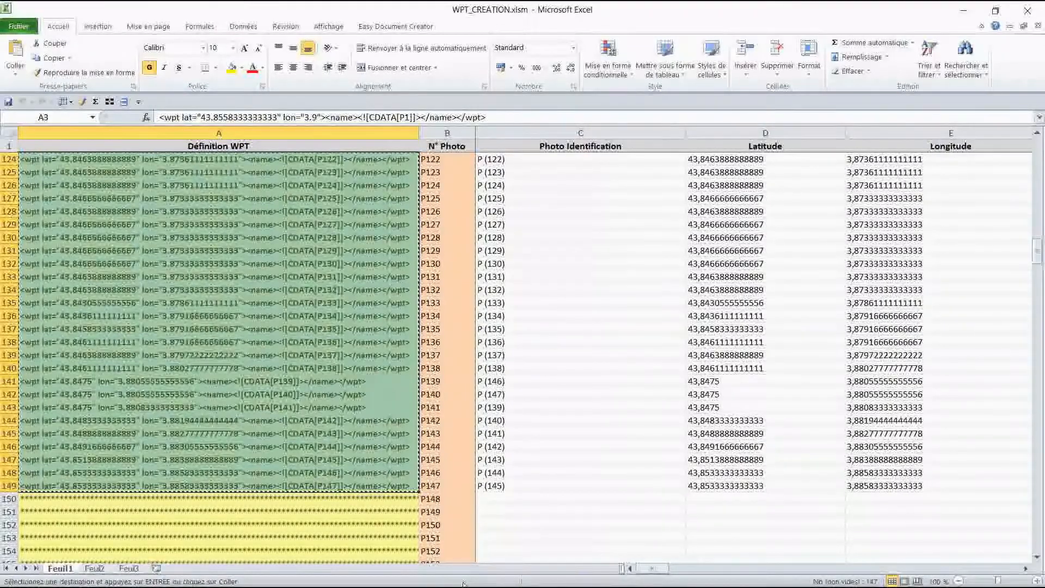
Switch to CLARET_LAURET_20_11.gpx in Notepad and replace the waypoint lines from Carrefour to WPT5 with the copied P1 to P147 definitions
{"action": "key", "text": "super"}
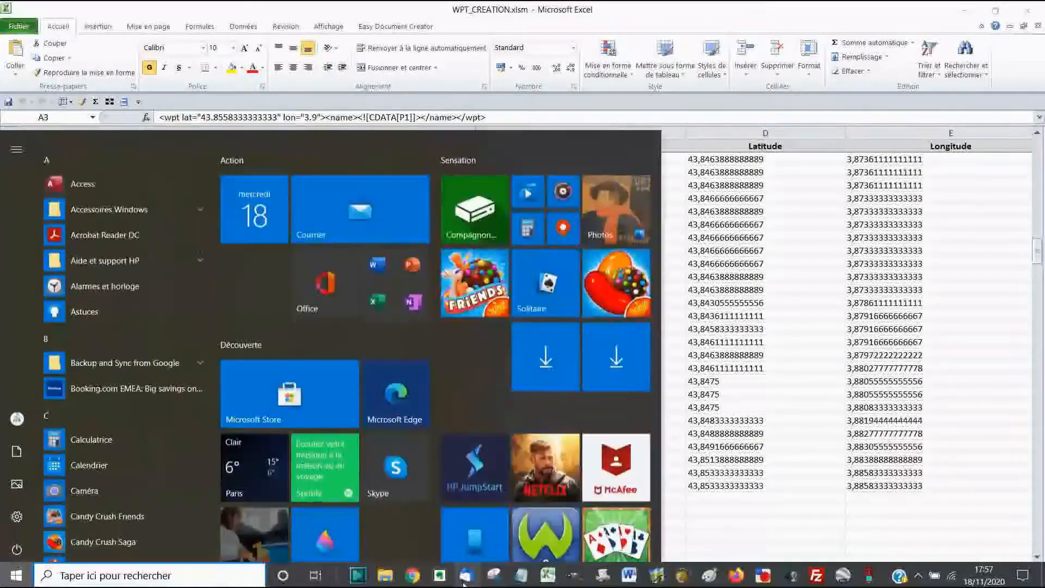
{"action": "mouse_move", "coordinate": [469, 582]}
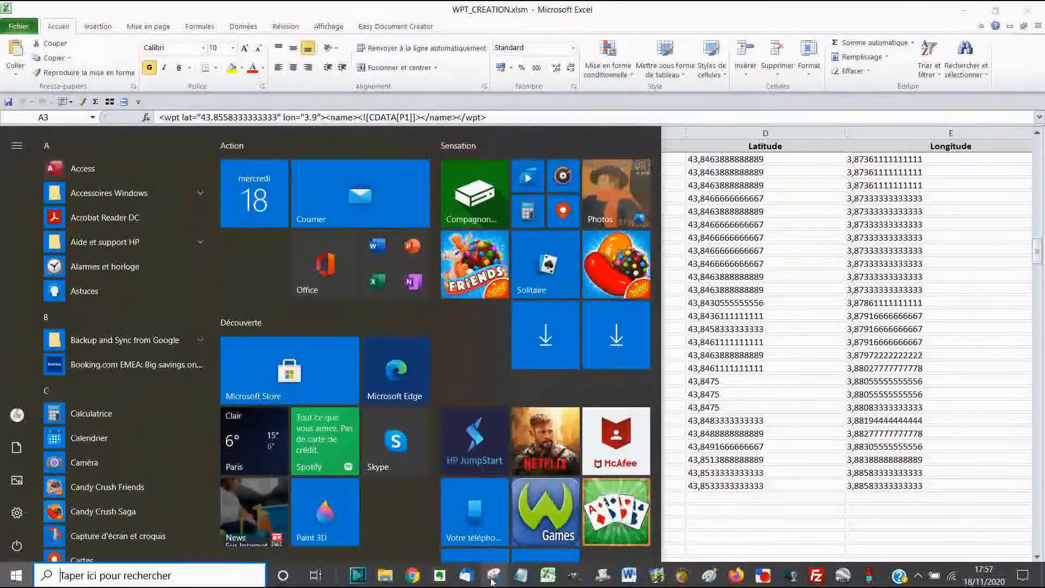
{"action": "mouse_move", "coordinate": [521, 582]}
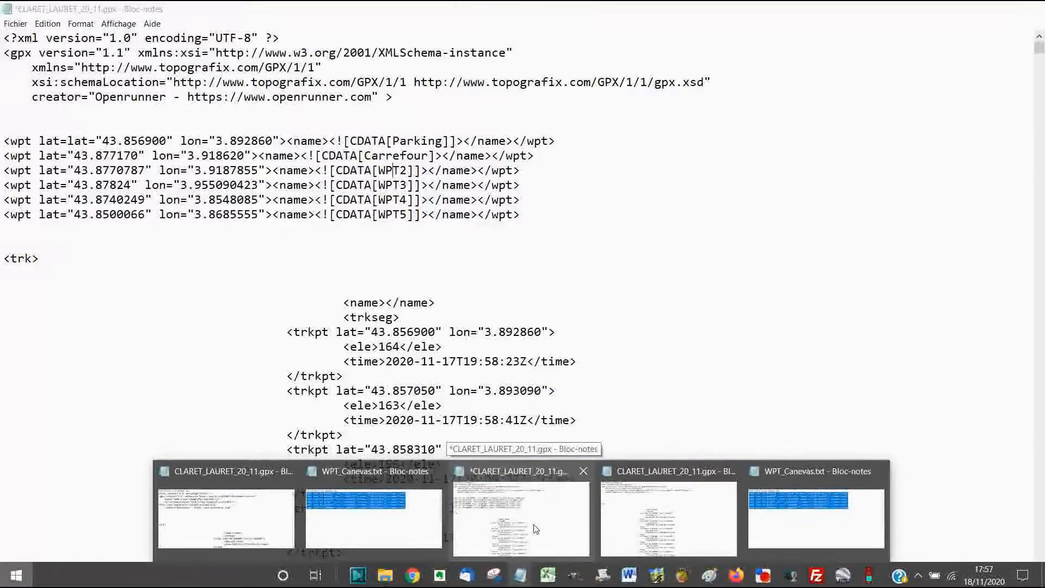
{"action": "left_click", "coordinate": [536, 528]}
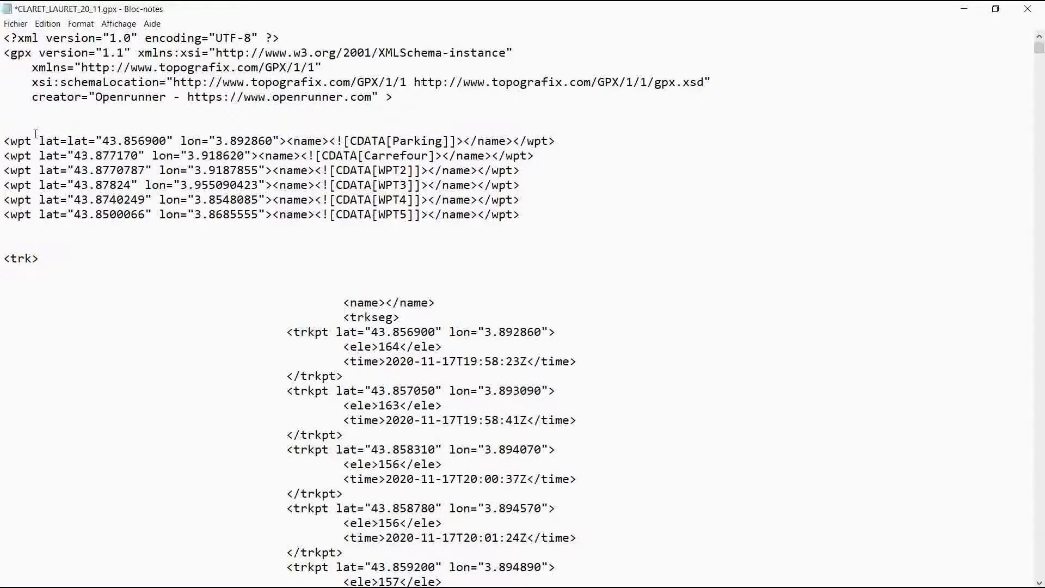
{"action": "left_click_drag", "start_coordinate": [4, 142], "coordinate": [32, 157]}
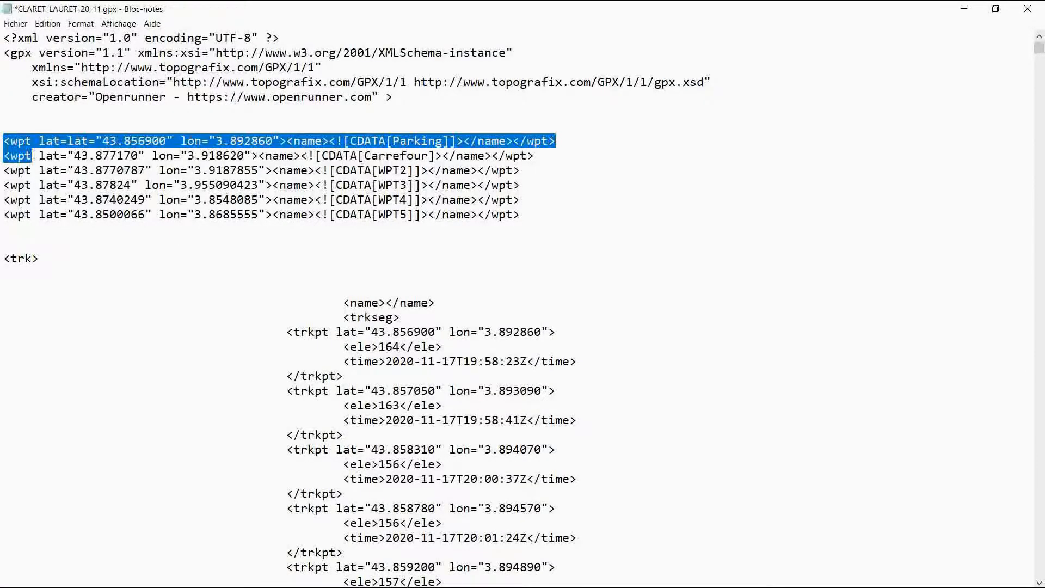
{"action": "left_click", "coordinate": [88, 156]}
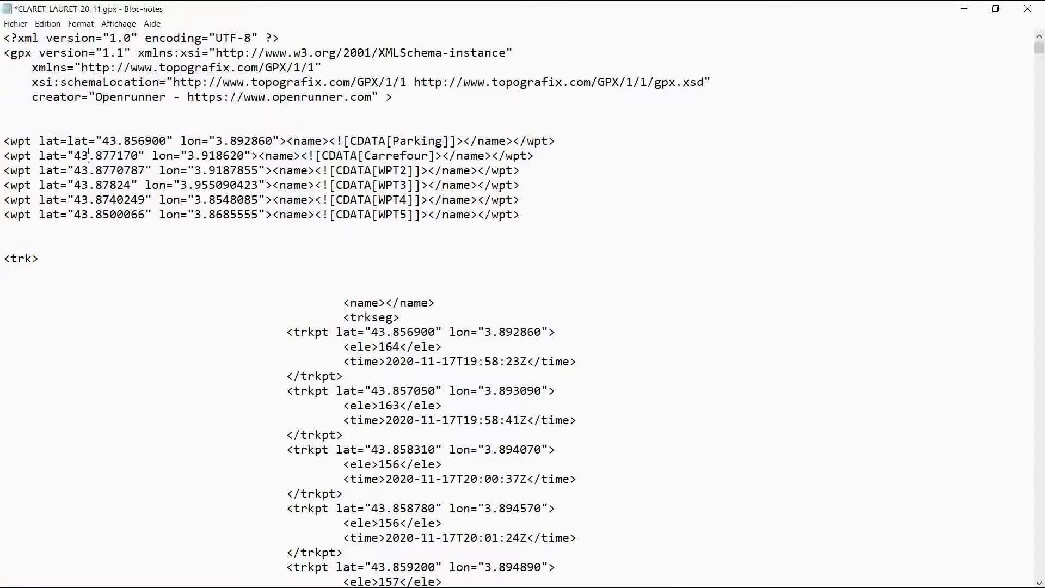
{"action": "left_click_drag", "start_coordinate": [5, 156], "coordinate": [528, 211]}
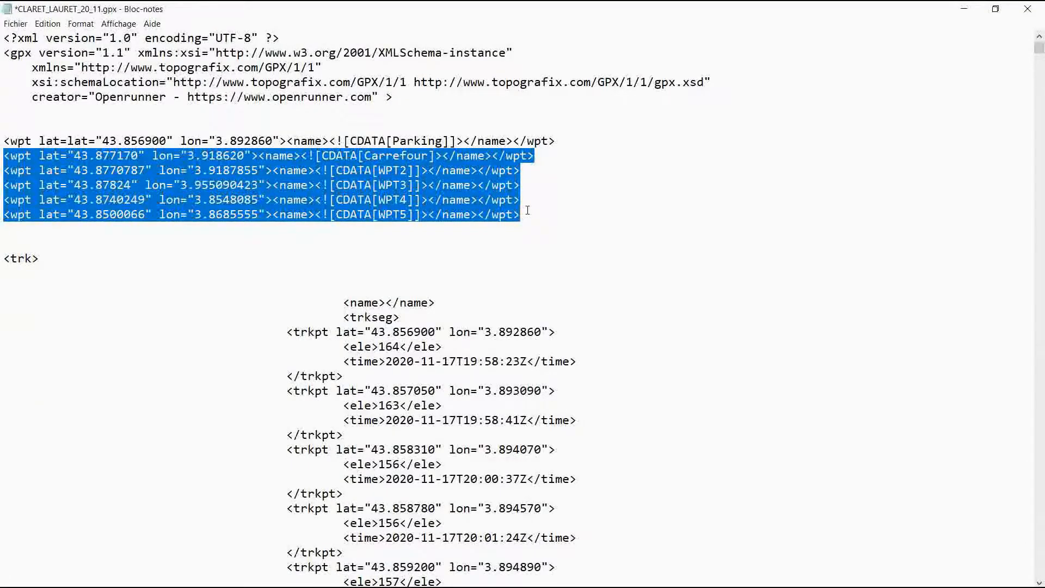
{"action": "key", "text": "Delete"}
{"action": "key", "text": "ctrl+v"}
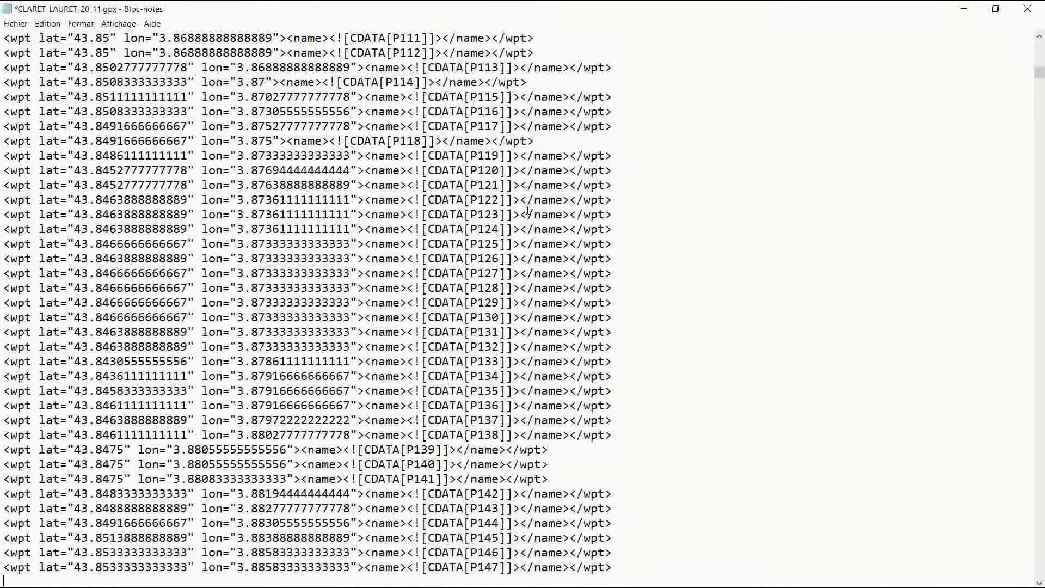
{"action": "mouse_move", "coordinate": [1040, 75]}
{"action": "left_mouse_down"}
{"action": "mouse_move", "coordinate": [1040, 98]}
{"action": "mouse_move", "coordinate": [1041, 76]}
{"action": "left_mouse_up"}
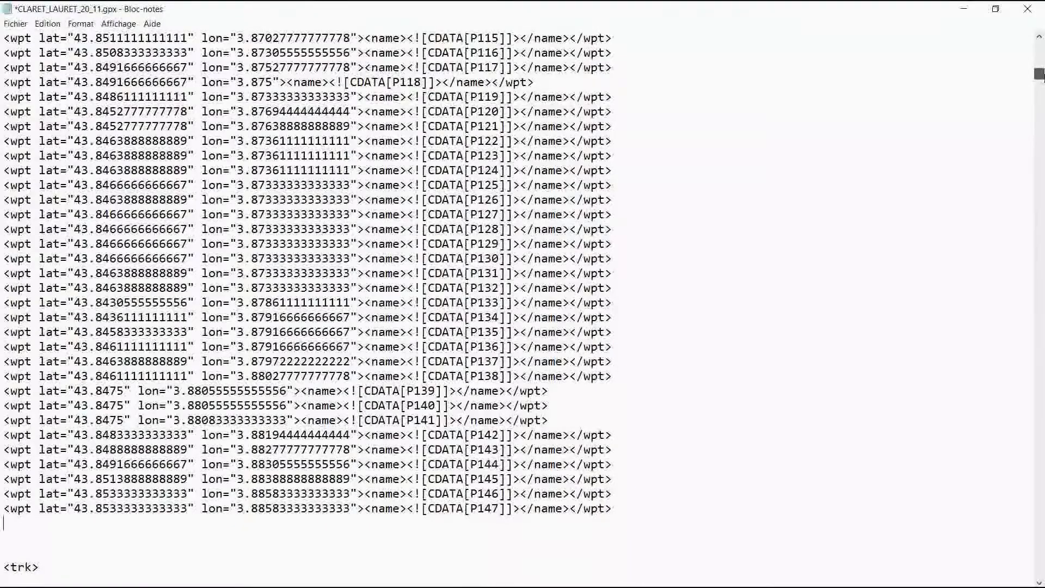
{"action": "left_click_drag", "start_coordinate": [1041, 76], "coordinate": [1041, 52]}
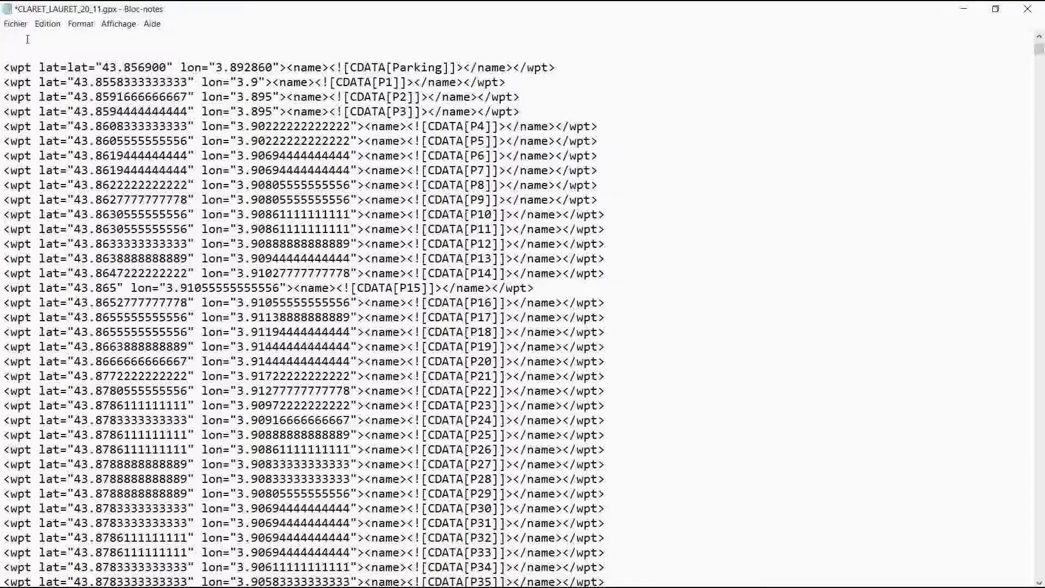
Save the edited track file under the new name CLARET_LAURET_20_11_Modifié.gpx
{"action": "left_click", "coordinate": [16, 25]}
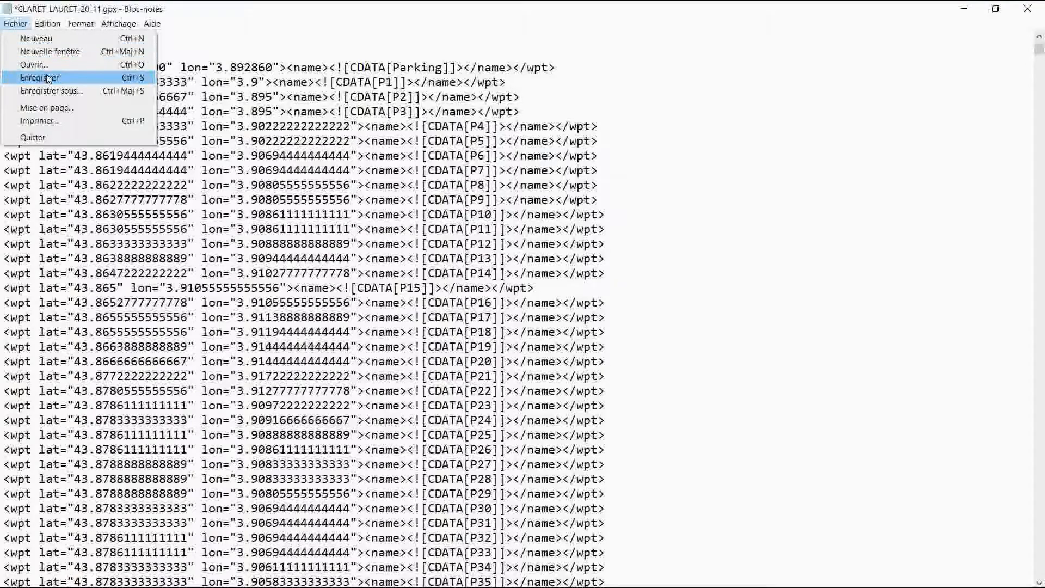
{"action": "left_click", "coordinate": [56, 91]}
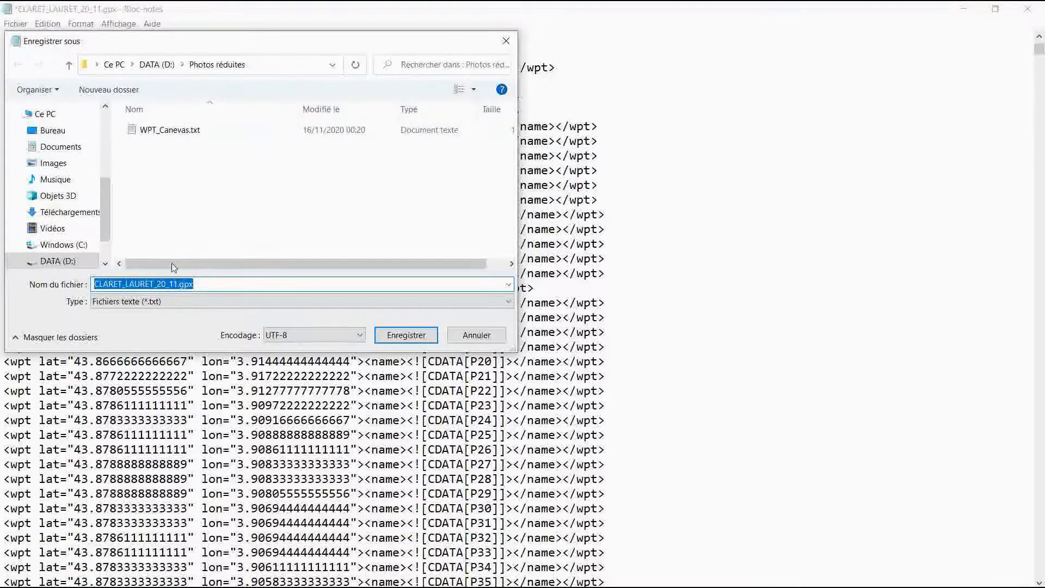
{"action": "left_click", "coordinate": [178, 283]}
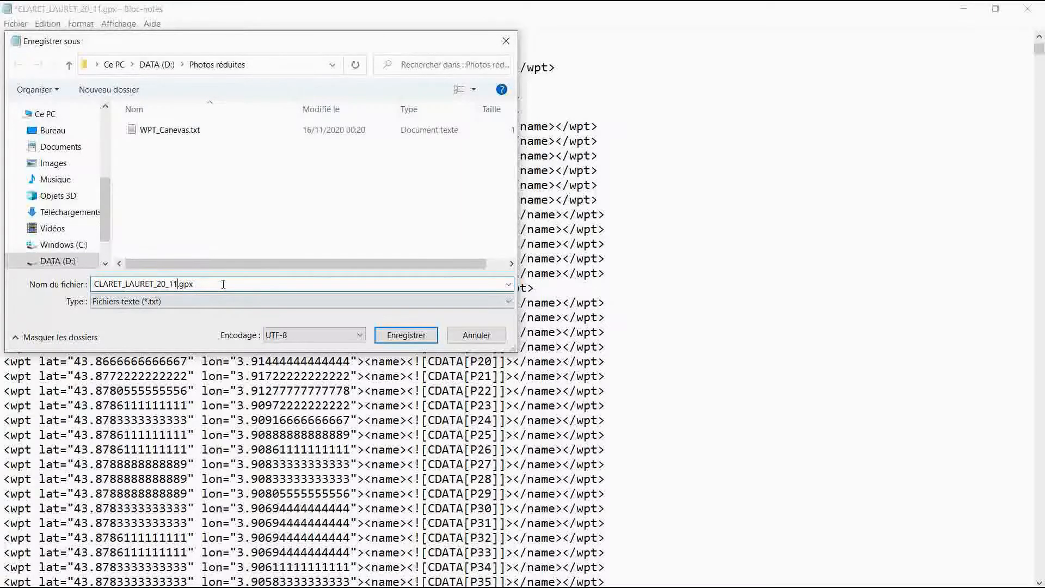
{"action": "type", "text": "_Modifié"}
{"action": "left_click", "coordinate": [403, 335]}
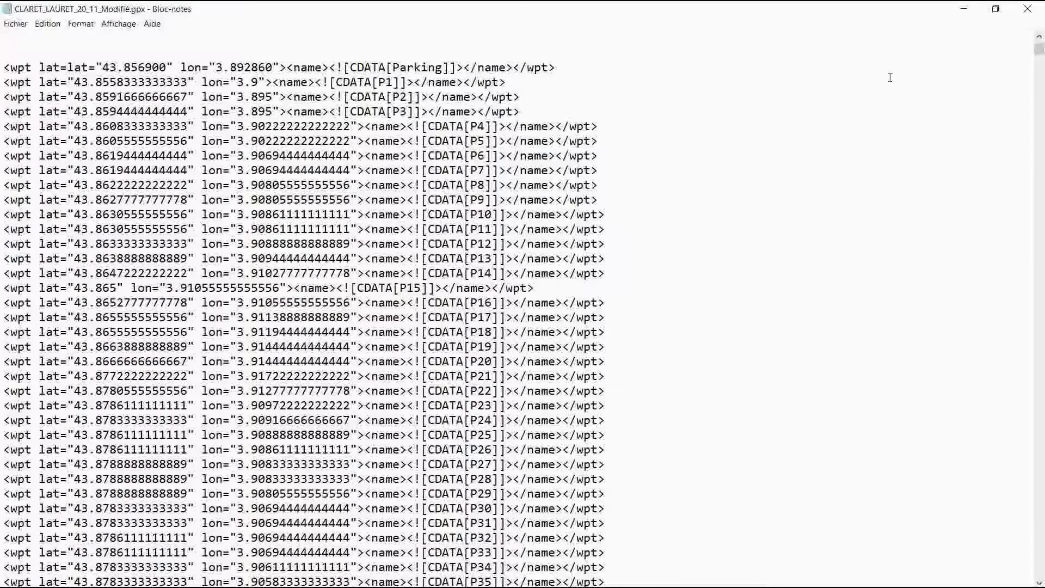
Close Excel without keeping the copied data on the clipboard, and close DNR GPS
{"action": "left_click", "coordinate": [964, 11]}
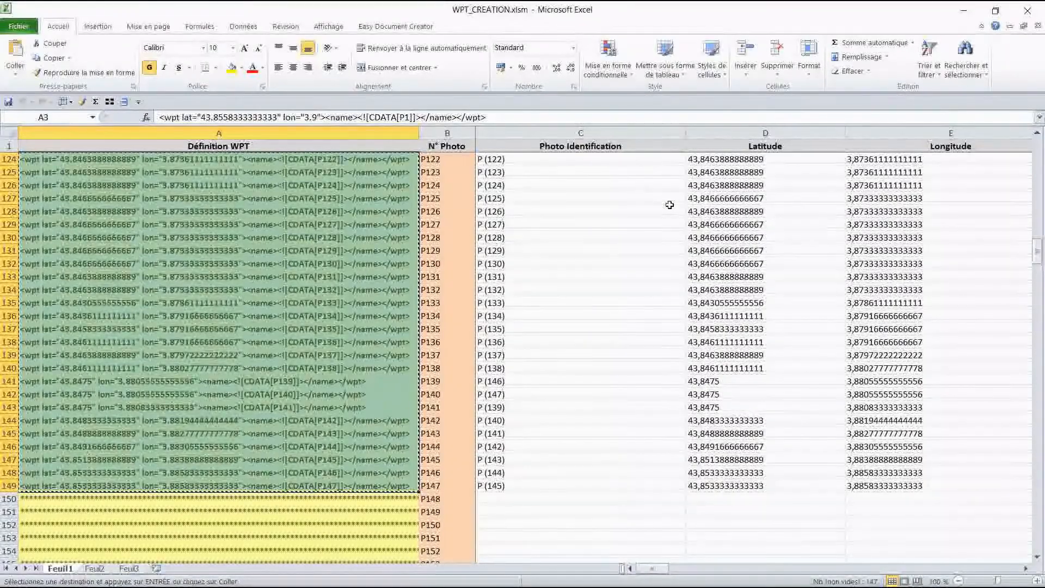
{"action": "left_click", "coordinate": [1028, 10]}
{"action": "left_click", "coordinate": [544, 320]}
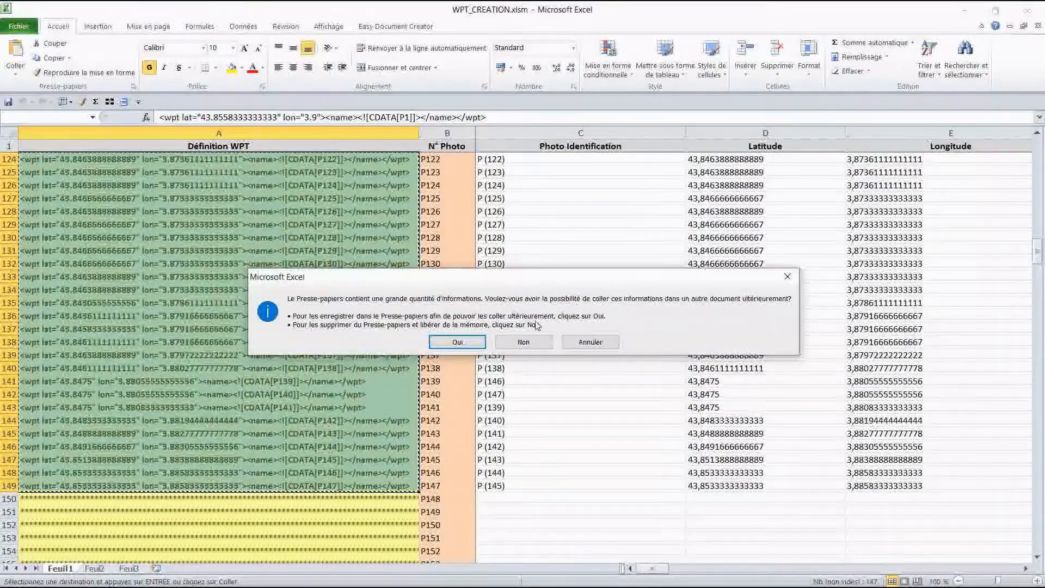
{"action": "left_click", "coordinate": [524, 342]}
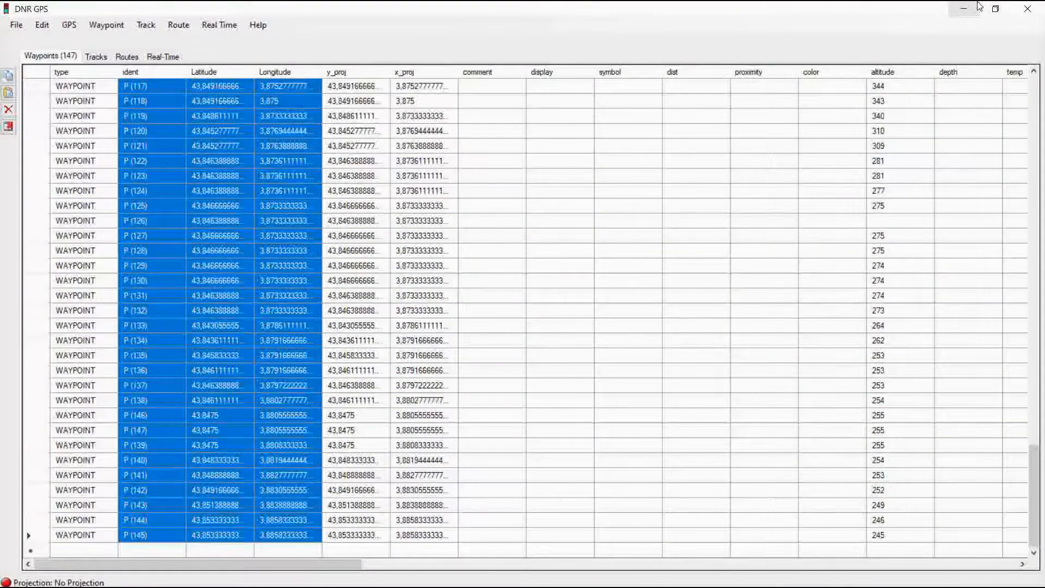
{"action": "left_click", "coordinate": [1027, 12]}
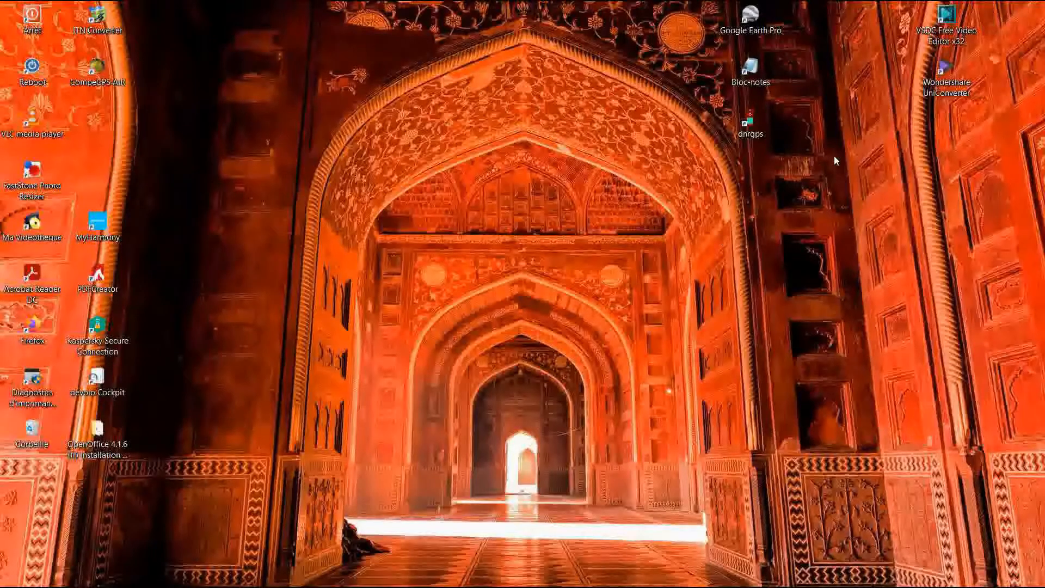
Open Google Earth Pro from the desktop, collapse Mes lieux préférés and select Lieux temporaires
{"action": "double_click", "coordinate": [762, 31]}
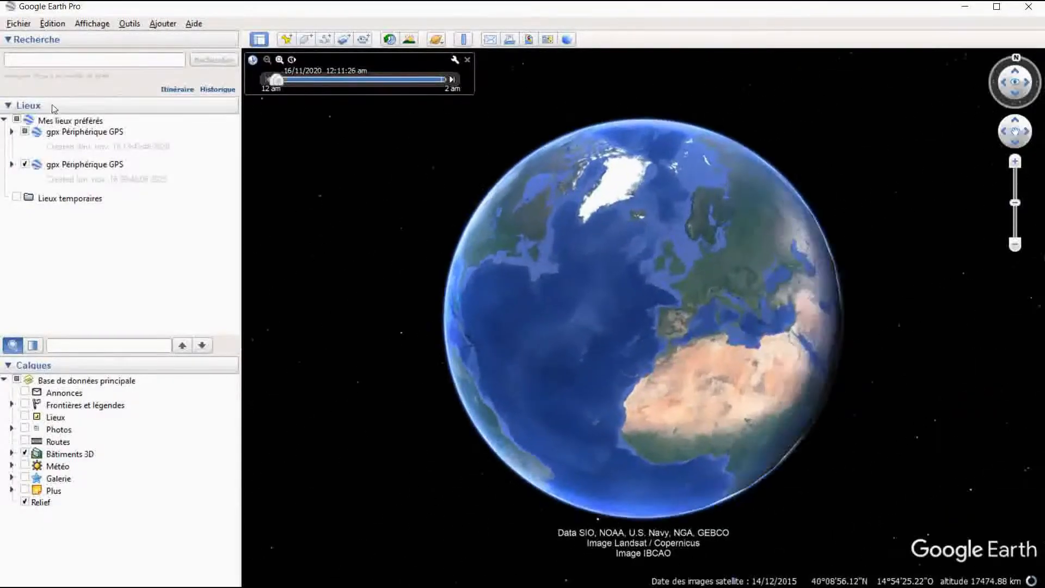
{"action": "left_click", "coordinate": [5, 120]}
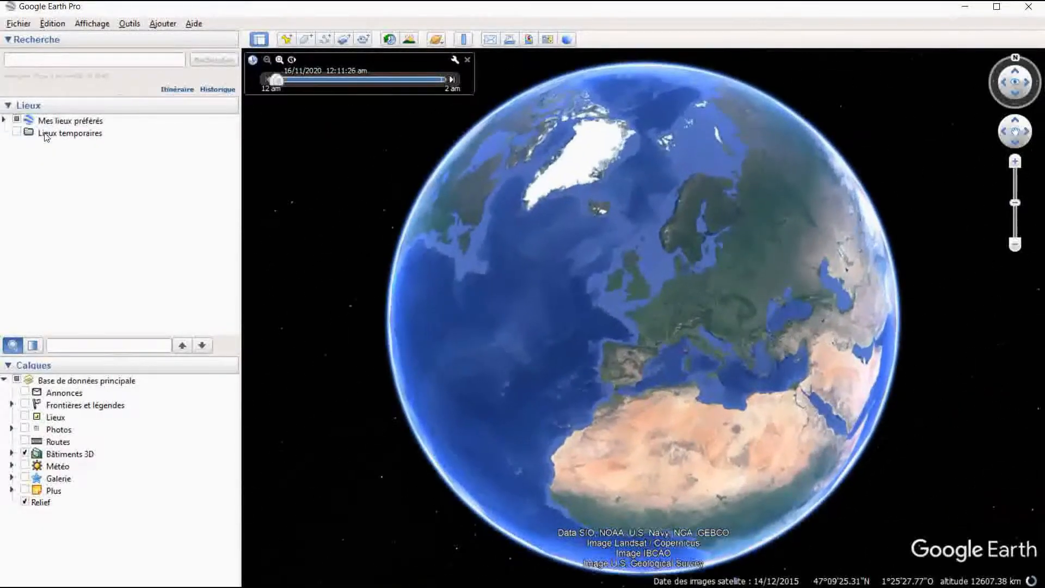
{"action": "left_click", "coordinate": [55, 135]}
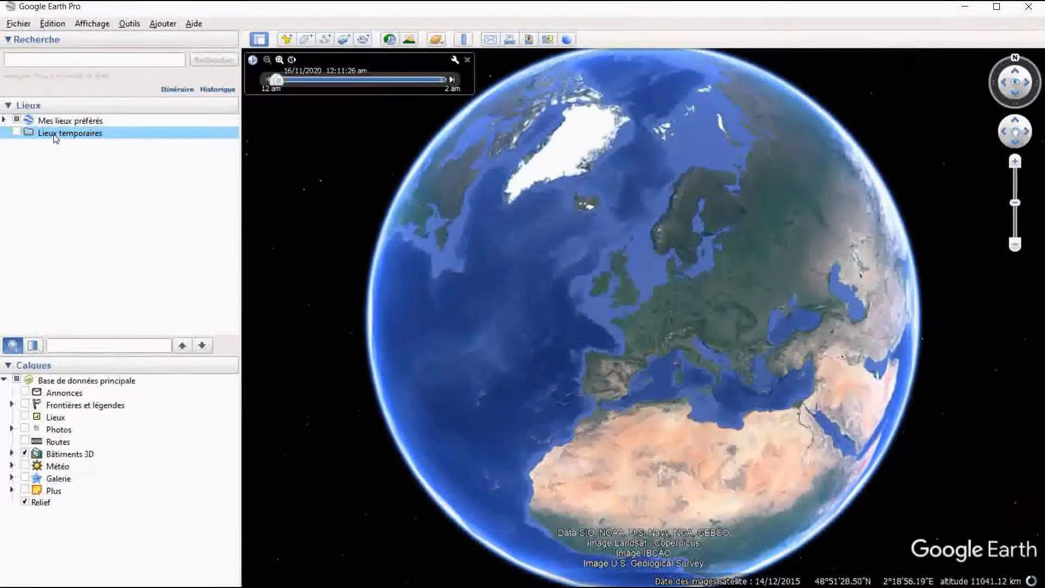
Import the GPS data from the file CLARET_LAURET_20_11_Modifié.gpx and dismiss the import summary
{"action": "left_click", "coordinate": [129, 24]}
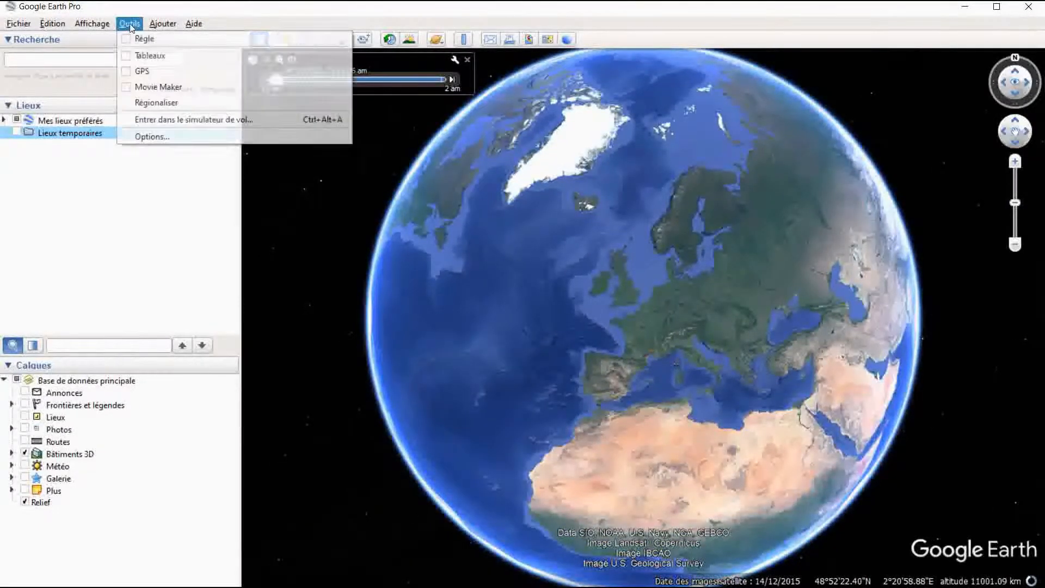
{"action": "left_click", "coordinate": [158, 74]}
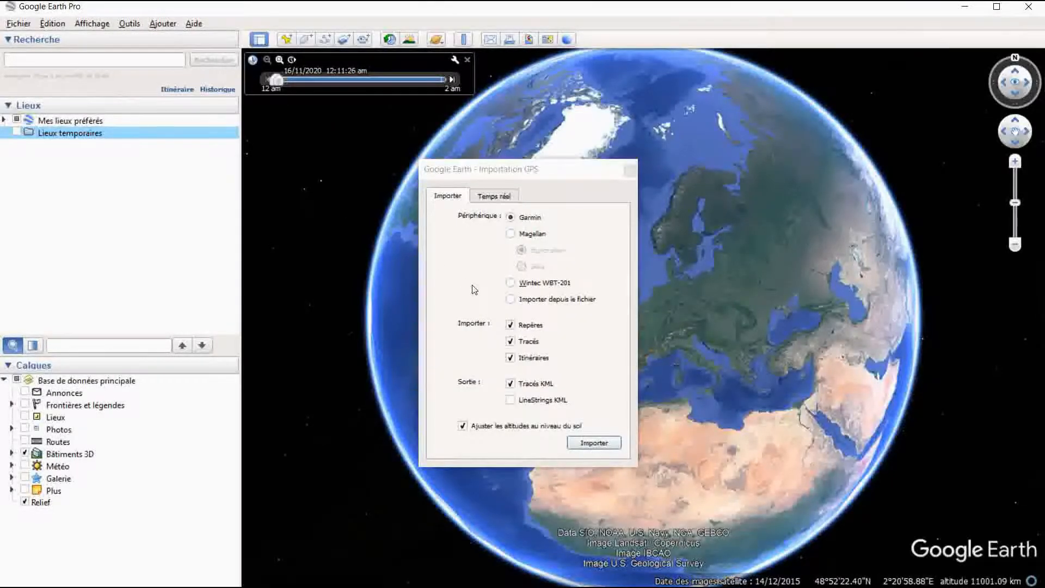
{"action": "left_click", "coordinate": [509, 299]}
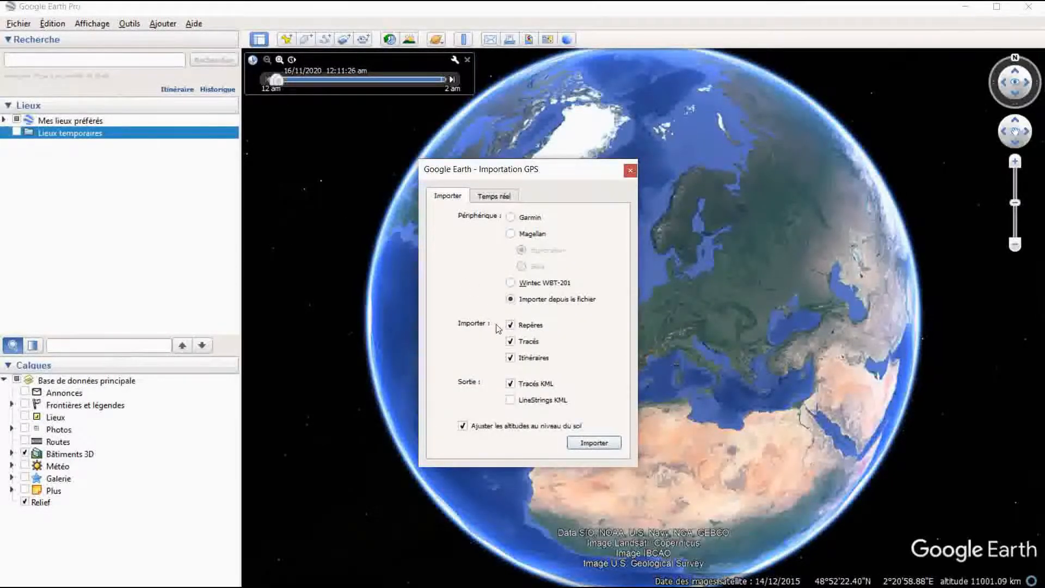
{"action": "left_click", "coordinate": [577, 444]}
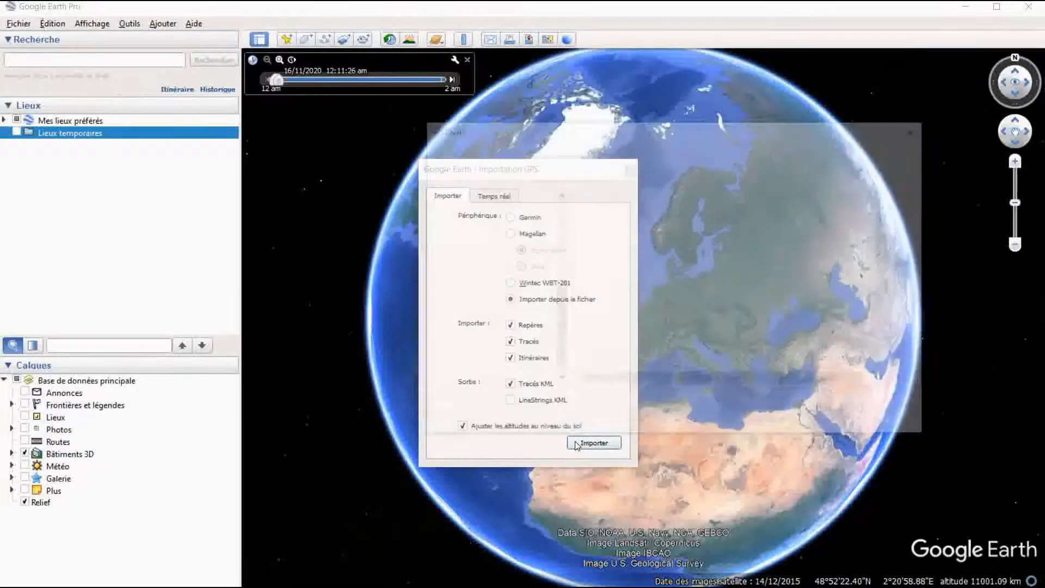
{"action": "left_click", "coordinate": [673, 233]}
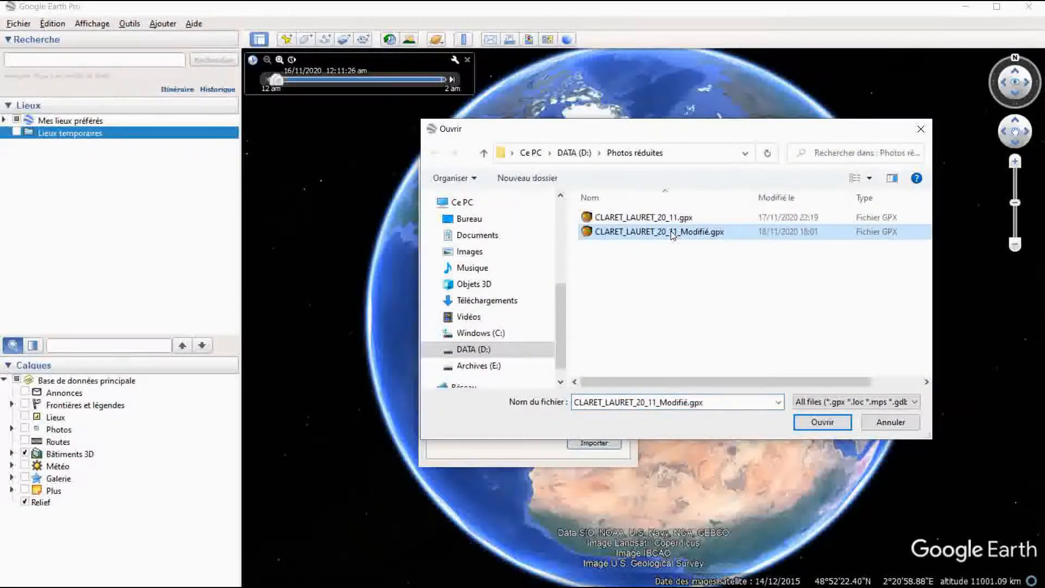
{"action": "left_click", "coordinate": [807, 422]}
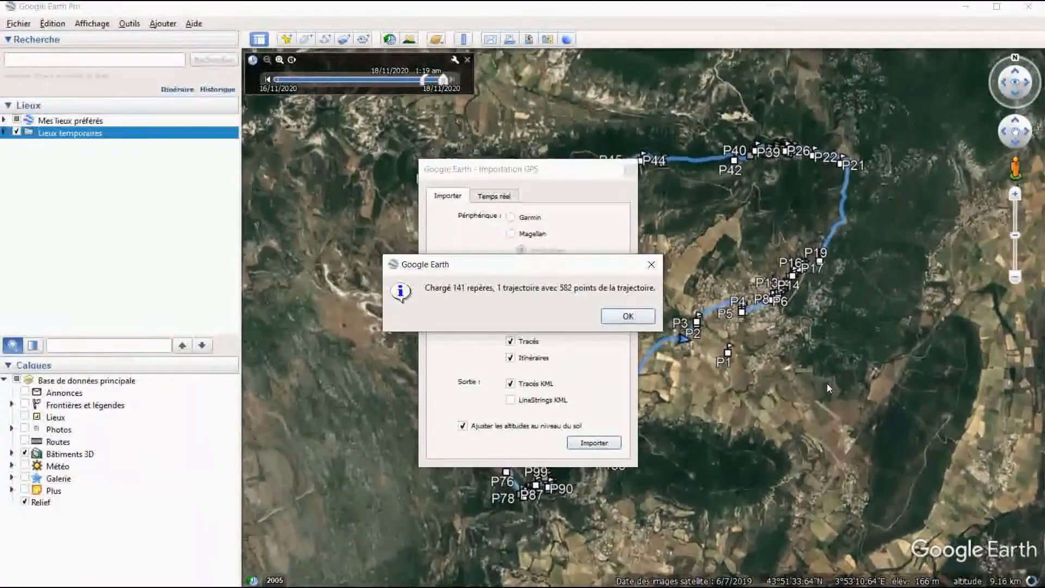
{"action": "left_click", "coordinate": [629, 317]}
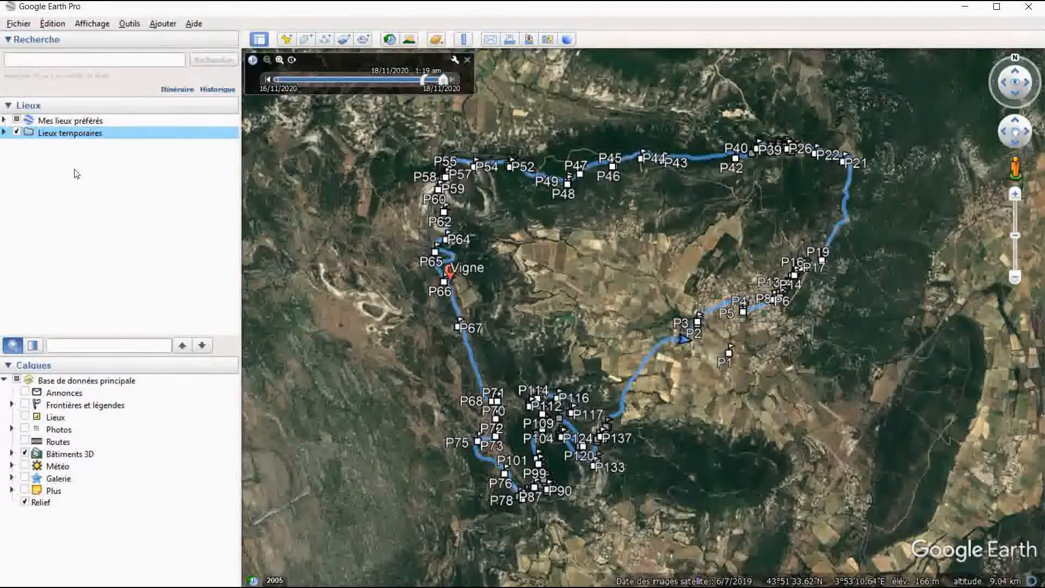
Expand Lieux temporaires down to the imported unnamed track and play the tour along it
{"action": "left_click", "coordinate": [5, 134]}
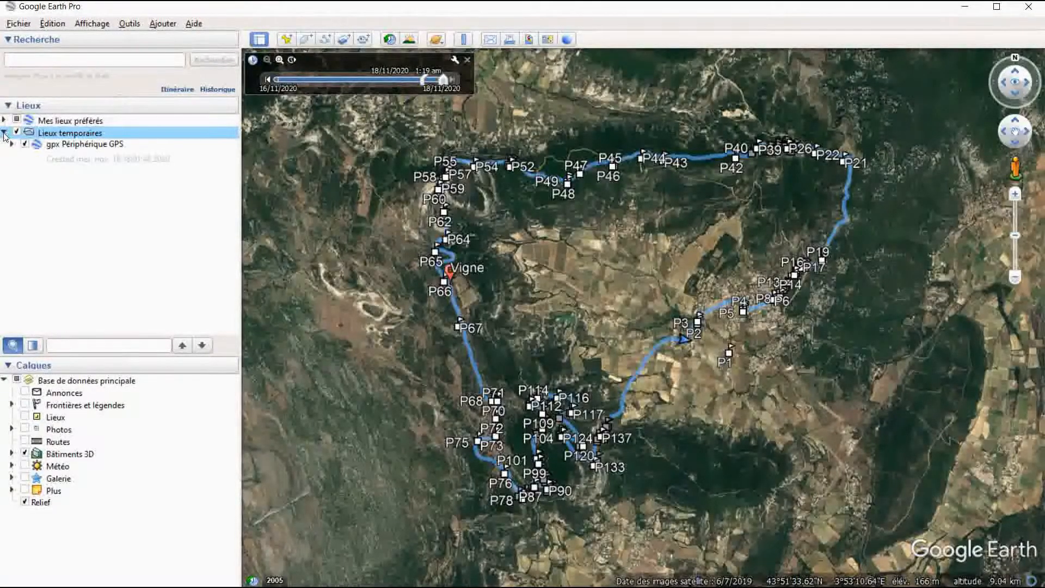
{"action": "left_click", "coordinate": [11, 144]}
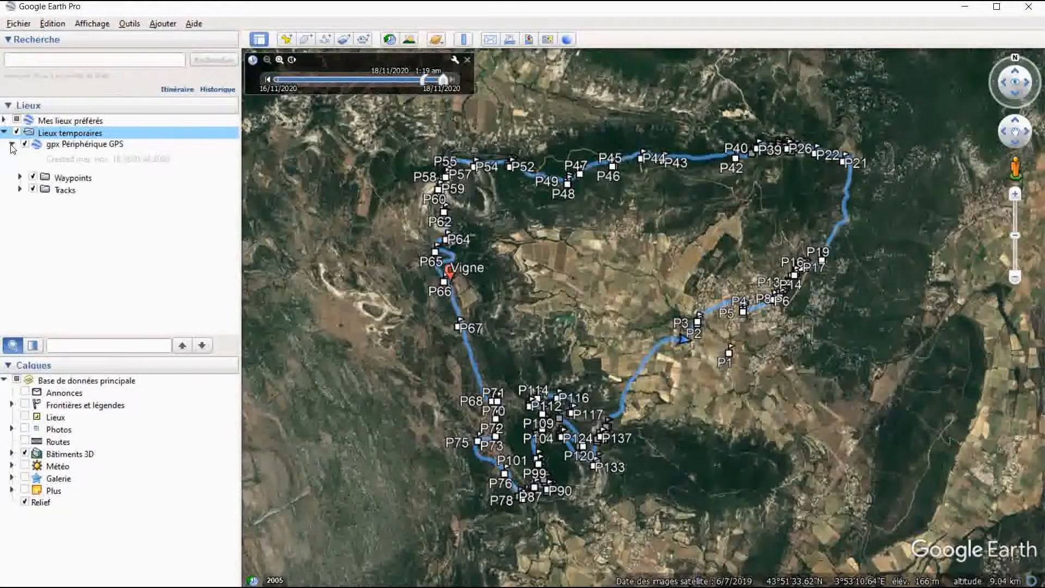
{"action": "left_click", "coordinate": [20, 190]}
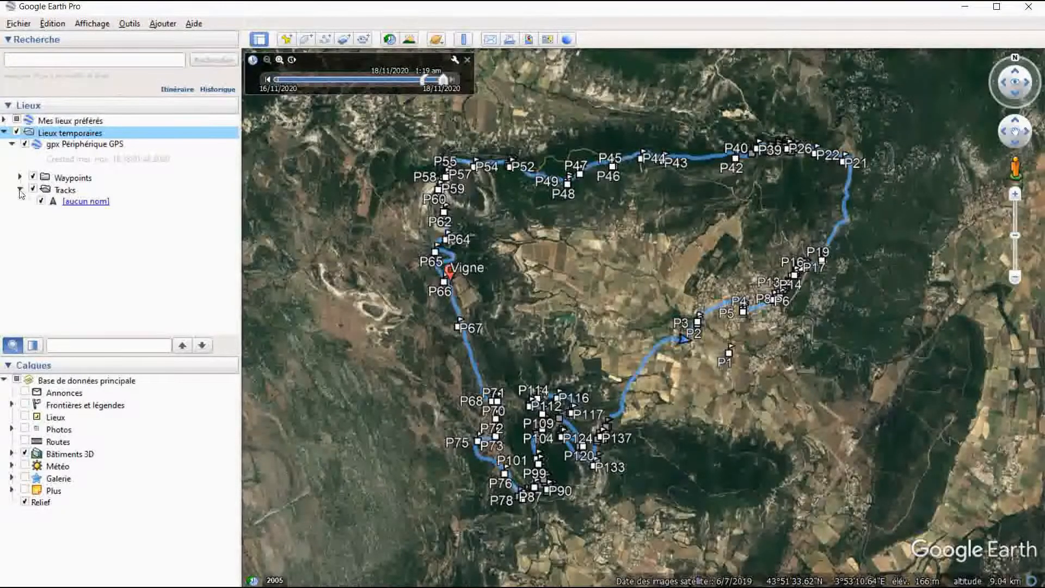
{"action": "left_click", "coordinate": [73, 202]}
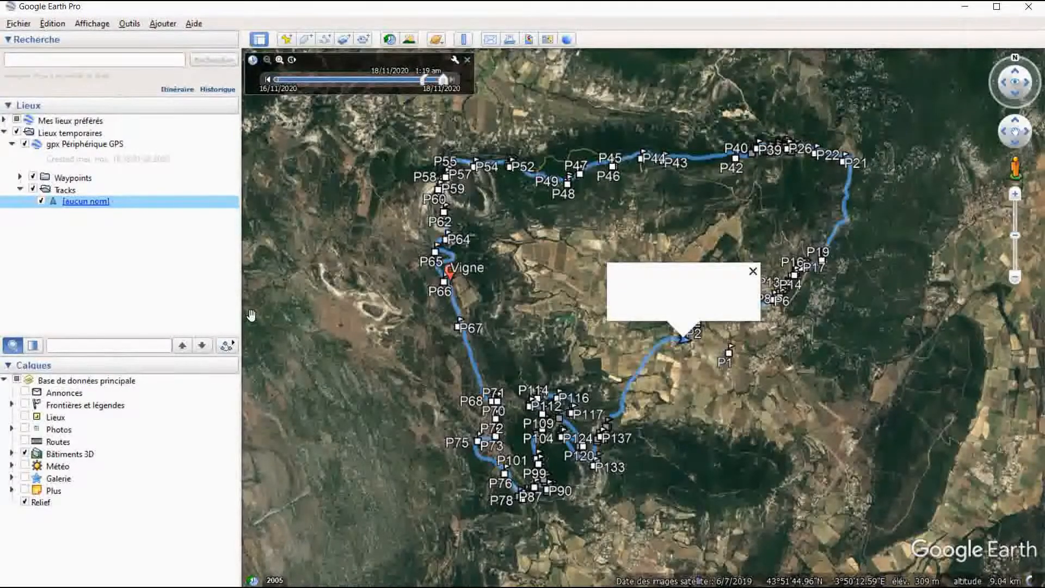
{"action": "left_click", "coordinate": [228, 349]}
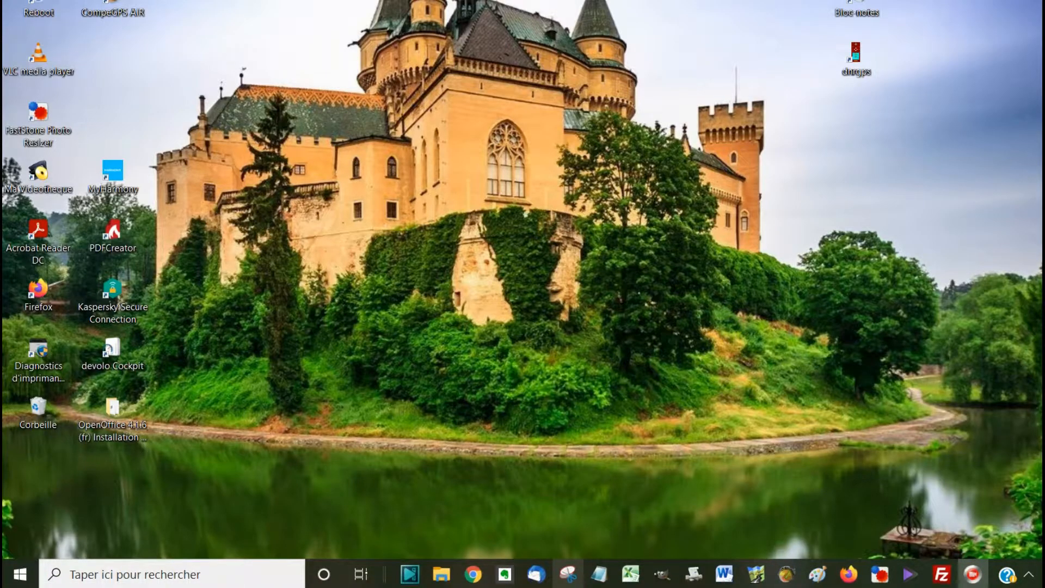
Switch to the OpenRunner page in Google Chrome
{"action": "mouse_move", "coordinate": [473, 575]}
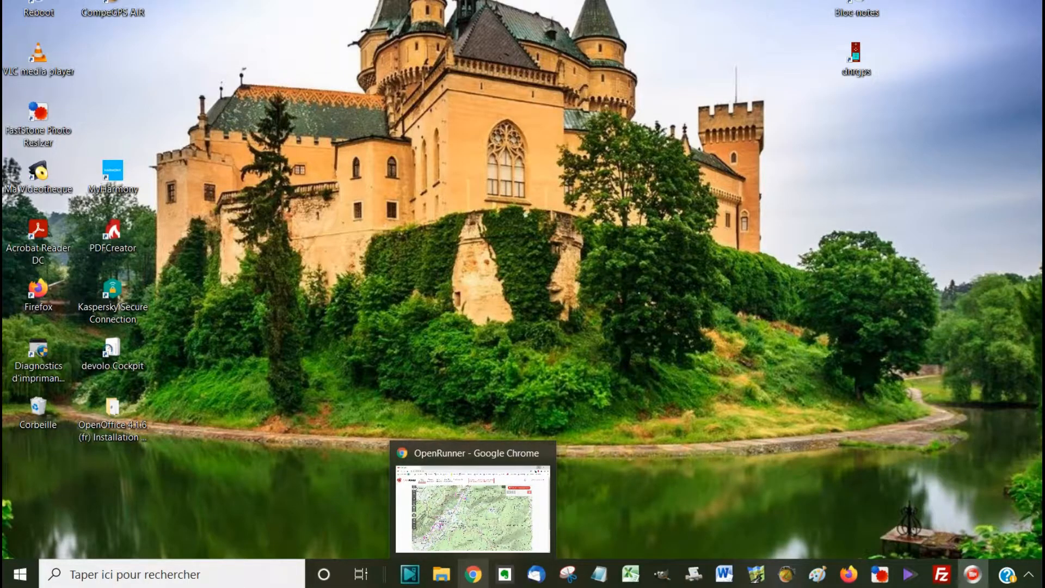
{"action": "left_click", "coordinate": [473, 574]}
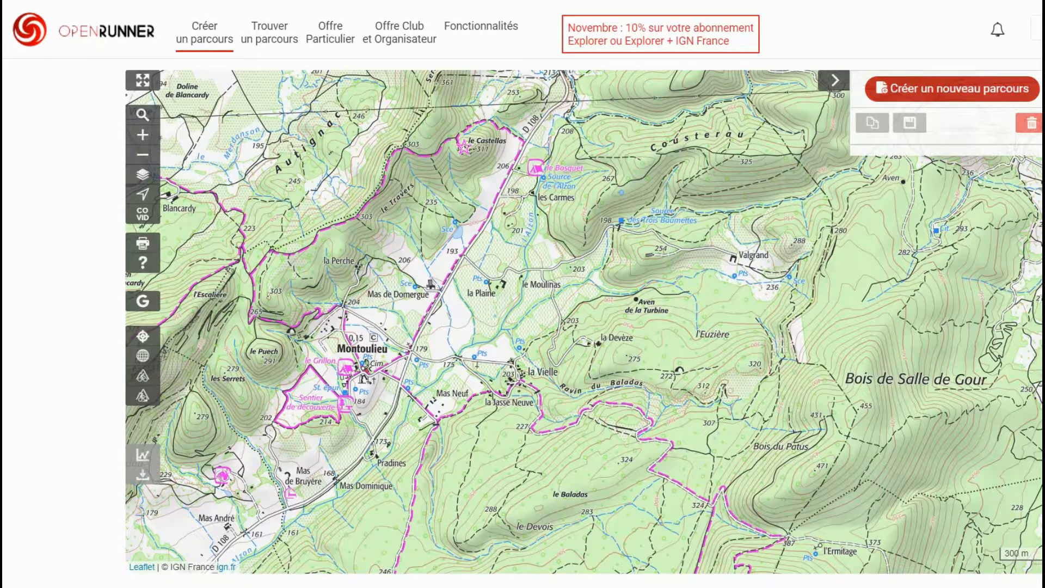
Create a new route and import the file Fichier_Initial.gpx from the Photos à convertir folder into it
{"action": "left_click", "coordinate": [953, 88]}
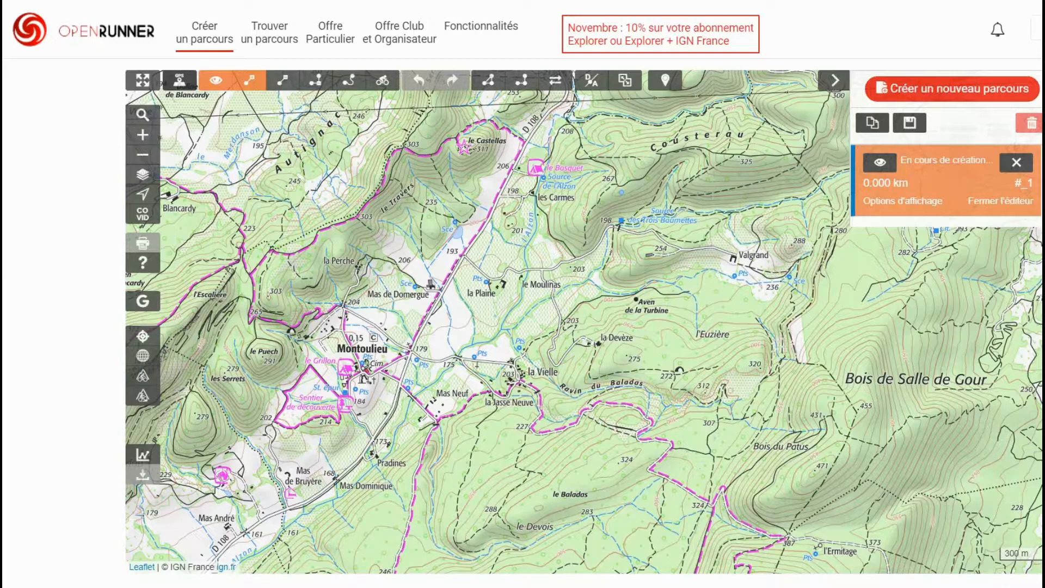
{"action": "left_click", "coordinate": [179, 80]}
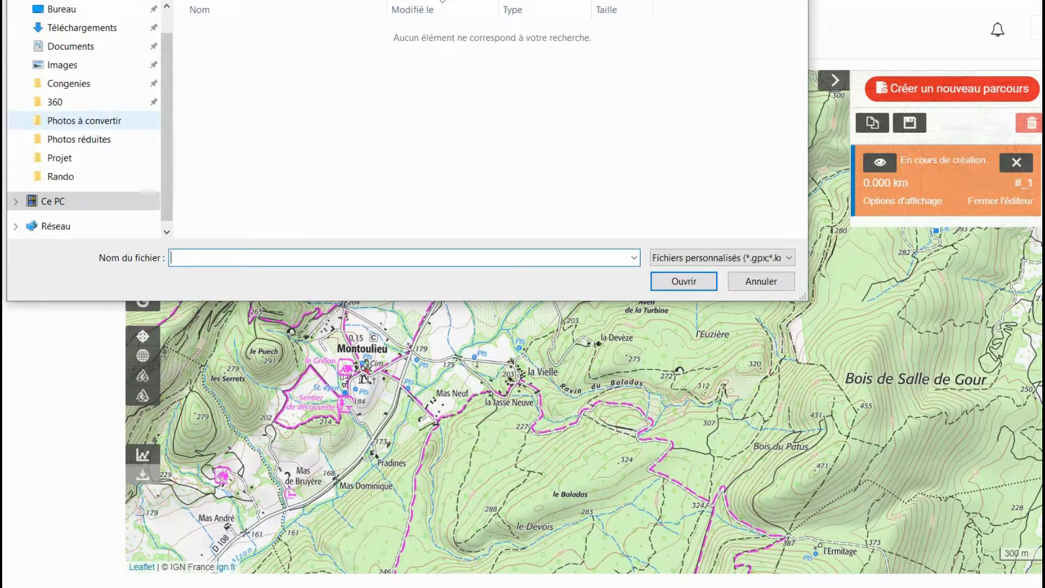
{"action": "left_click", "coordinate": [84, 121]}
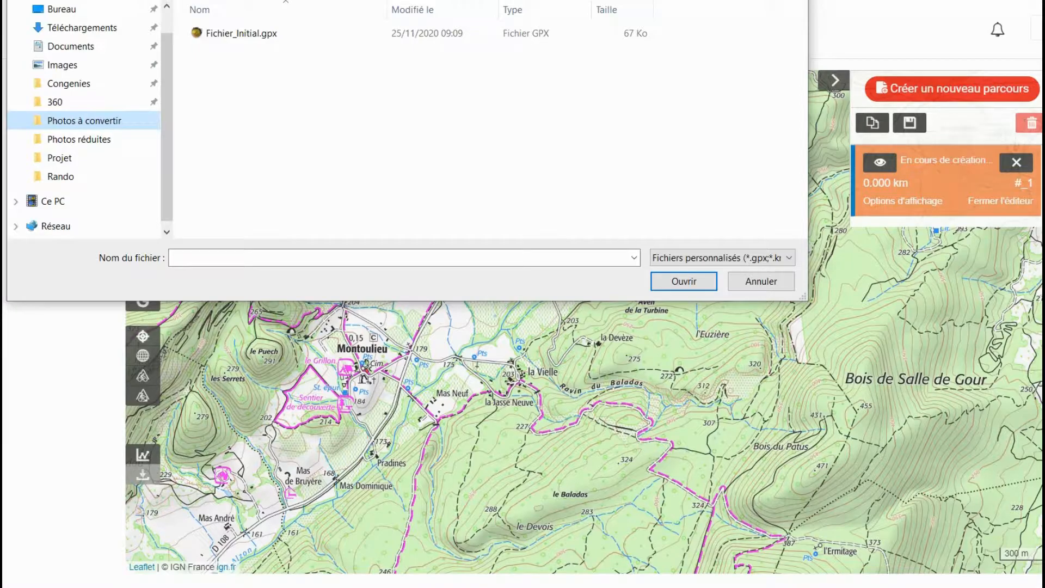
{"action": "left_click", "coordinate": [241, 33]}
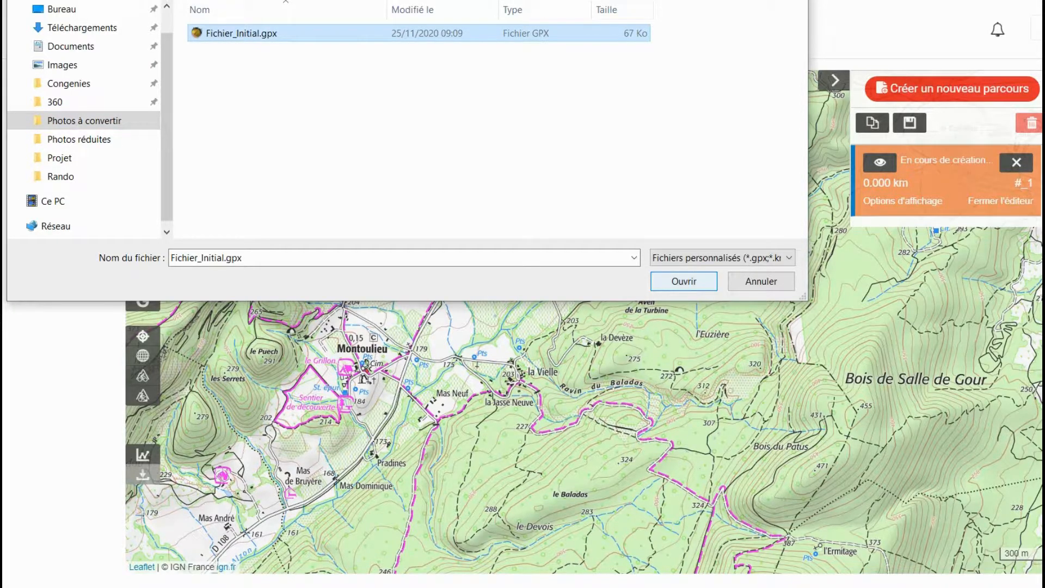
{"action": "left_click", "coordinate": [684, 281]}
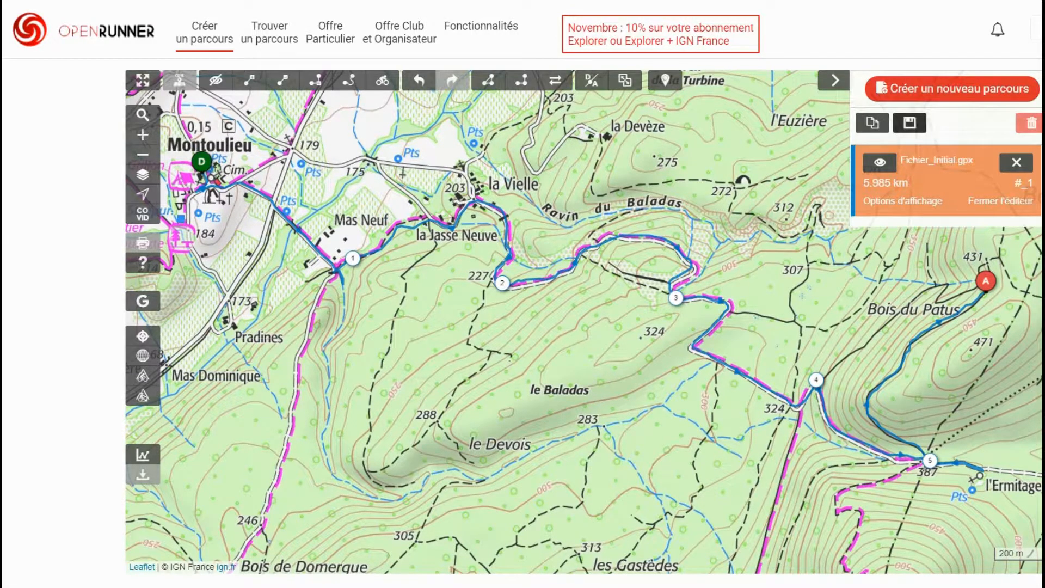
Start saving the imported route and name it GPX Modifié
{"action": "left_click", "coordinate": [909, 123]}
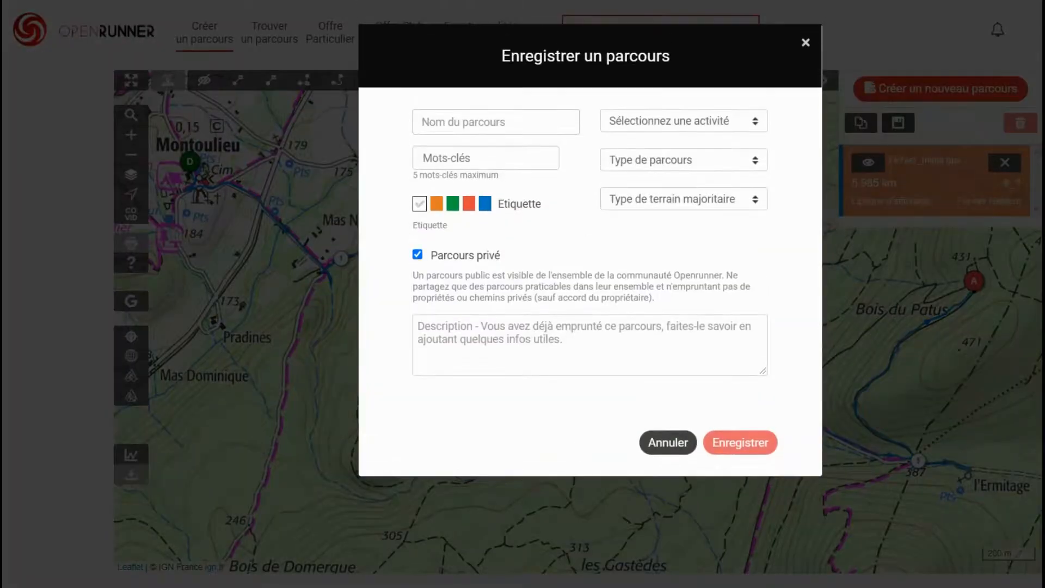
{"action": "left_click", "coordinate": [496, 122]}
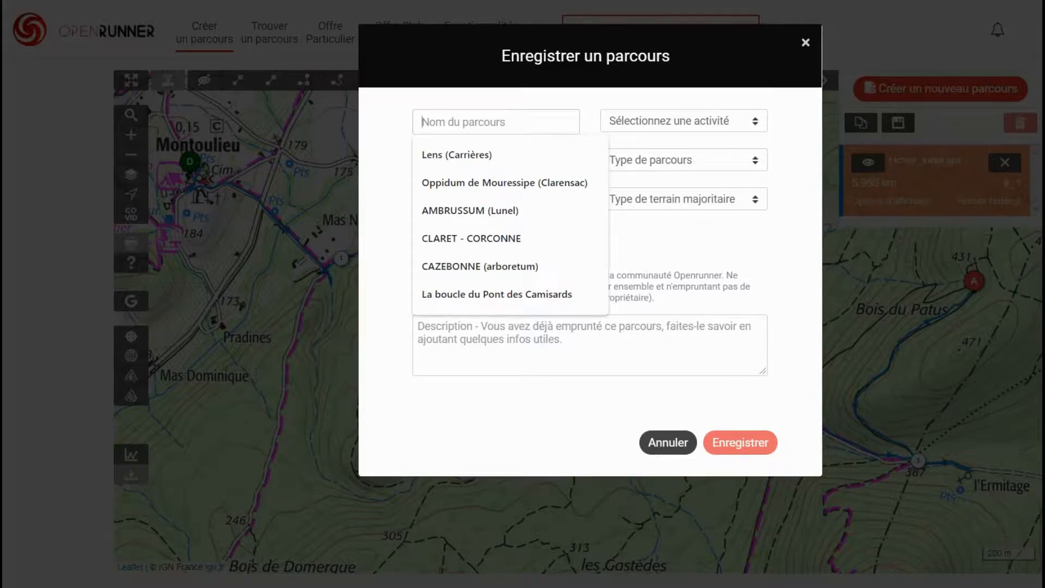
{"action": "type", "text": "Fi"}
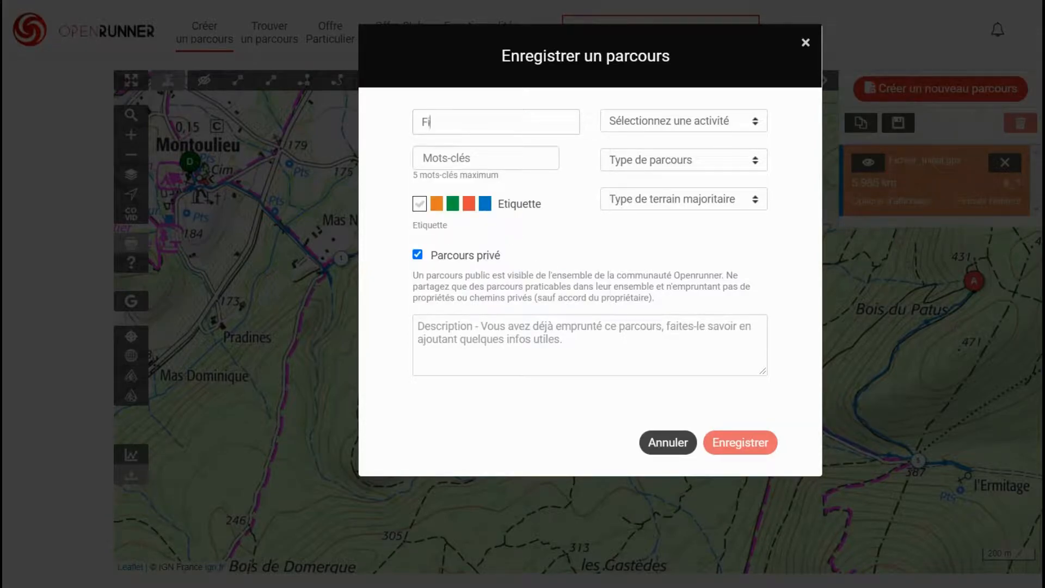
{"action": "type", "text": "j"}
{"action": "key", "text": "BackSpace"}
{"action": "key", "text": "BackSpace"}
{"action": "key", "text": "BackSpace"}
{"action": "type", "text": "GPX Modifié"}
Set the activity to Marche, the route type to Planifié and the main terrain to Route, and save the route
{"action": "left_click", "coordinate": [684, 121]}
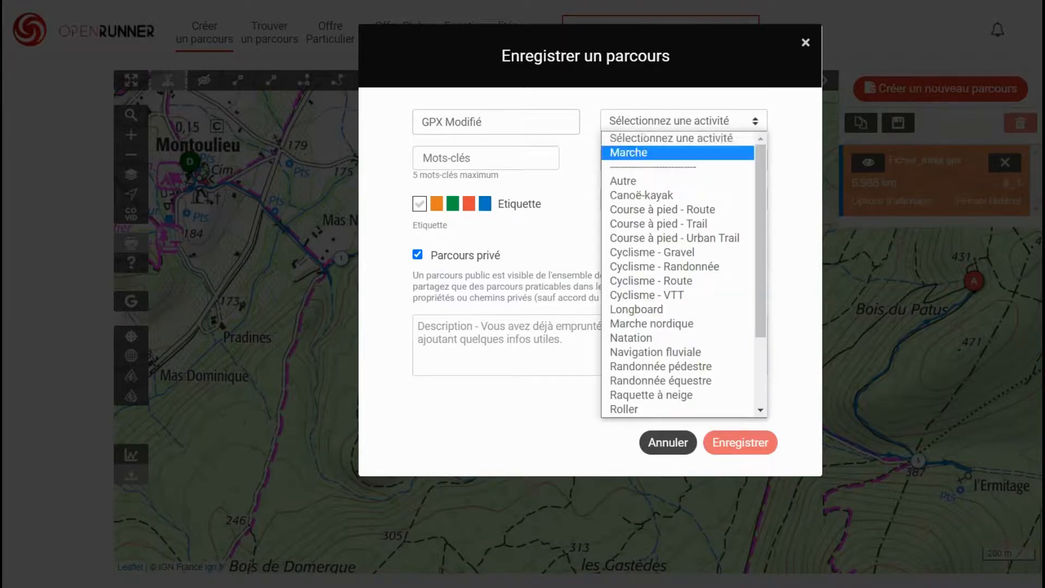
{"action": "left_click", "coordinate": [678, 153]}
{"action": "left_click", "coordinate": [683, 161]}
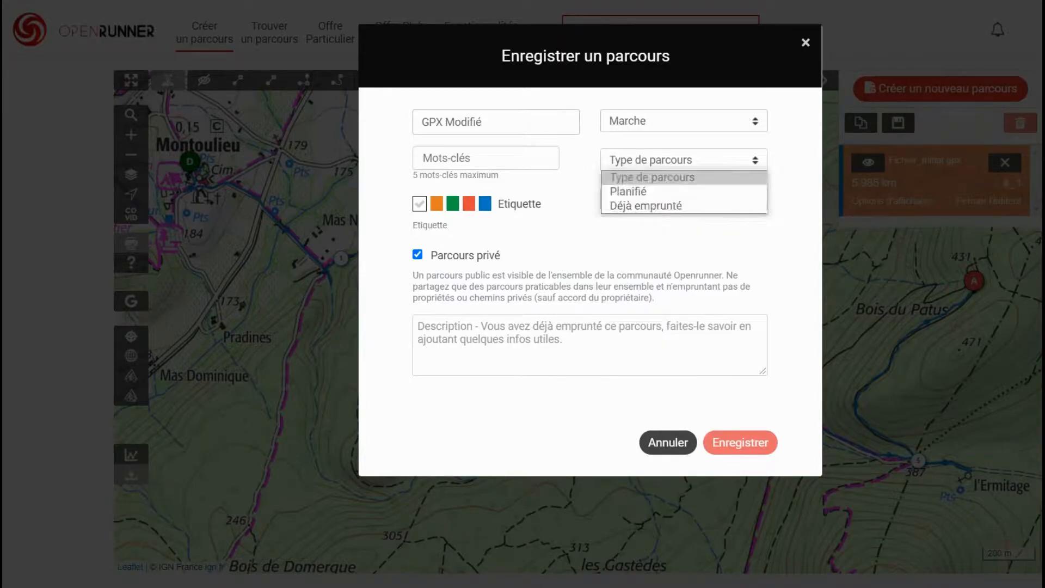
{"action": "left_click", "coordinate": [632, 191]}
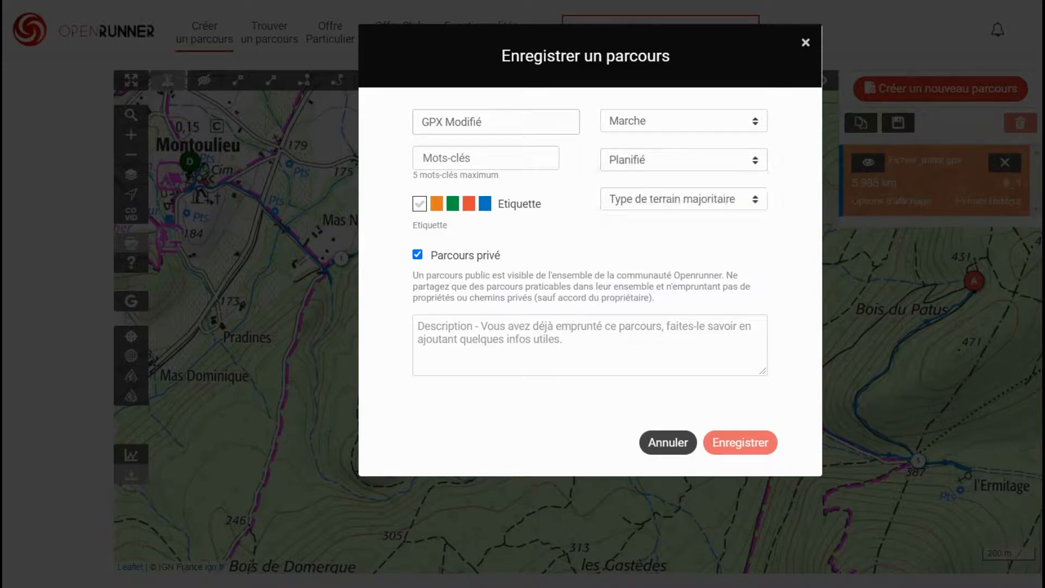
{"action": "left_click", "coordinate": [683, 199]}
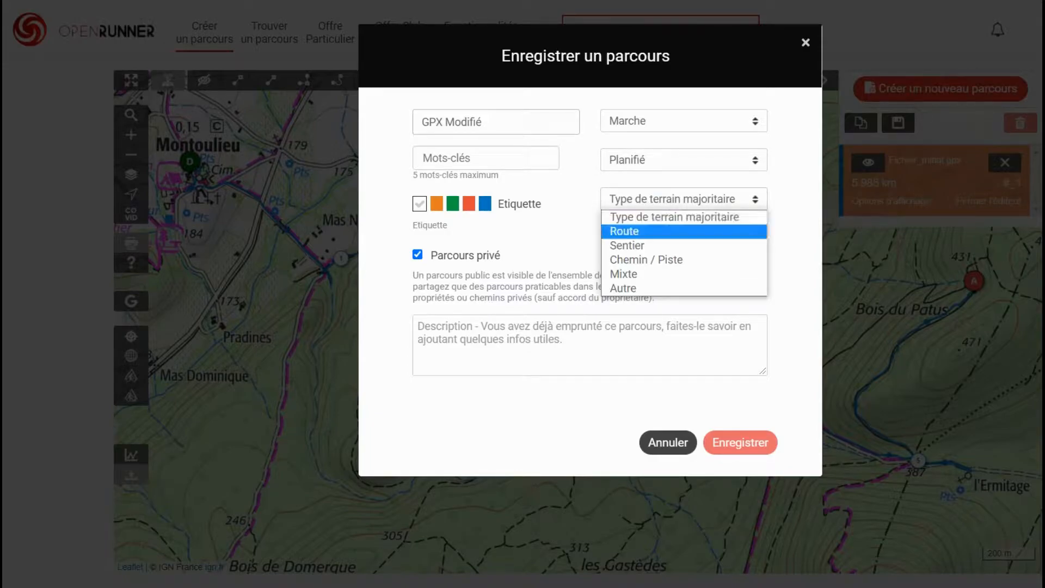
{"action": "left_click", "coordinate": [624, 231]}
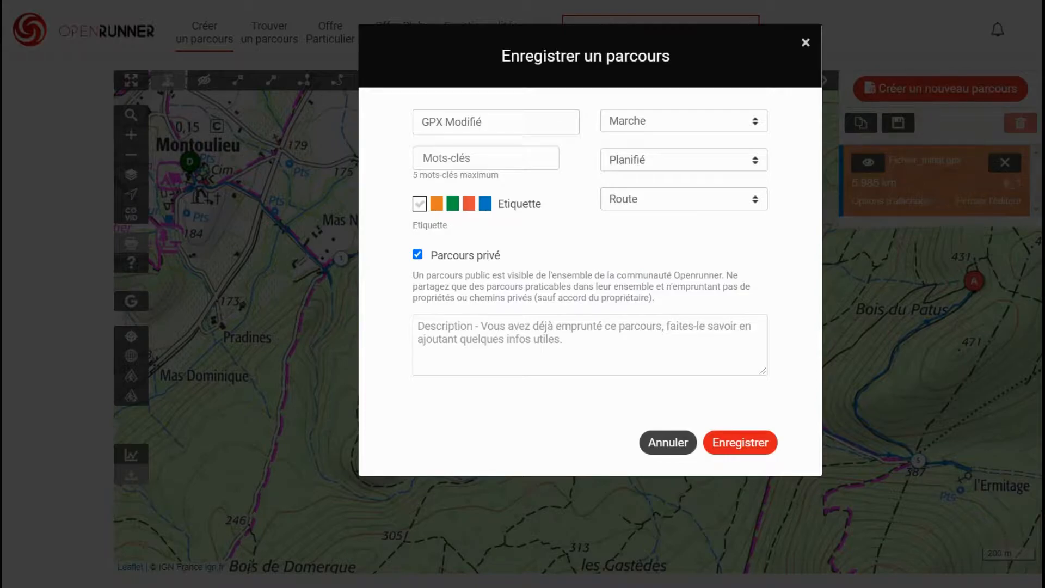
{"action": "left_click", "coordinate": [740, 442]}
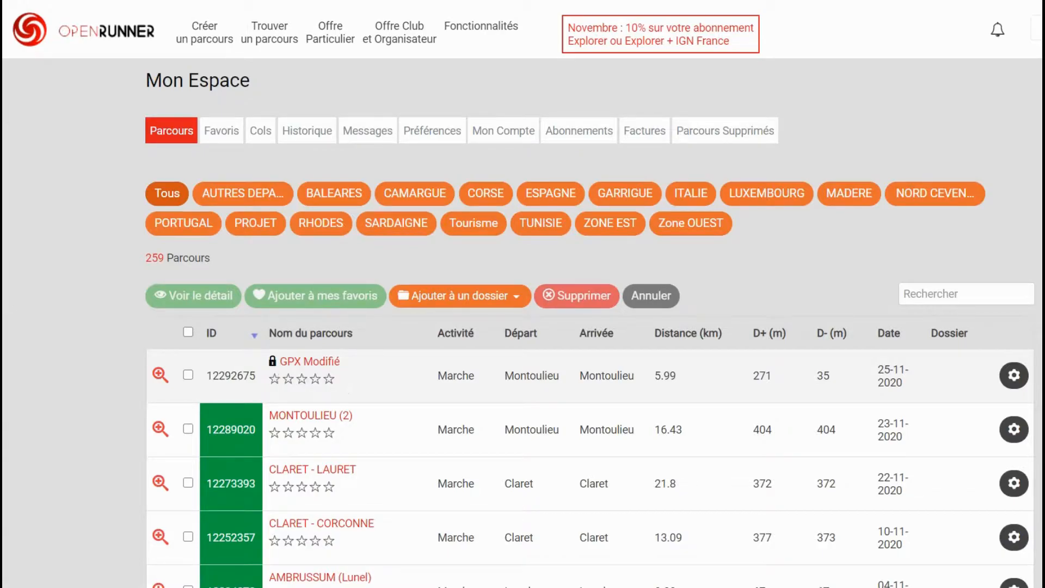
Show the details of the saved route GPX Modifié and download it for GPS as a GPX Track
{"action": "left_click", "coordinate": [188, 375]}
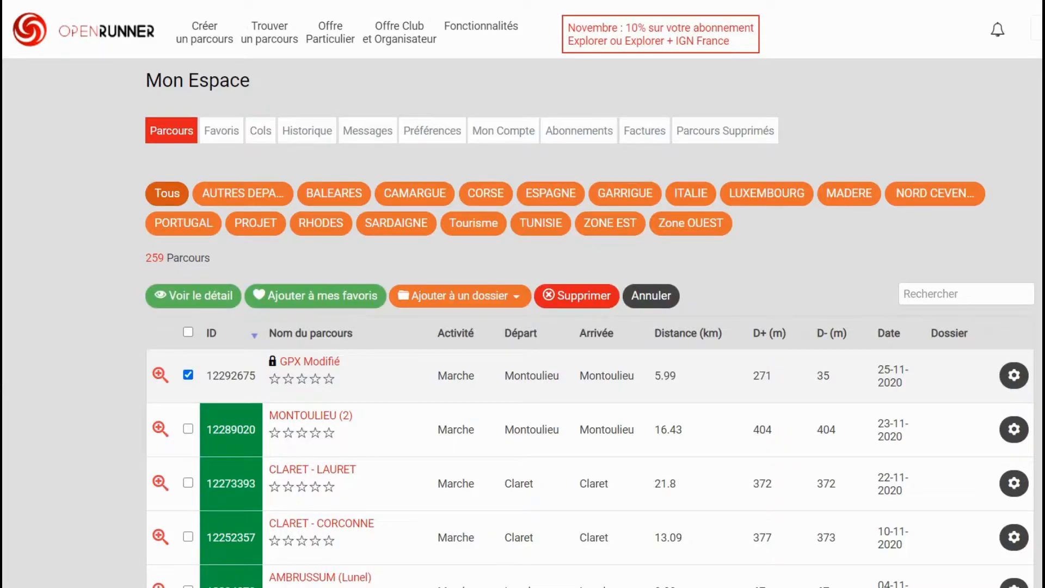
{"action": "left_click", "coordinate": [194, 296]}
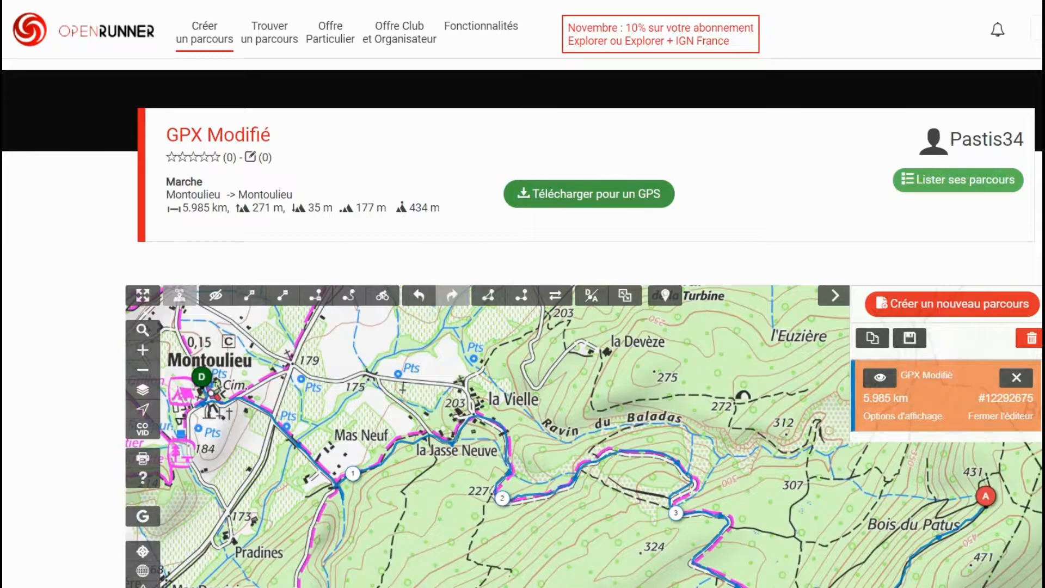
{"action": "left_click", "coordinate": [589, 194]}
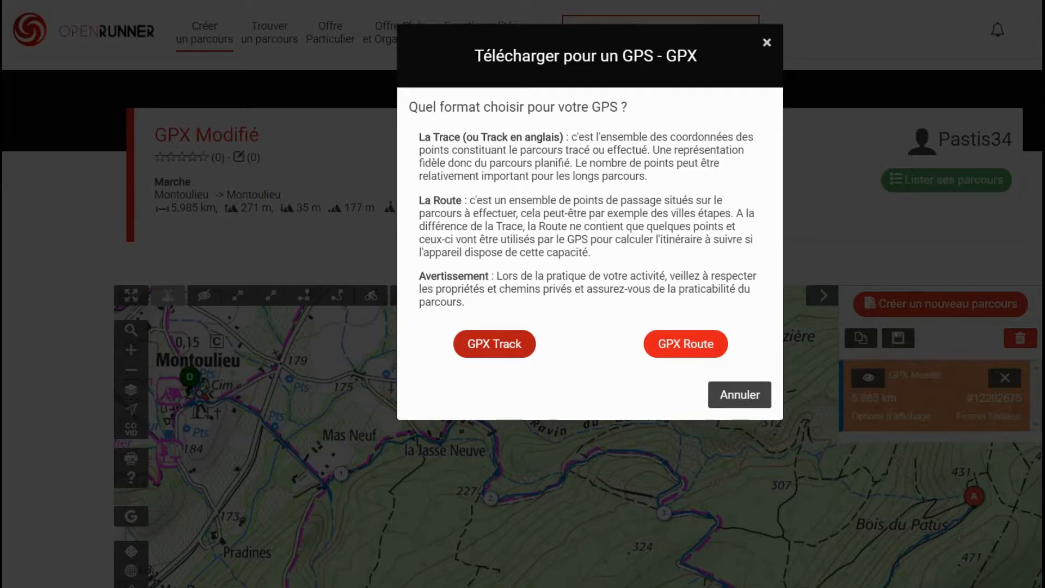
{"action": "left_click", "coordinate": [494, 344]}
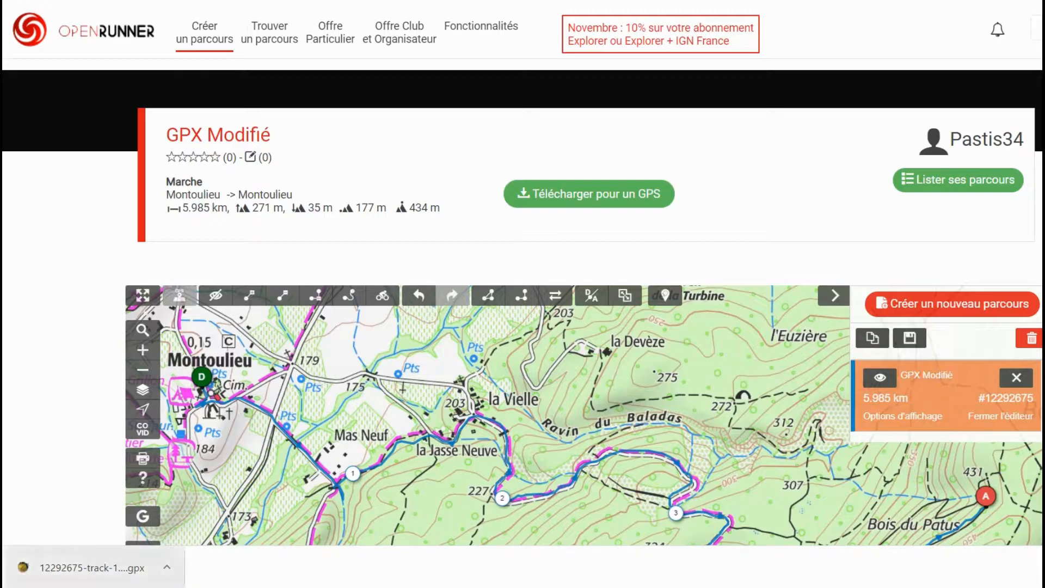
Open the downloaded GPX track in CompeGPS AIR, dismiss the error message and view the track on the map
{"action": "left_click", "coordinate": [82, 567]}
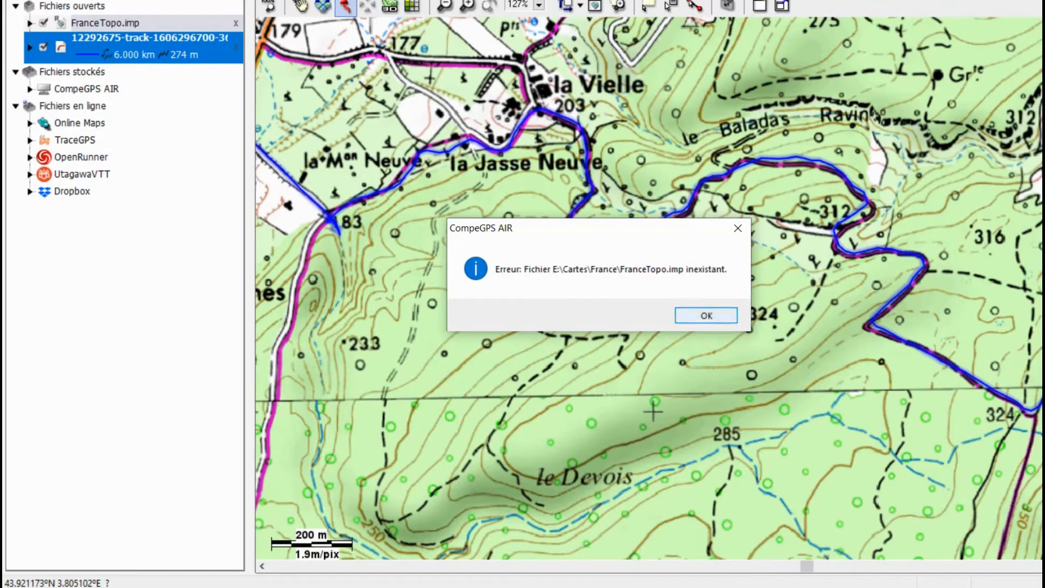
{"action": "key", "text": "Return"}
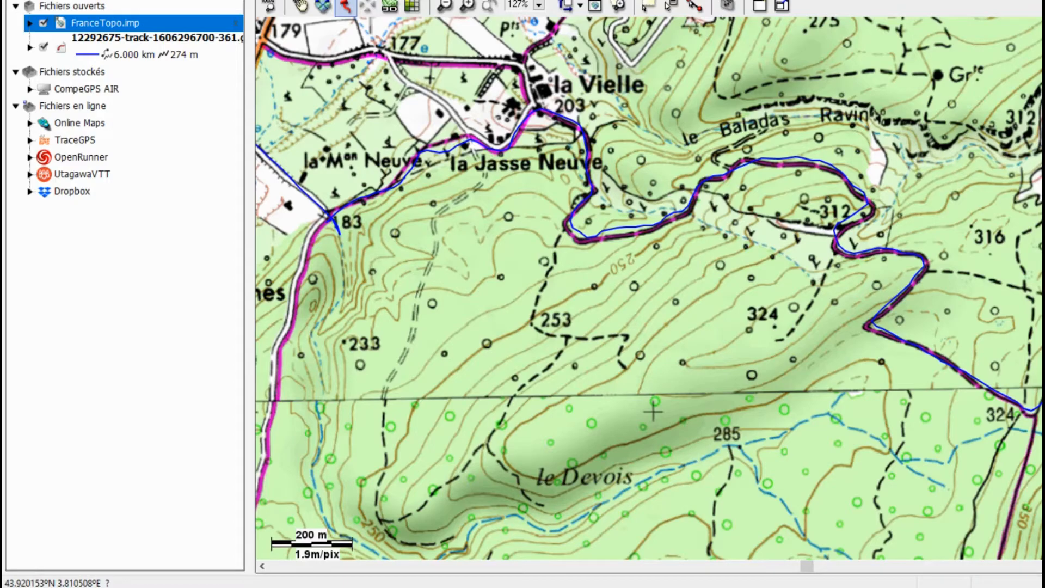
{"action": "left_click_drag", "start_coordinate": [653, 412], "coordinate": [630, 407]}
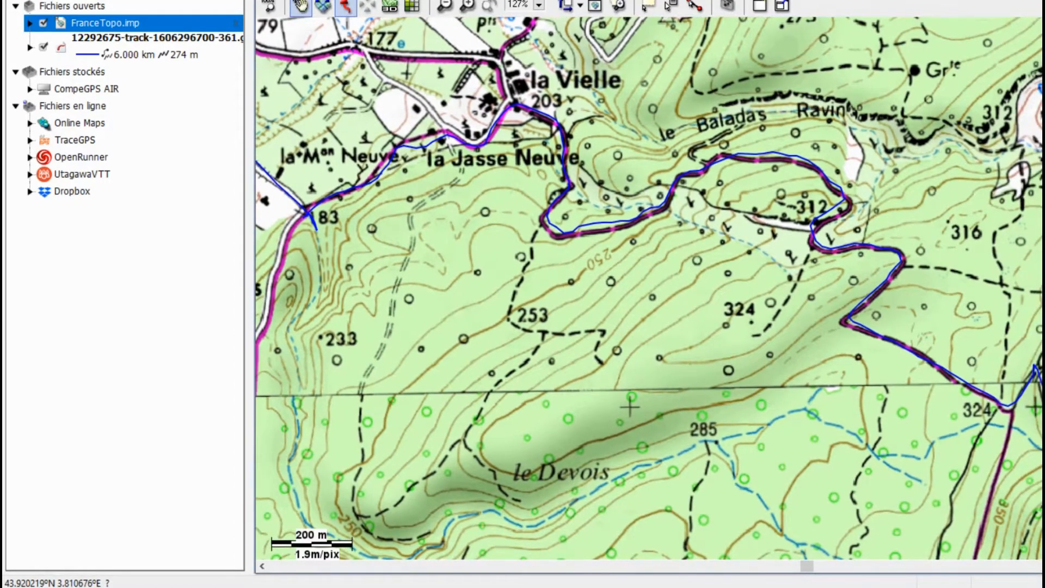